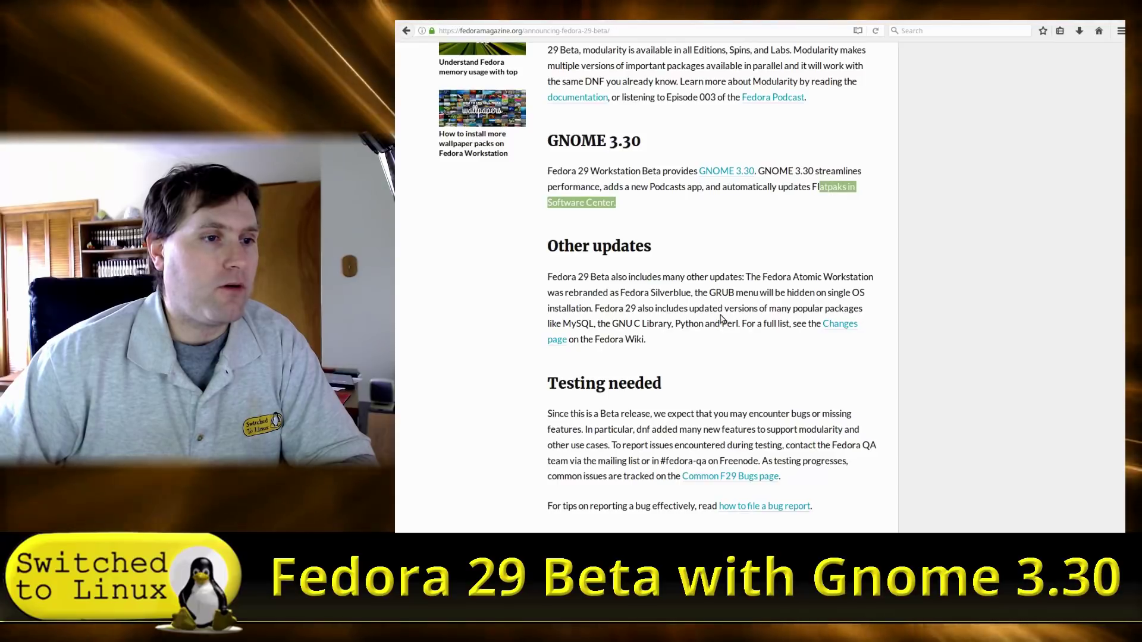
Highlight the sentence about the hidden GRUB menu in the Fedora 29 Beta announcement.
drag(729, 292, 866, 294)
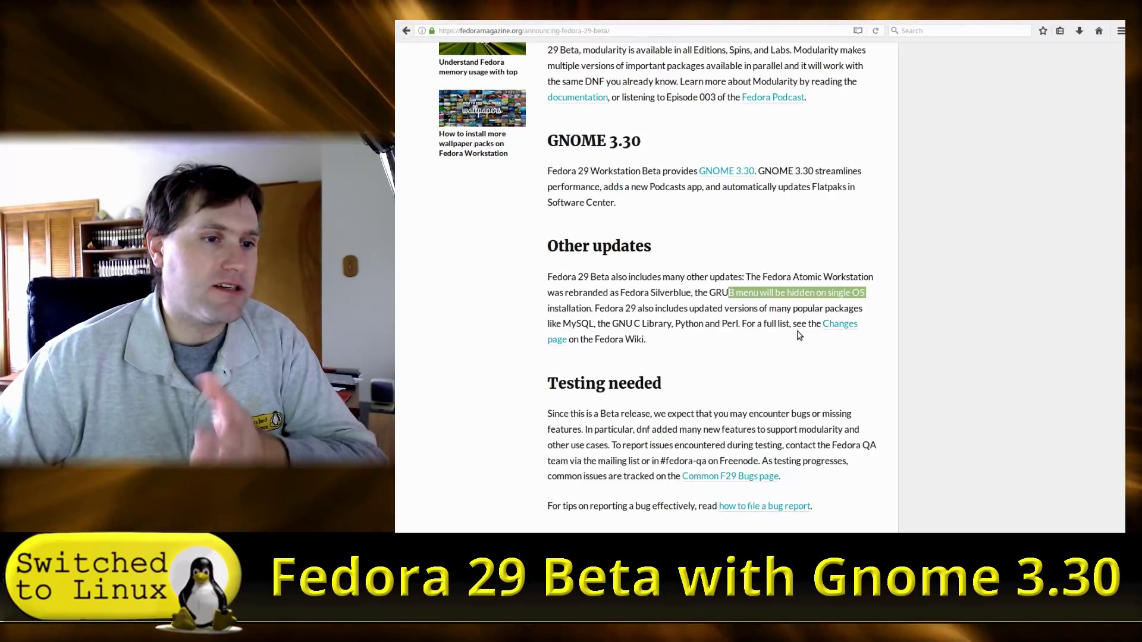
Scroll through the Testing needed and What is the Beta Release? sections to More information.
scroll(690, 365, down, 3)
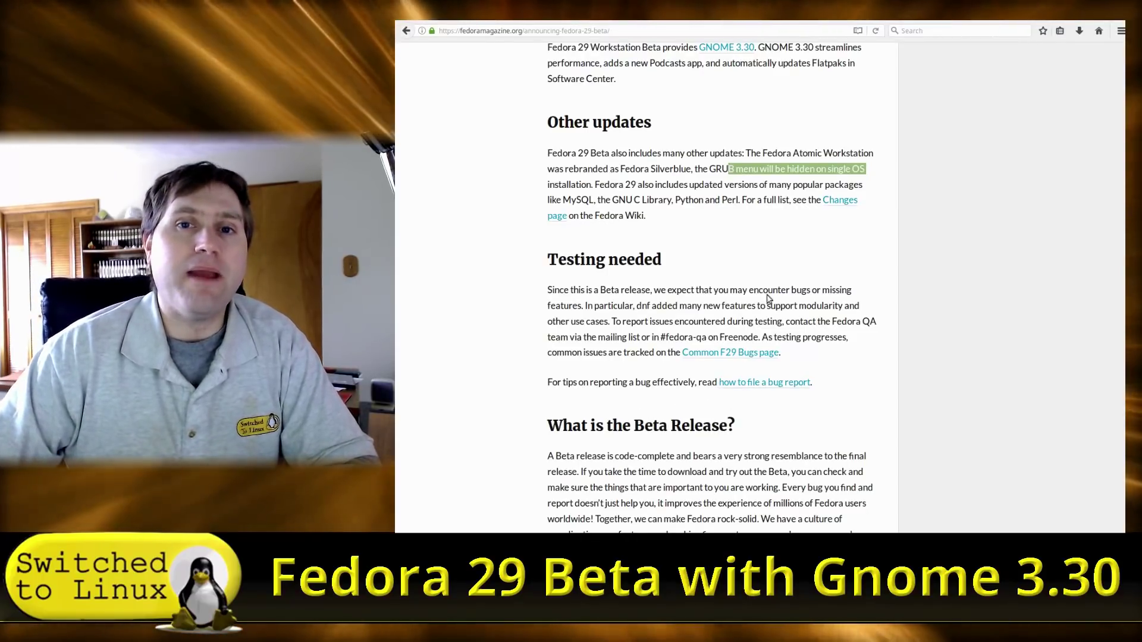
scroll(737, 374, down, 3)
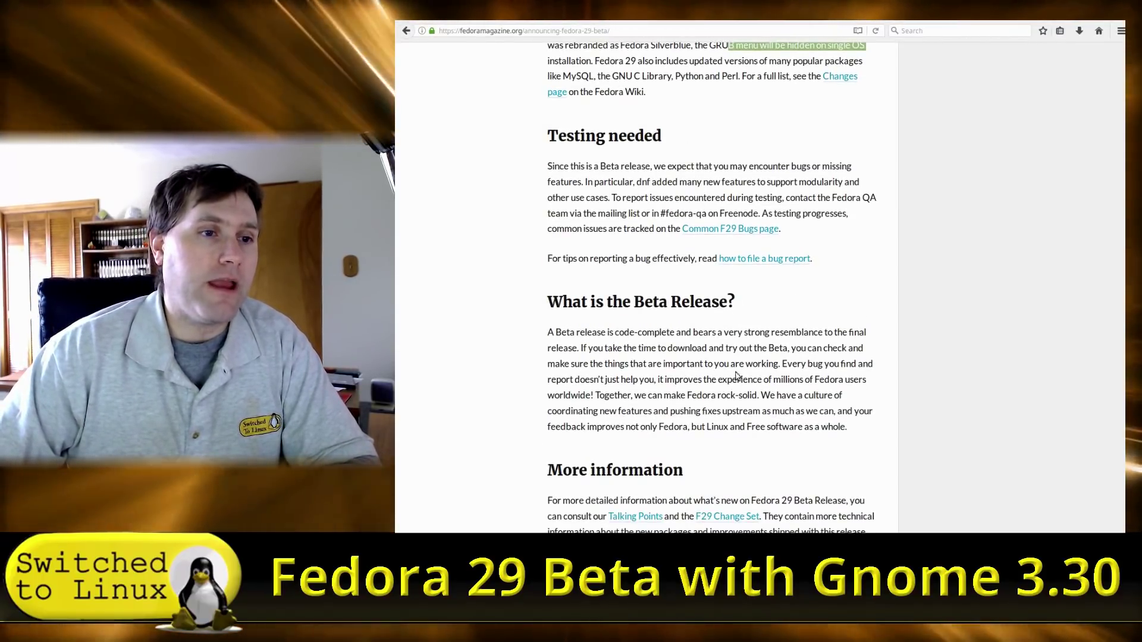
scroll(699, 371, down, 2)
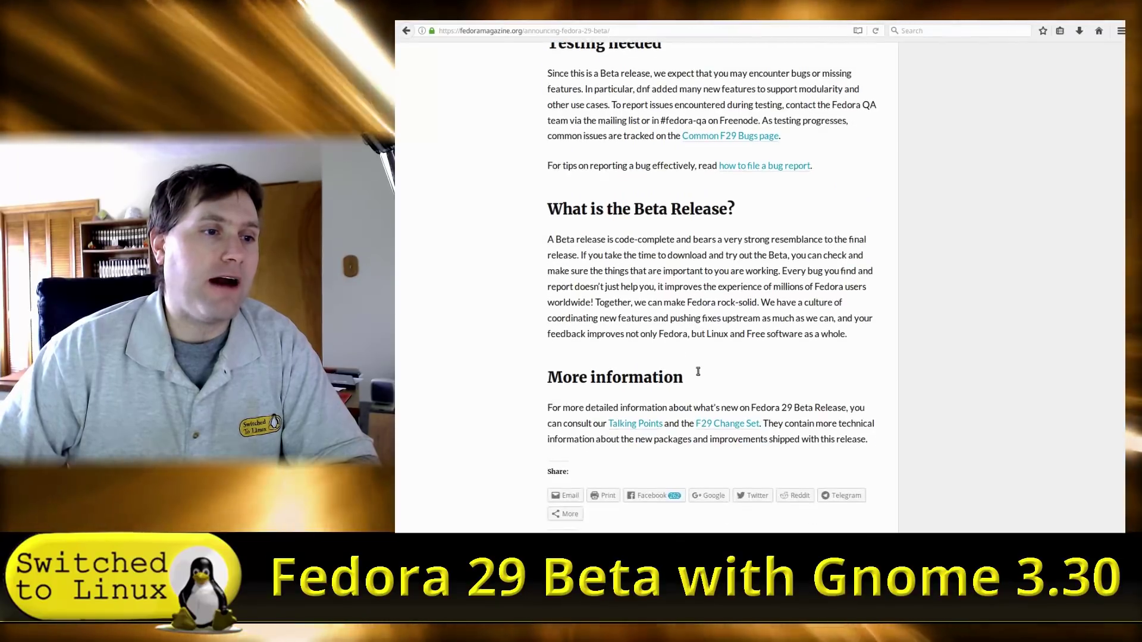
scroll(693, 381, down, 2)
scroll(717, 403, down, 3)
scroll(719, 403, up, 3)
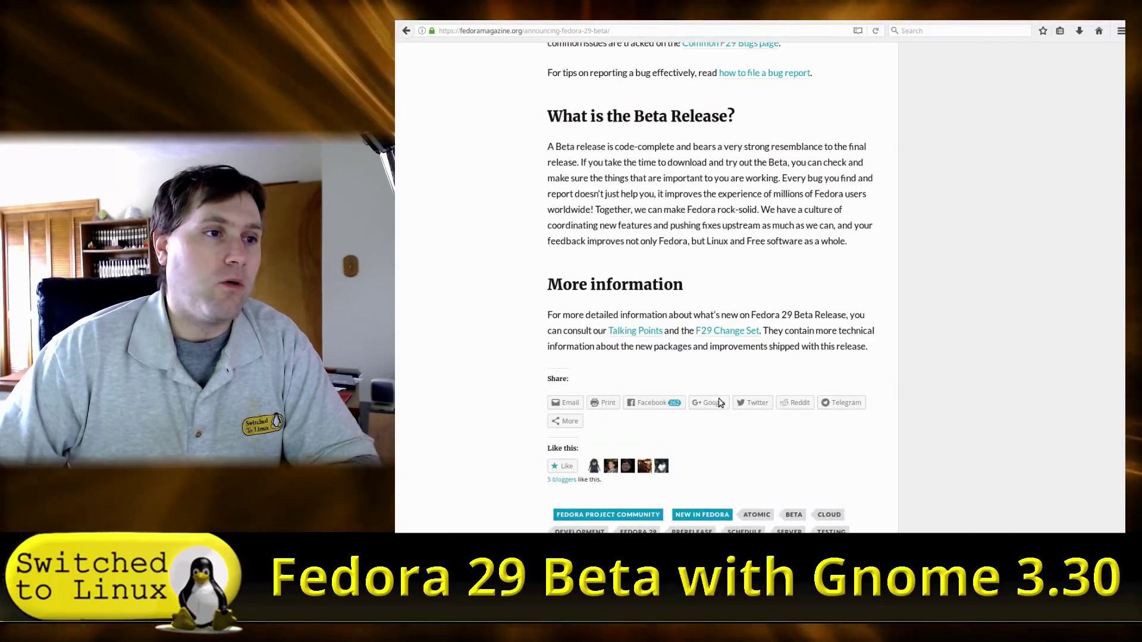
scroll(686, 311, up, 17)
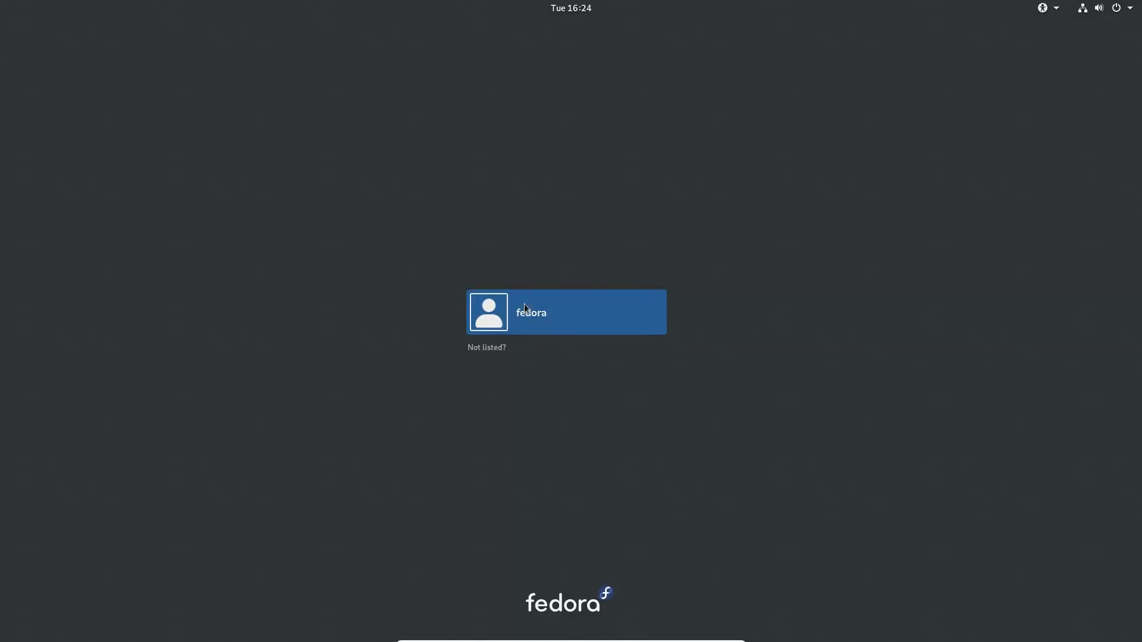
Sign in as the fedora user with the standard GNOME session, after checking the status menu.
click(536, 314)
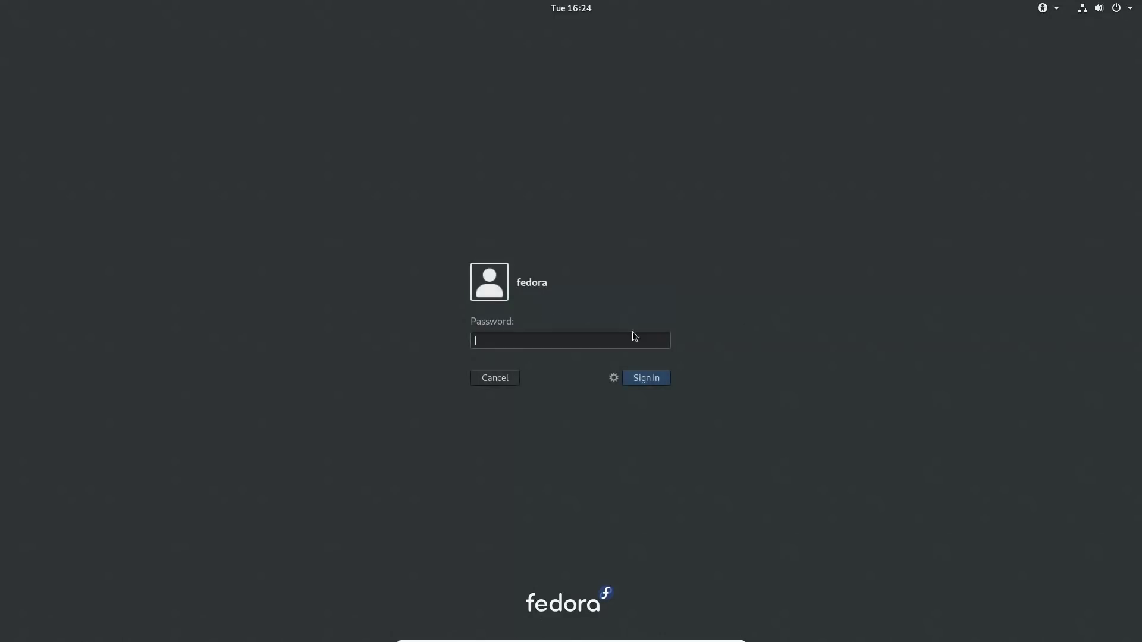
click(614, 379)
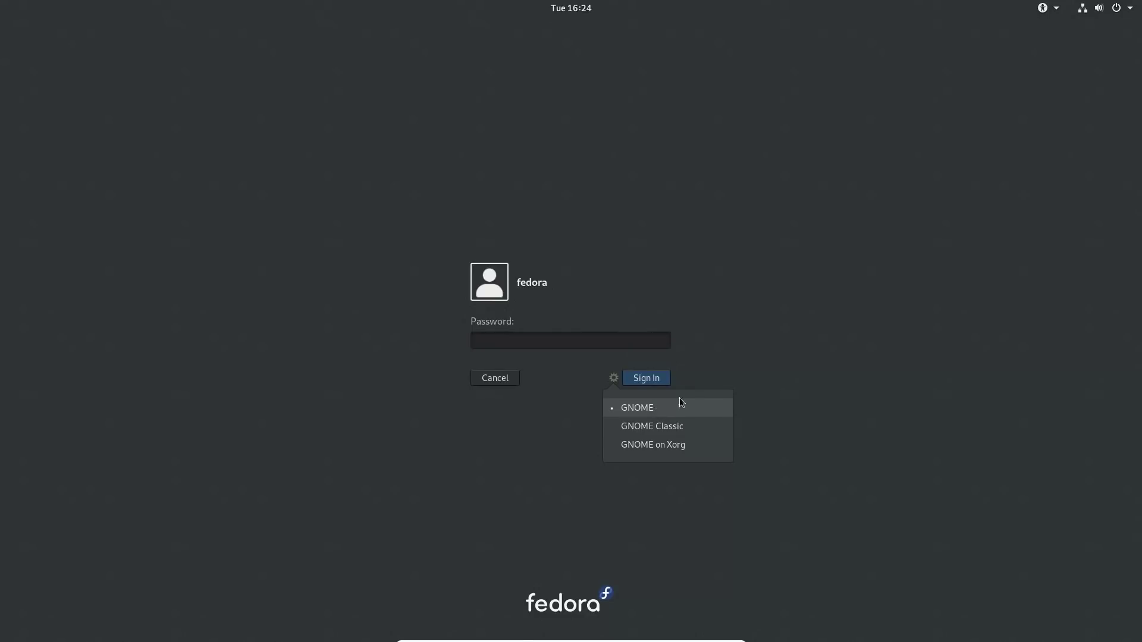
click(719, 361)
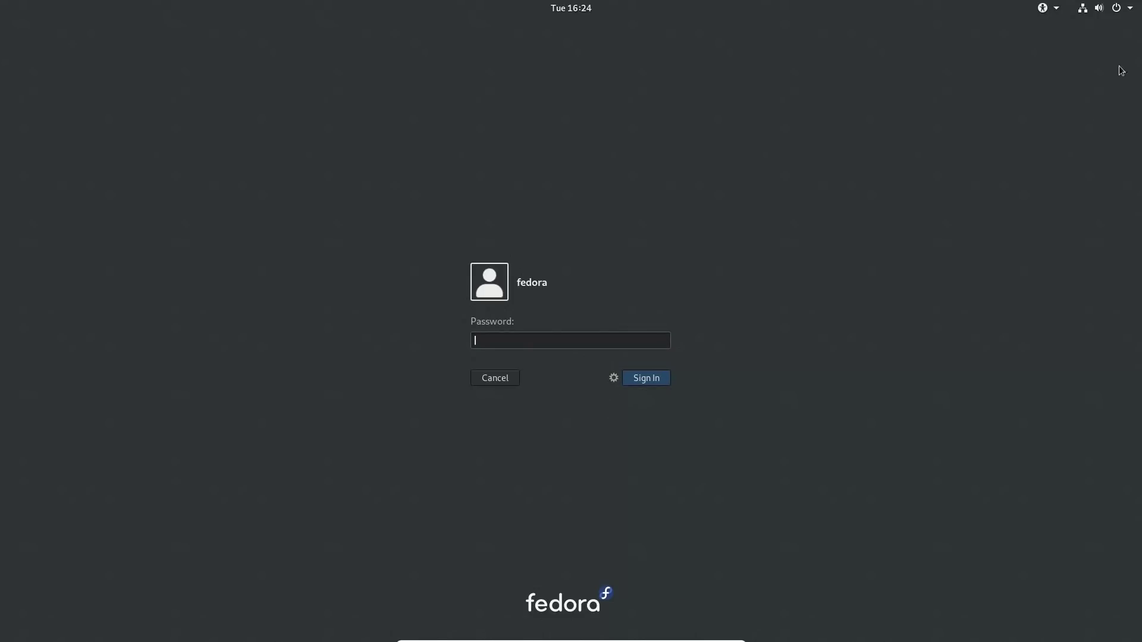
click(1133, 13)
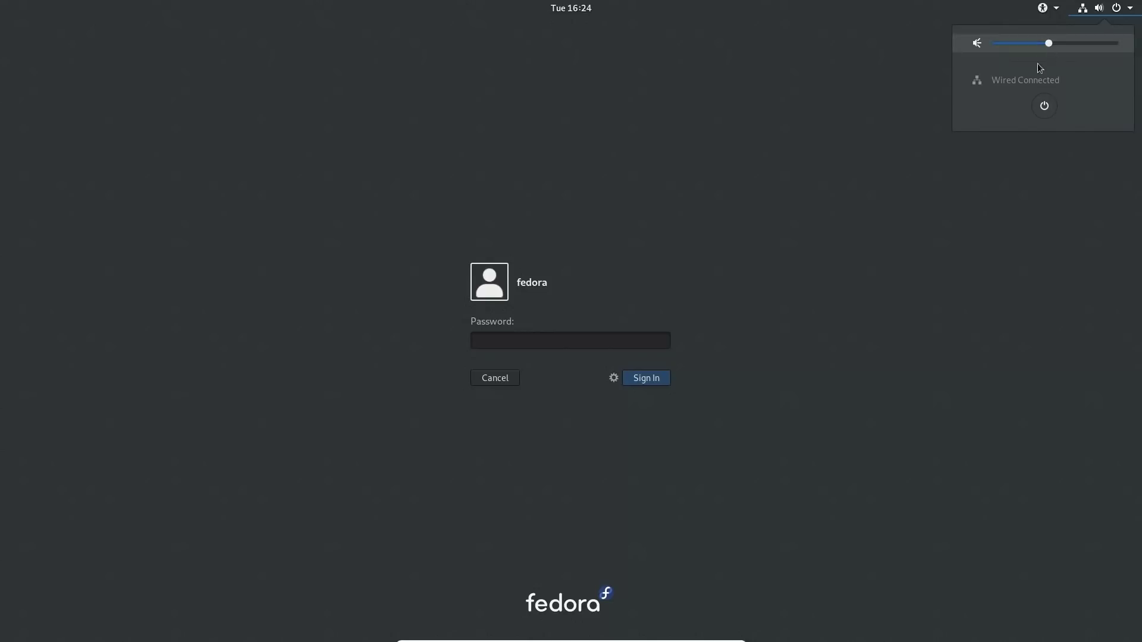
mouse_move(1056, 8)
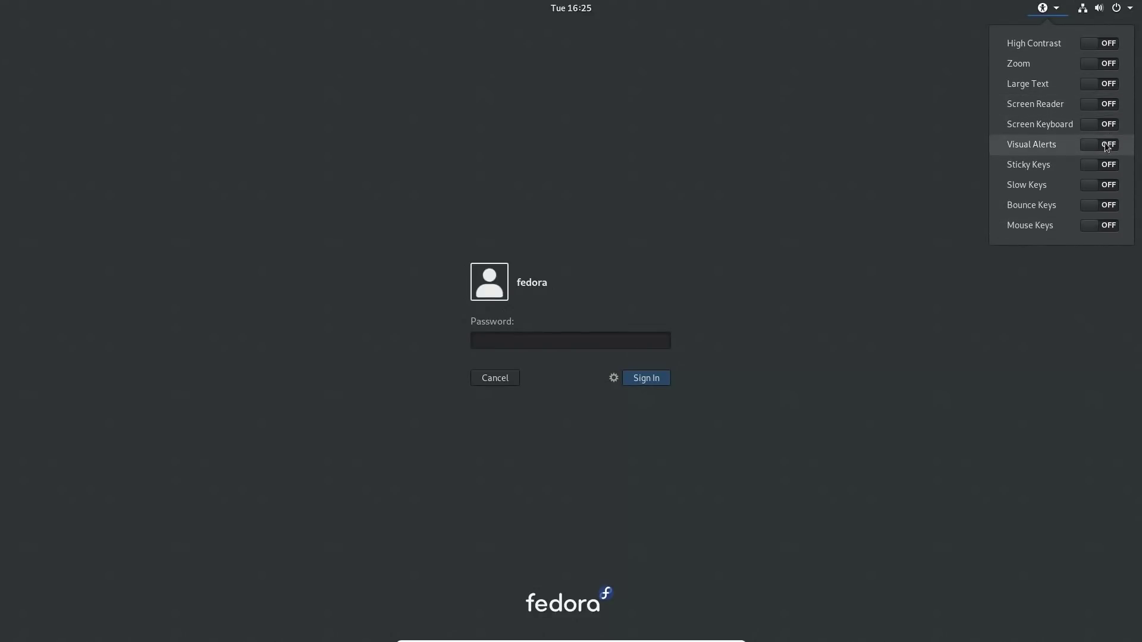
click(1004, 328)
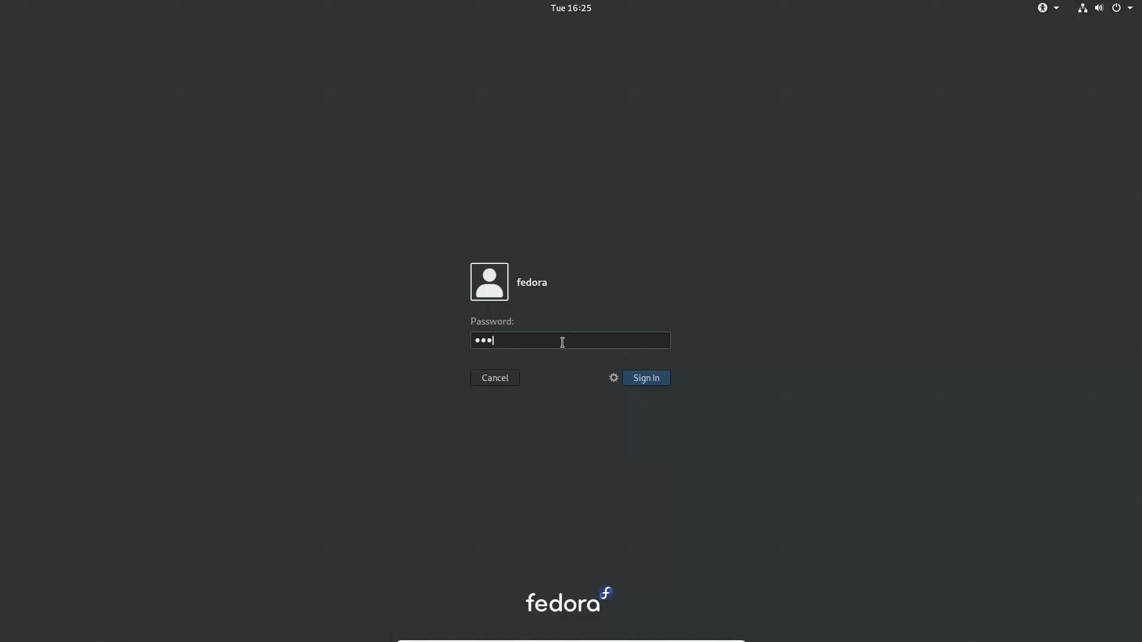
key(Return)
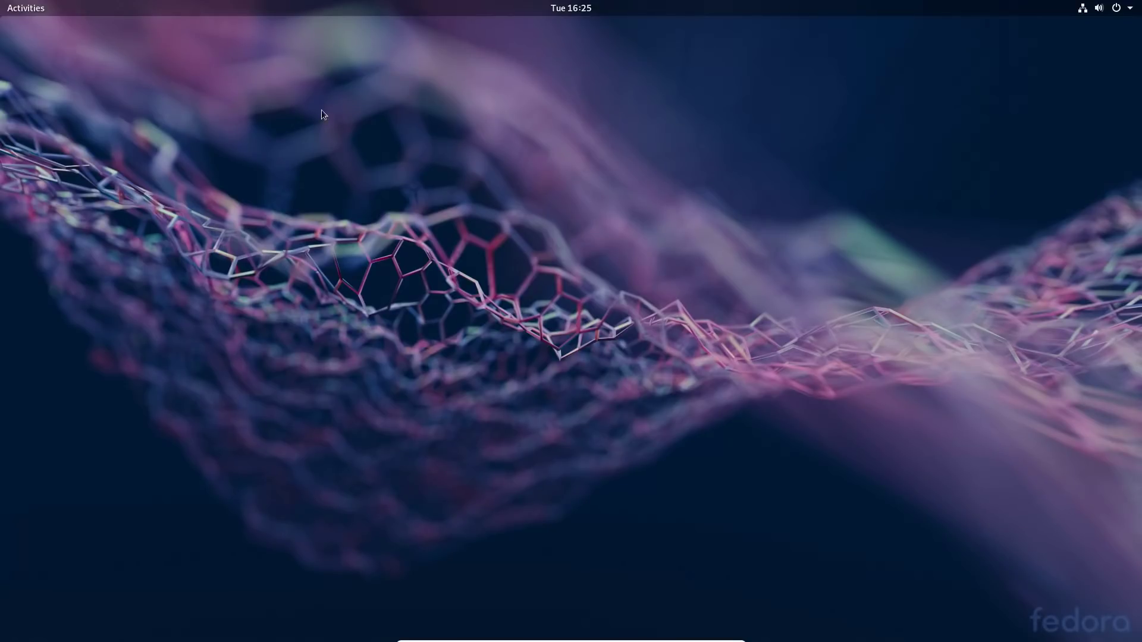
Launch System Monitor from the Utilities folder in the All applications grid.
right_click(641, 234)
click(29, 3)
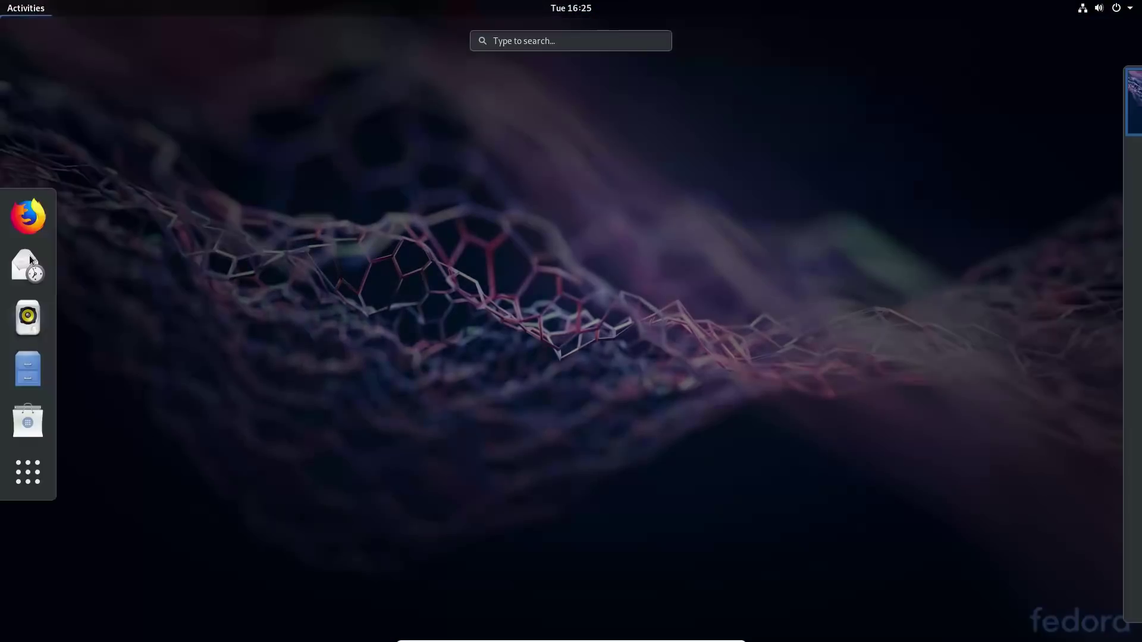
click(28, 472)
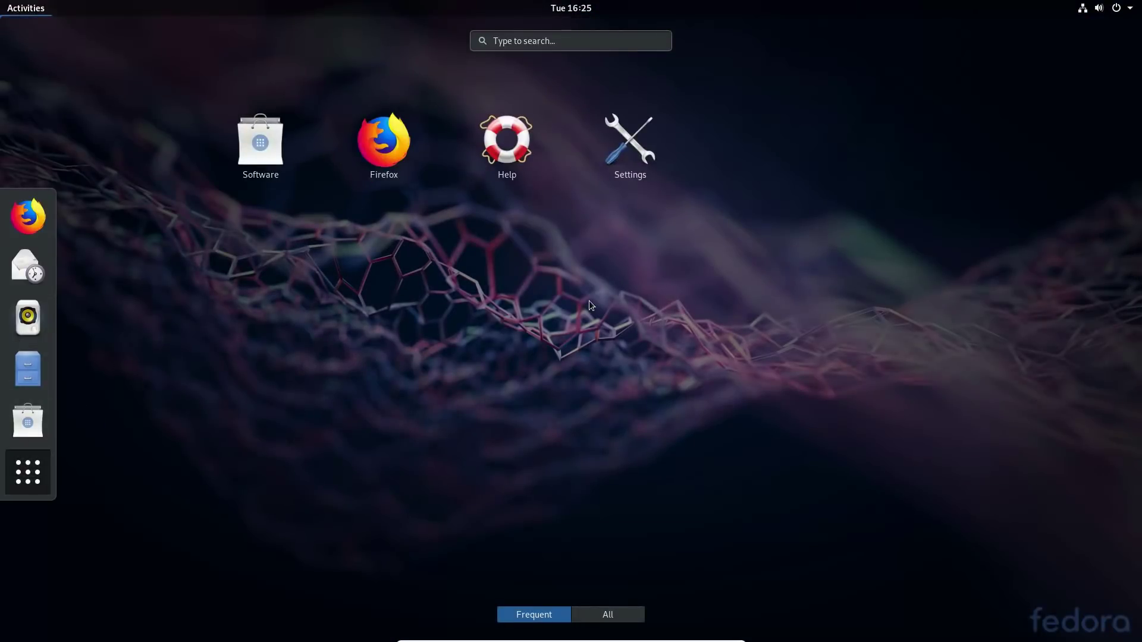
click(607, 615)
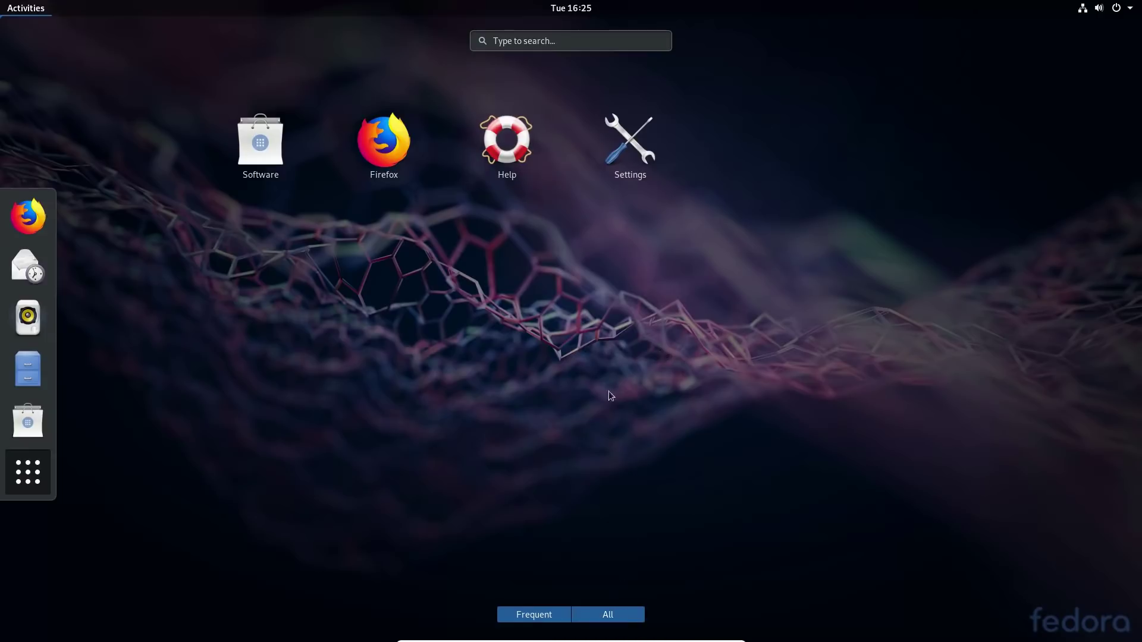
scroll(513, 449, down, 1)
scroll(745, 419, up, 1)
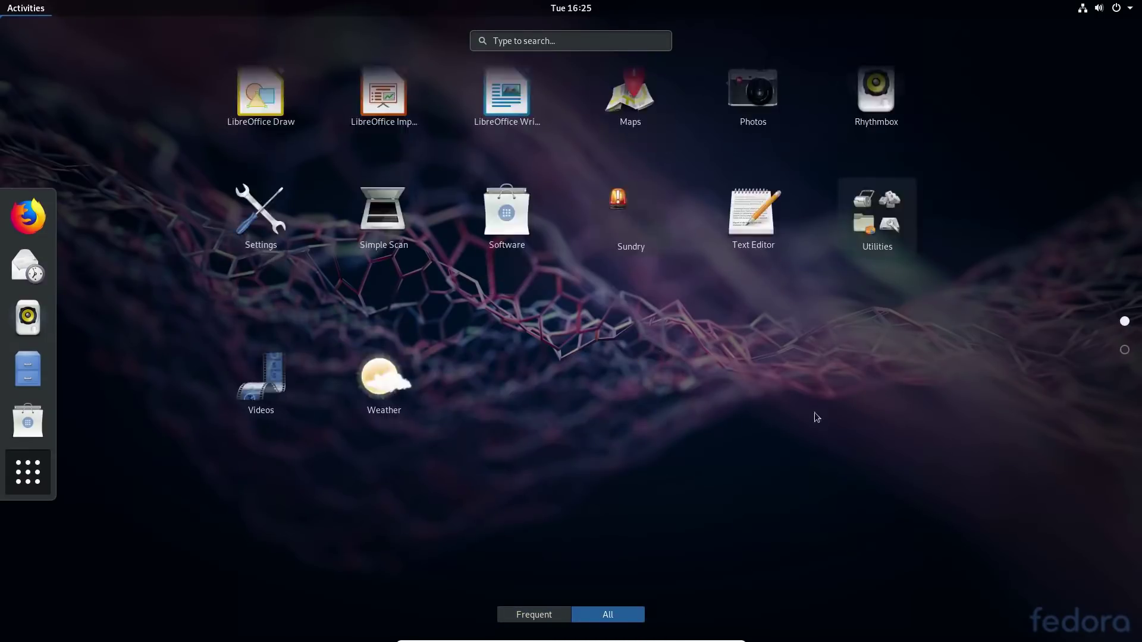
click(875, 523)
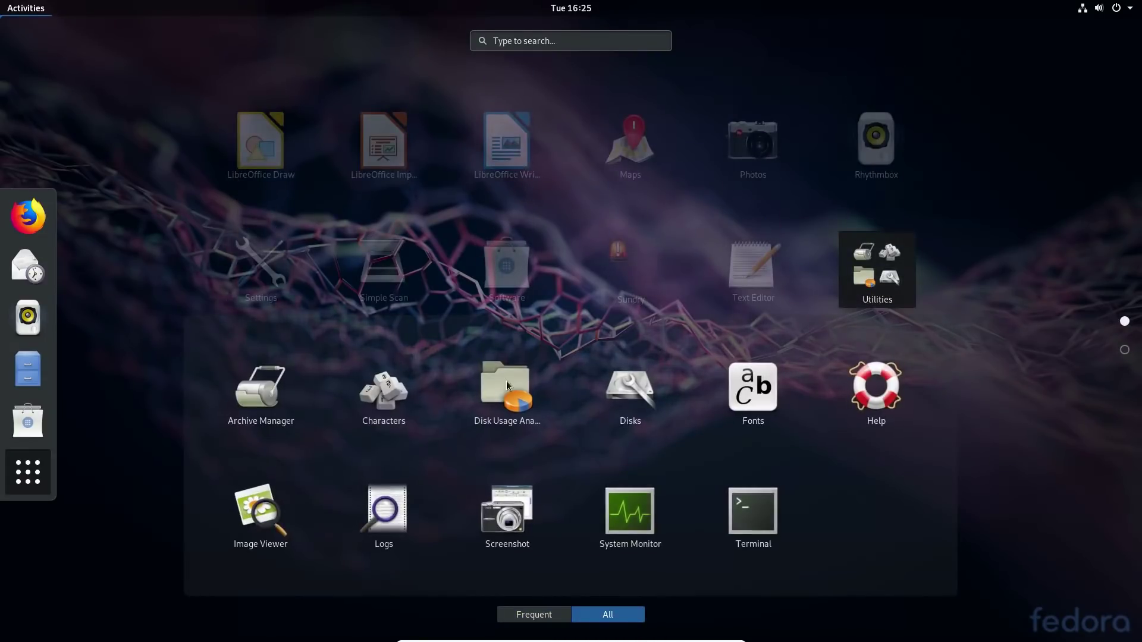
click(618, 506)
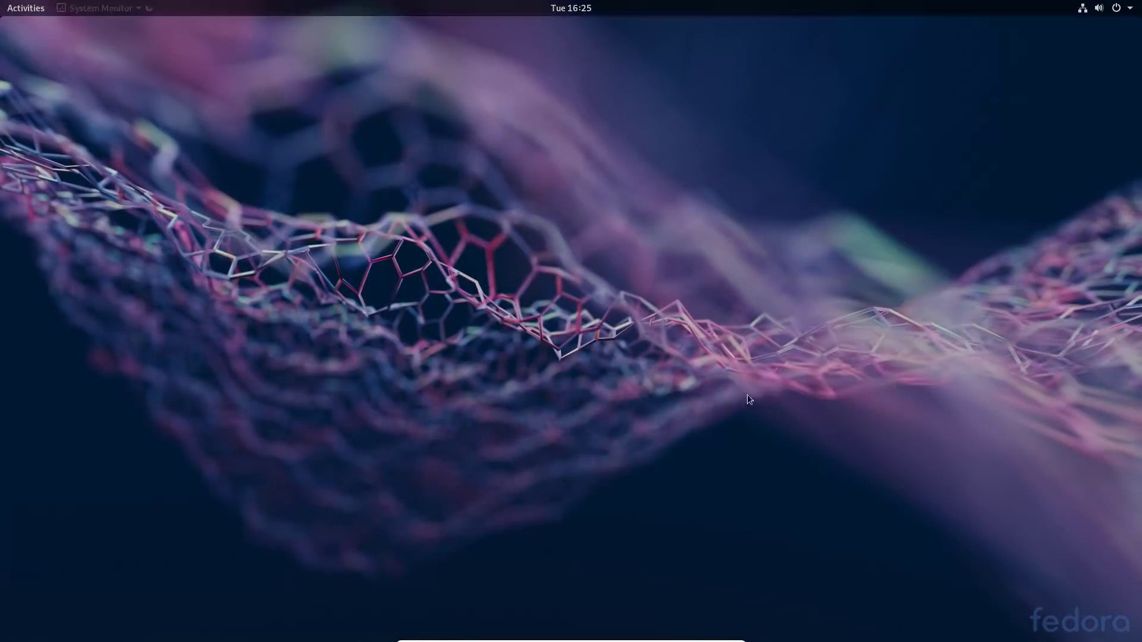
Centre the System Monitor window, view its Resources graphs, then close it.
drag(244, 128, 401, 169)
click(514, 168)
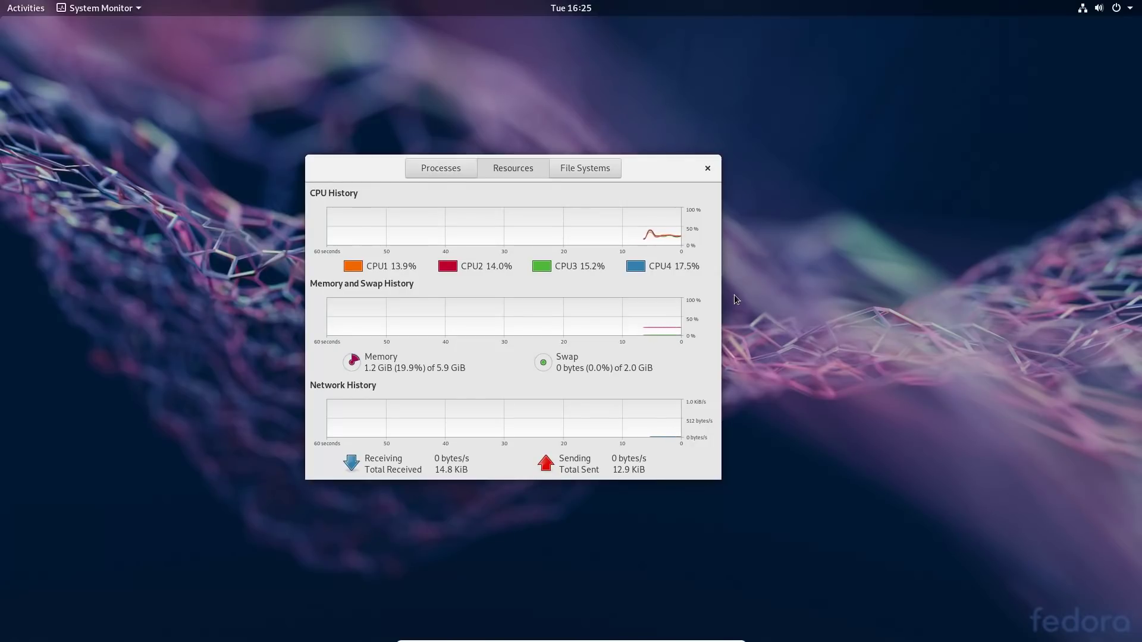
click(708, 170)
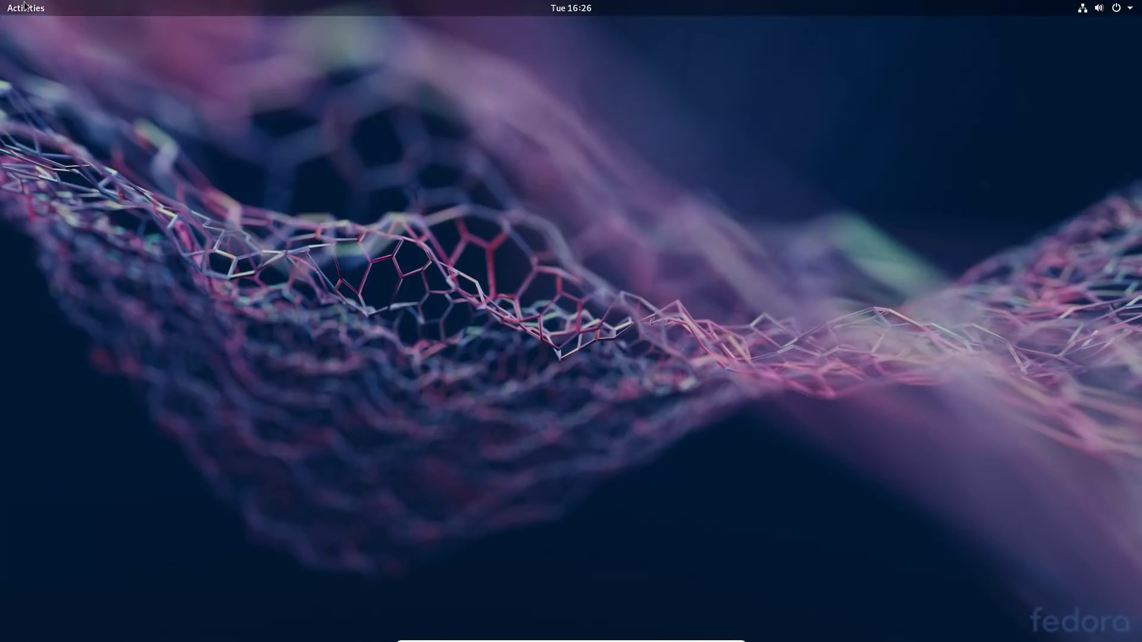
Browse the application grid, try a 'pod' search, then launch Software from the dash.
click(25, 5)
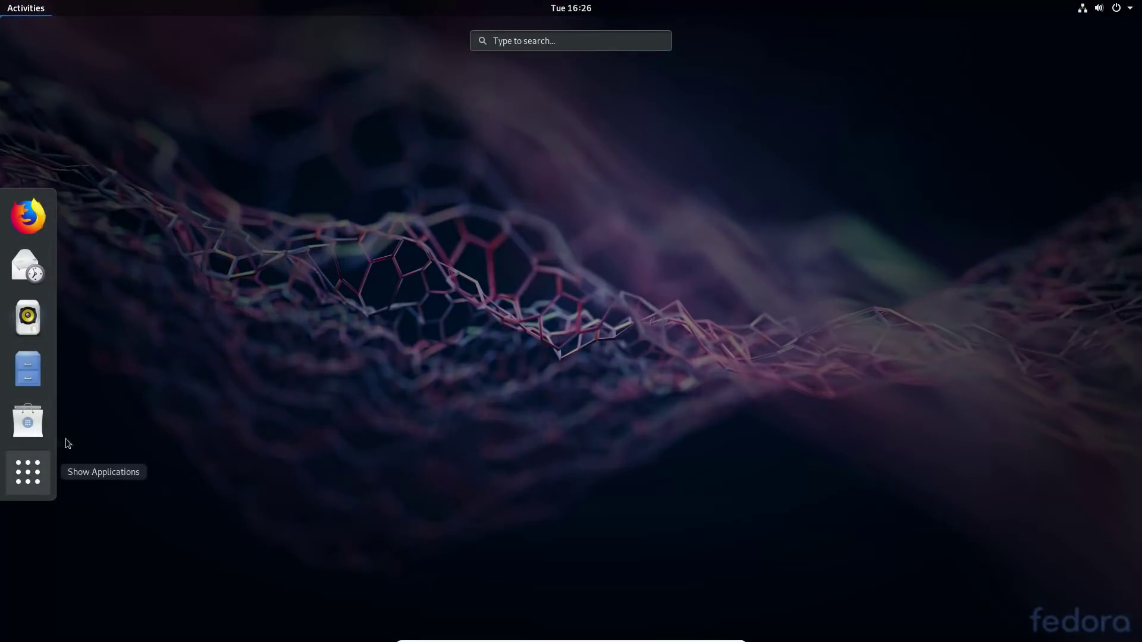
click(28, 473)
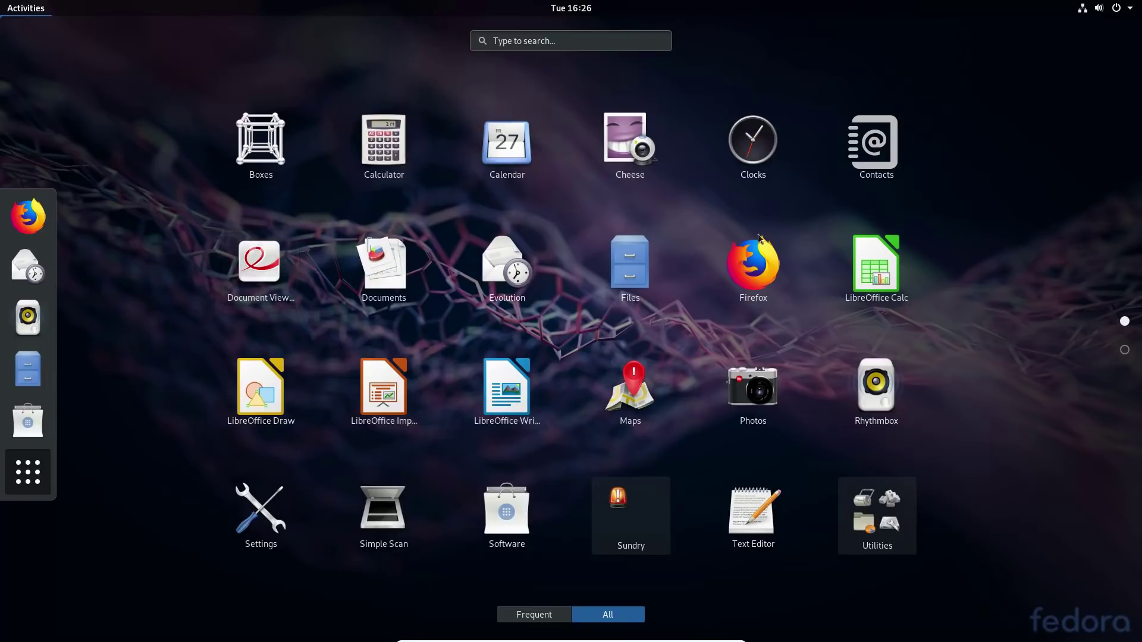
scroll(830, 287, down, 1)
scroll(831, 293, up, 1)
text(pod)
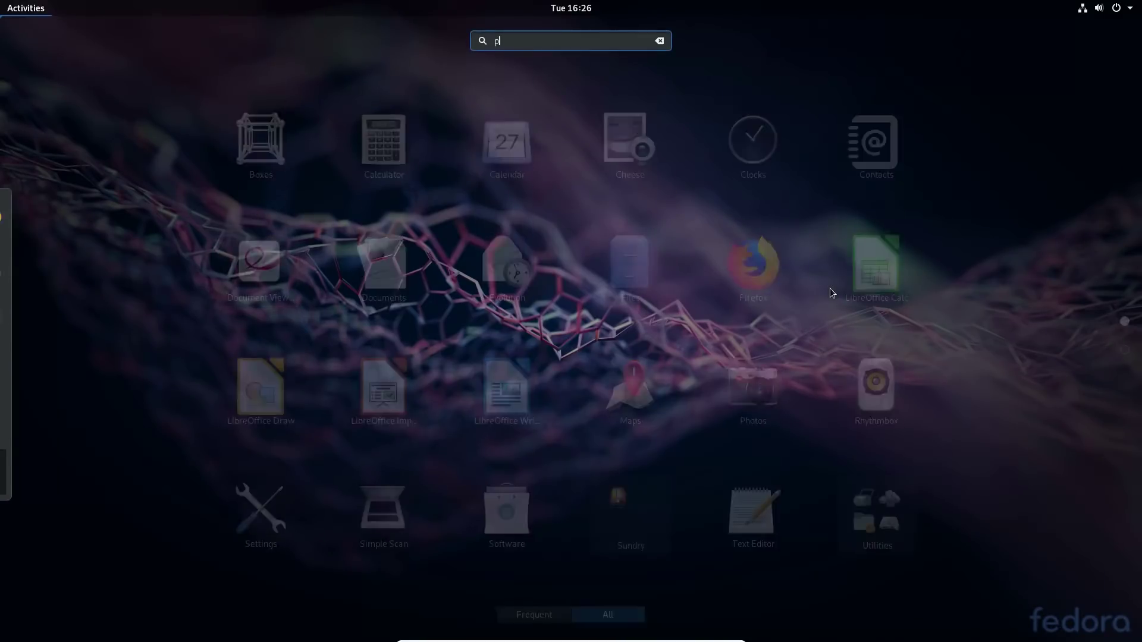
key(BackSpace)
key(BackSpace)
key(BackSpace)
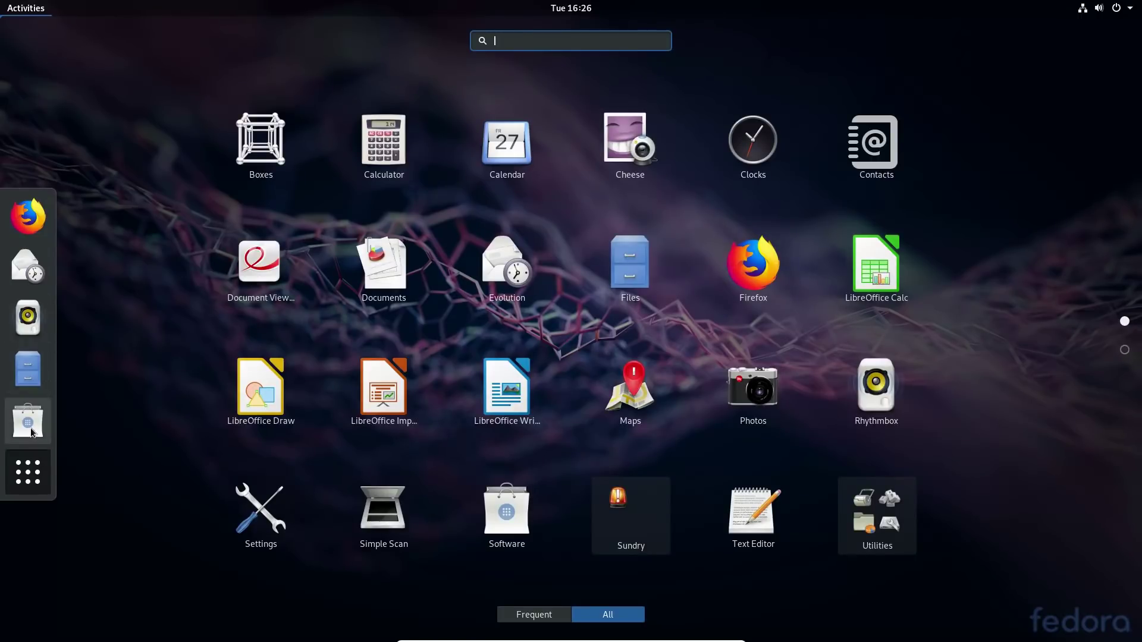
click(31, 427)
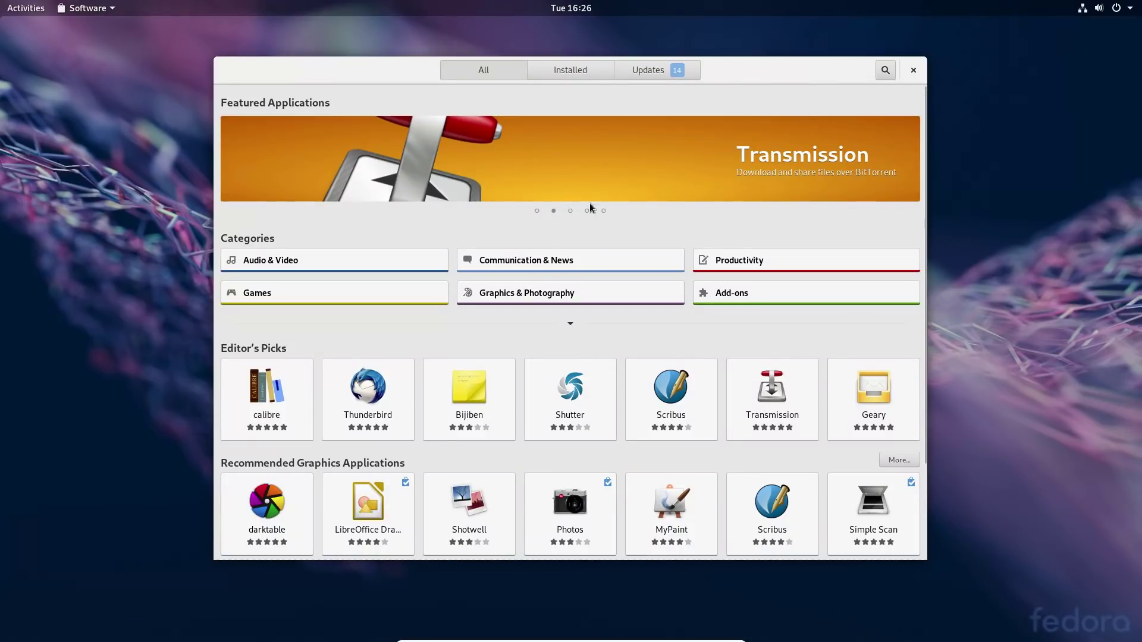
Review the configured Software Repositories list, then close it.
click(103, 10)
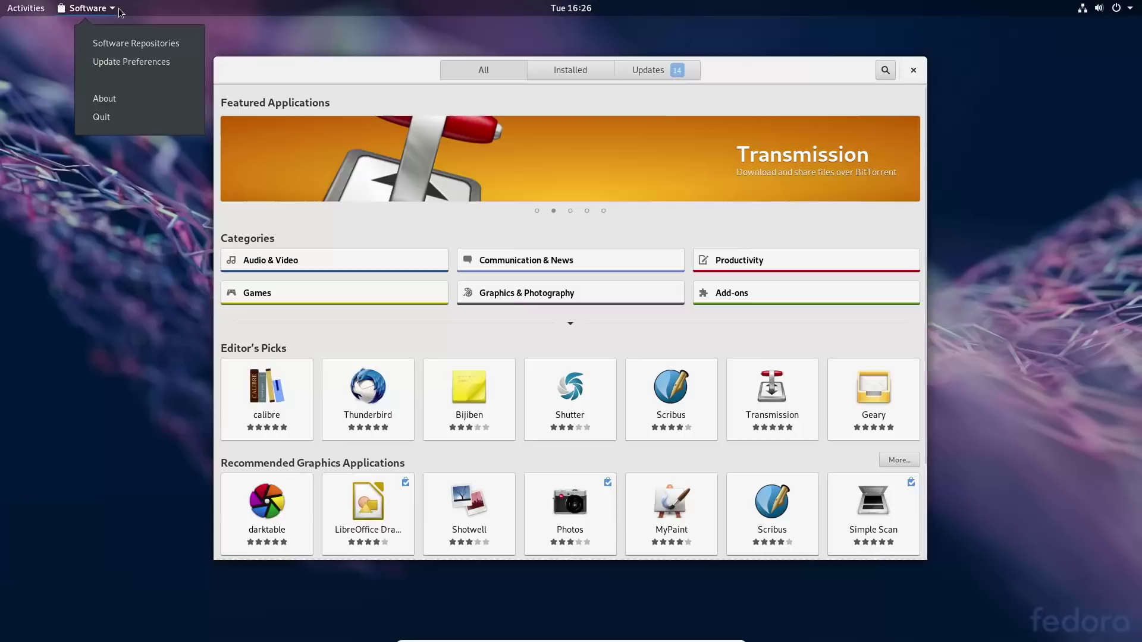
click(135, 43)
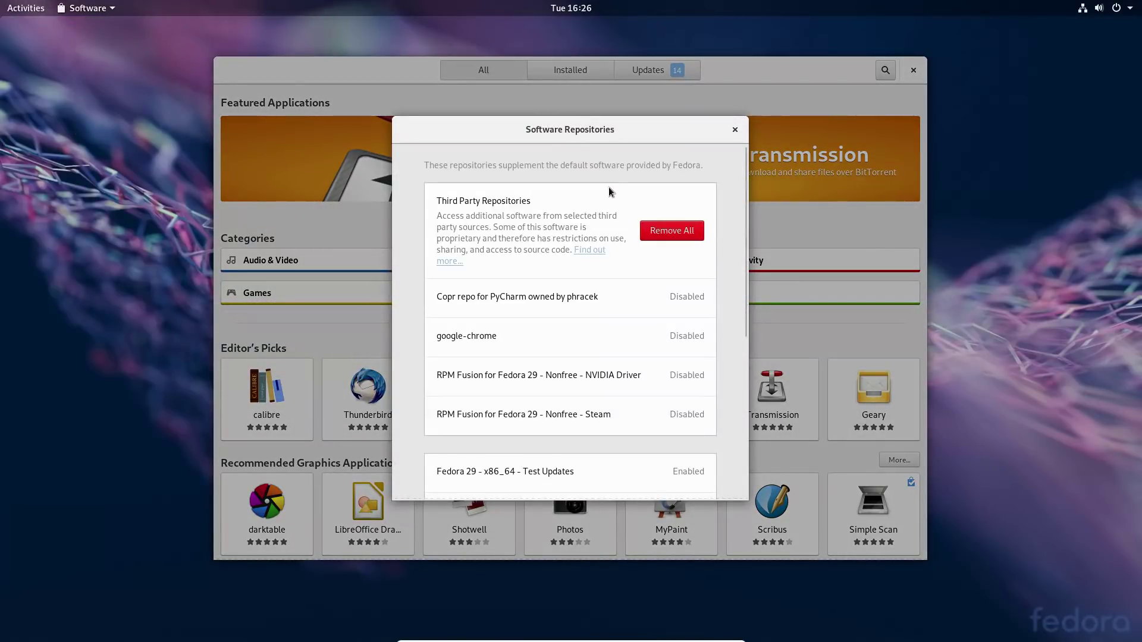
drag(744, 263, 744, 434)
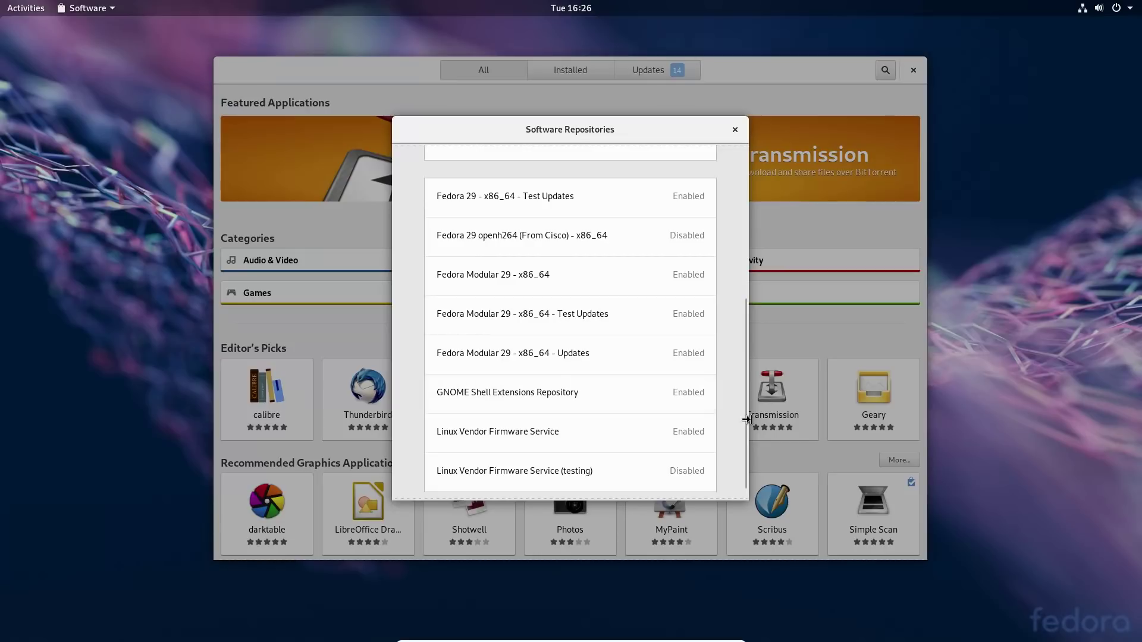
drag(745, 432, 744, 296)
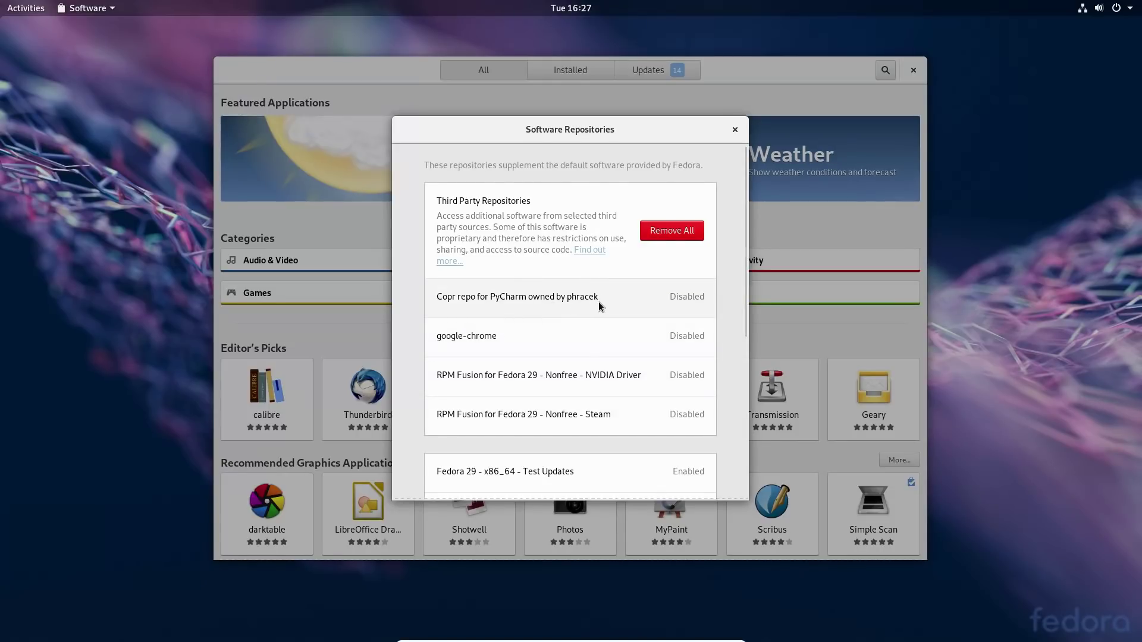
scroll(600, 306, down, 7)
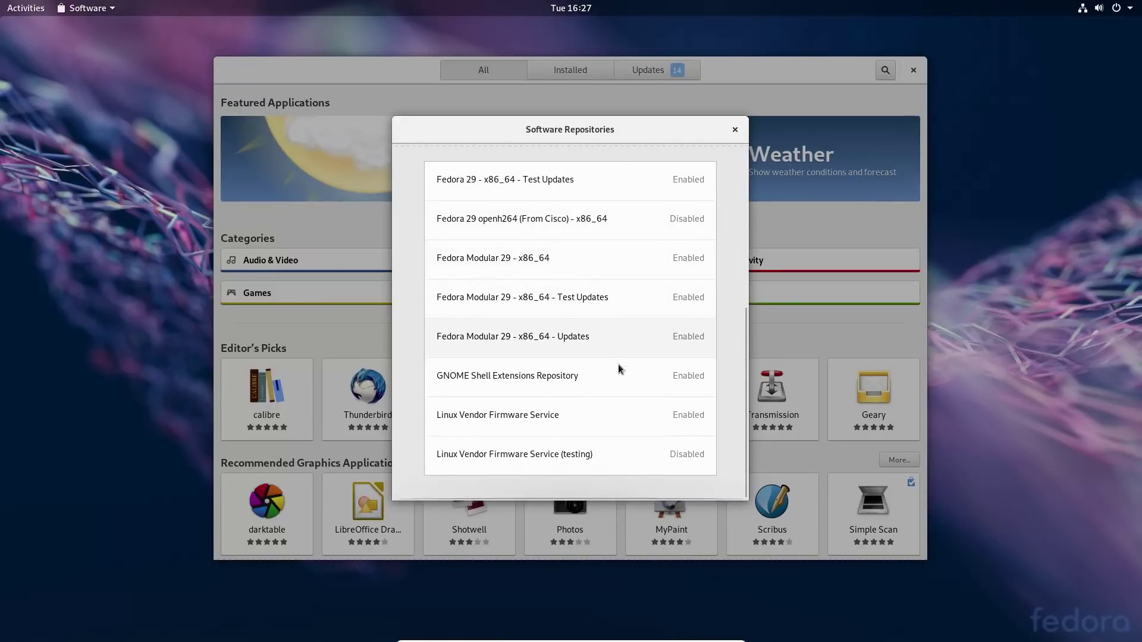
scroll(622, 387, up, 7)
click(737, 130)
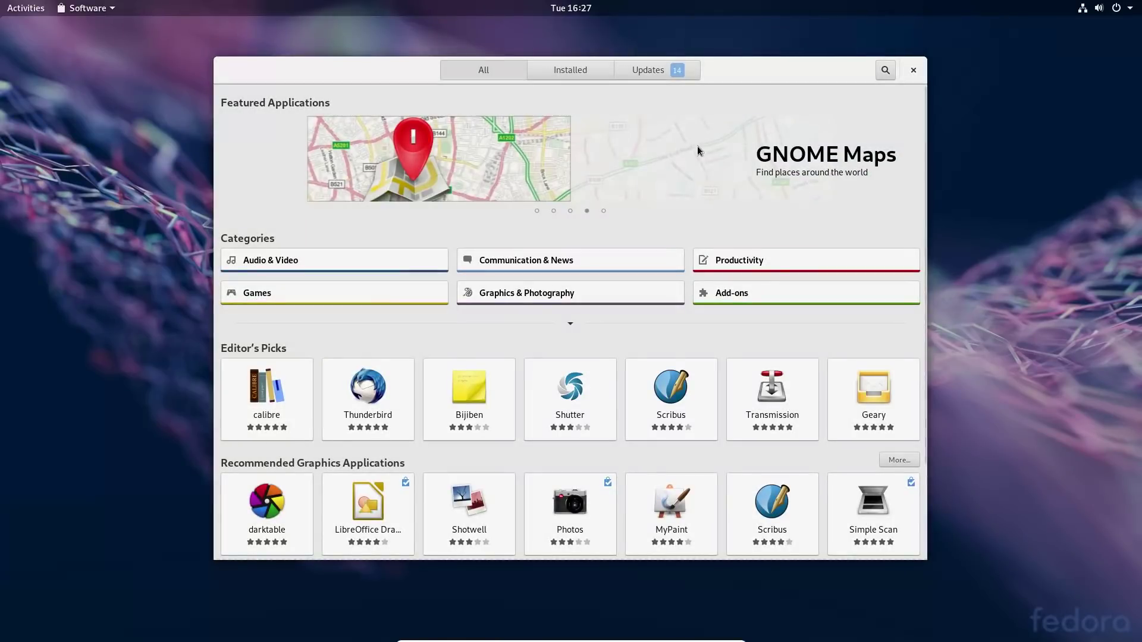
Search the Software catalogue for 'pod' and close Software.
click(886, 70)
text(pod)
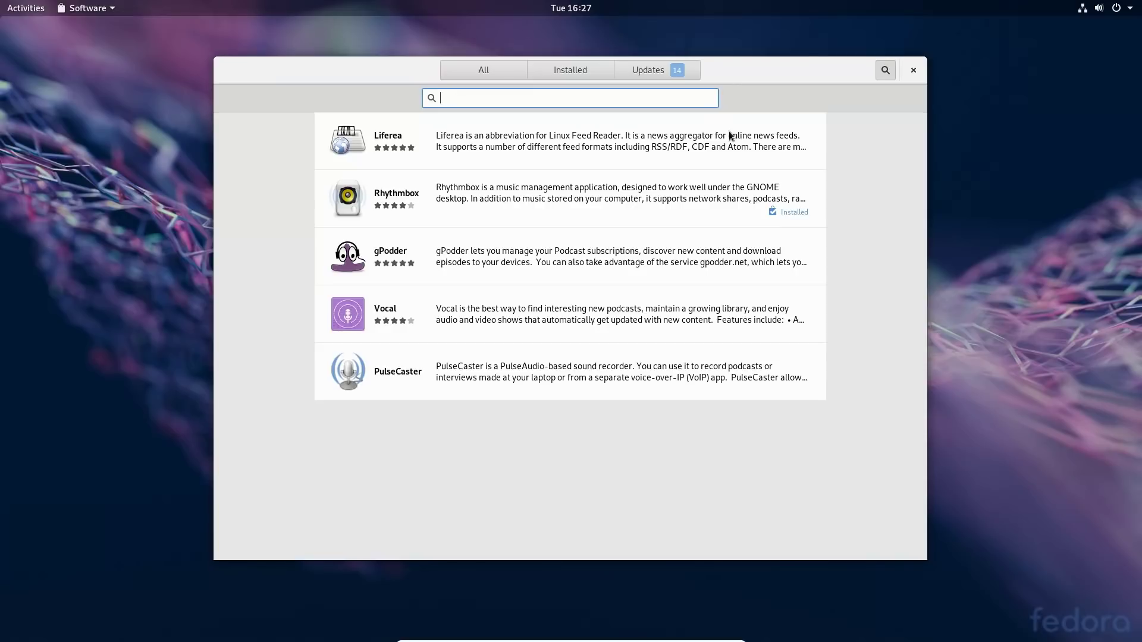
click(913, 70)
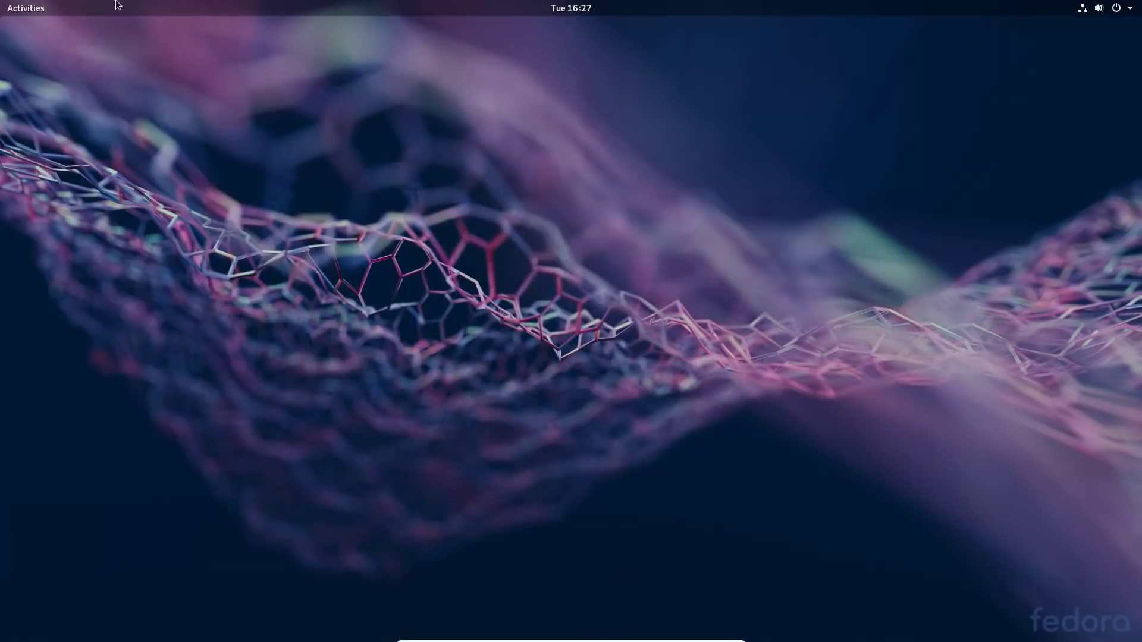
Page through all applications, peek into the Utilities folder, then launch Settings.
click(18, 8)
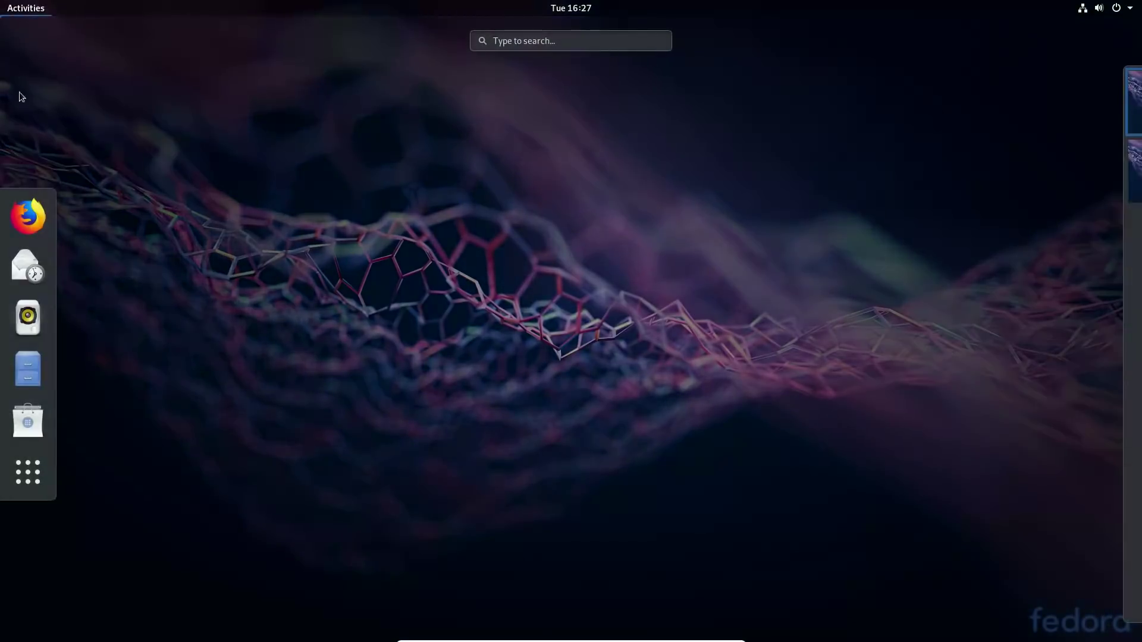
click(41, 467)
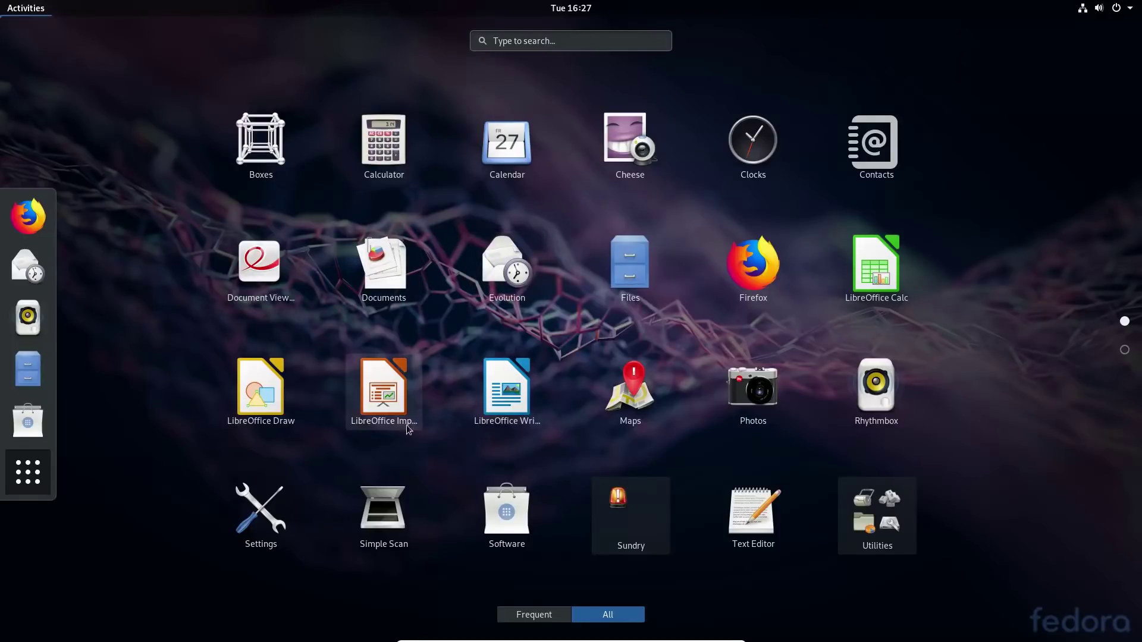
scroll(750, 462, down, 1)
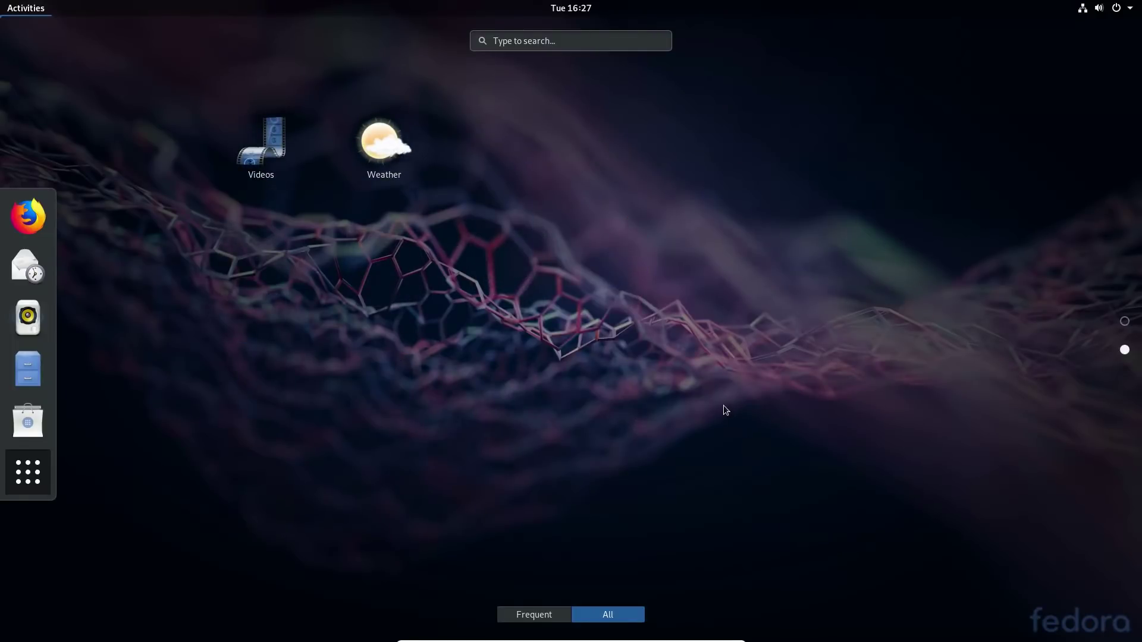
scroll(725, 409, up, 1)
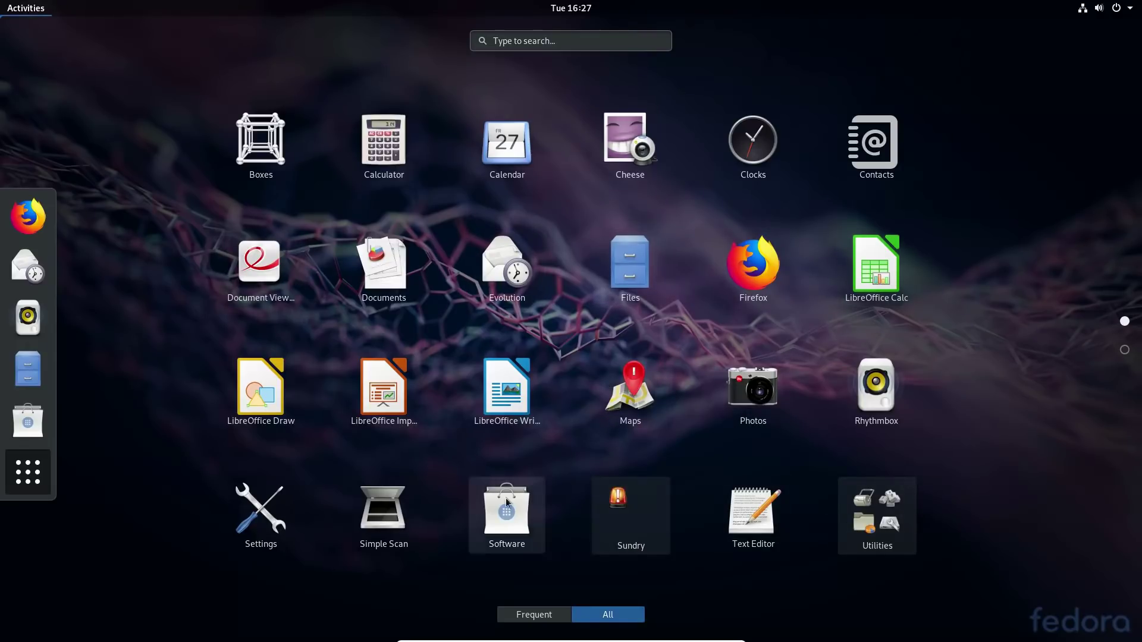
click(880, 509)
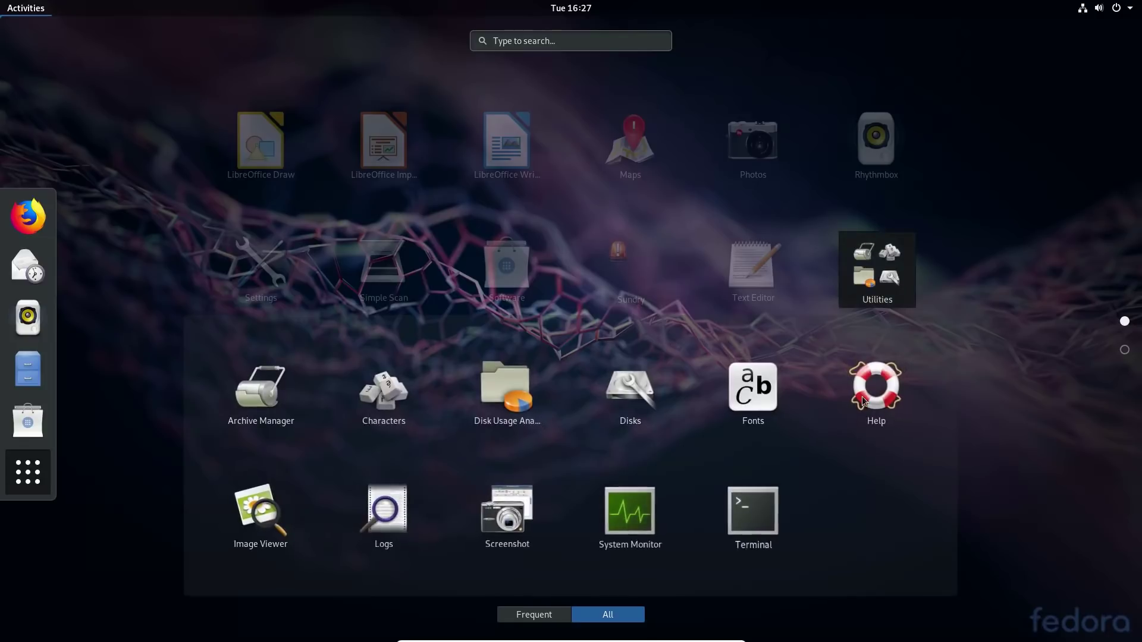
click(182, 224)
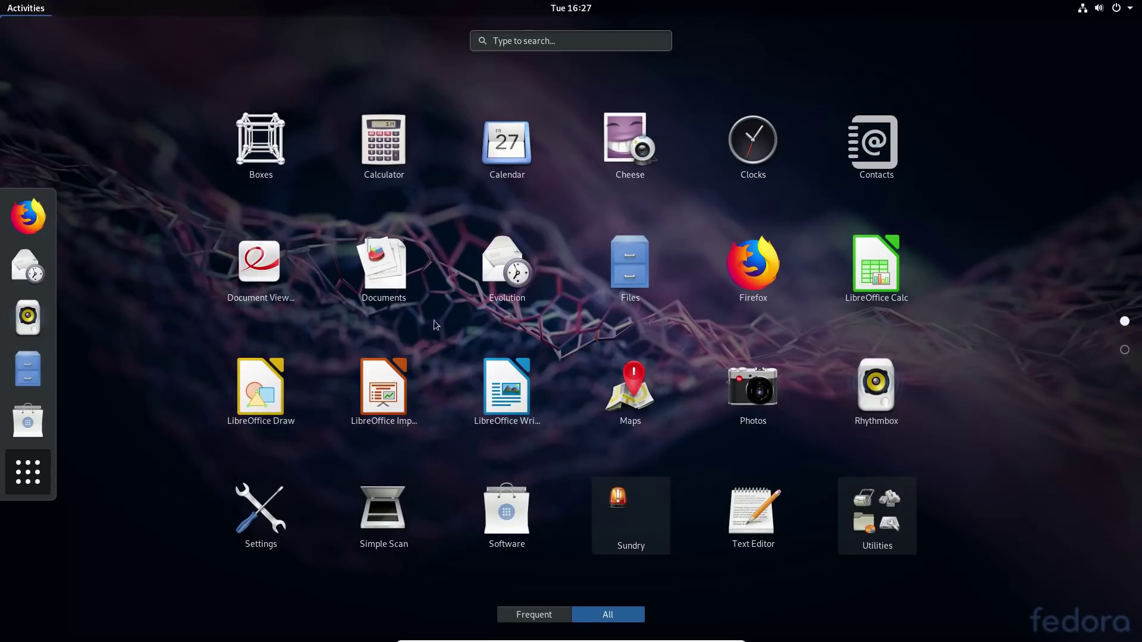
click(273, 511)
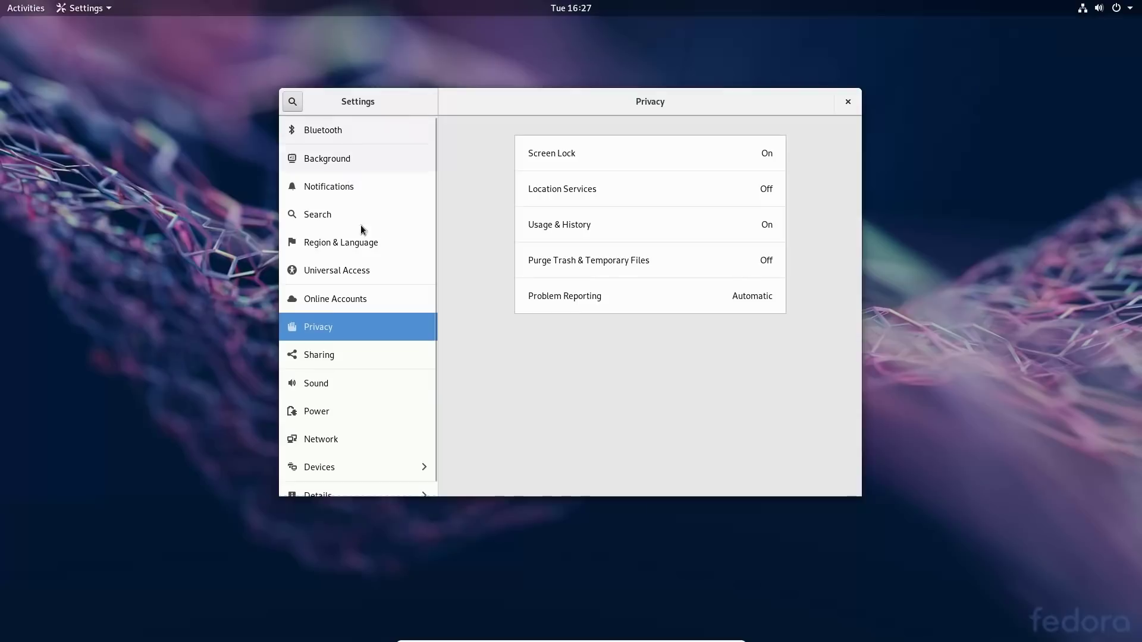
Check the About details, selecting the GNOME version 3.30.0.
scroll(369, 428, down, 1)
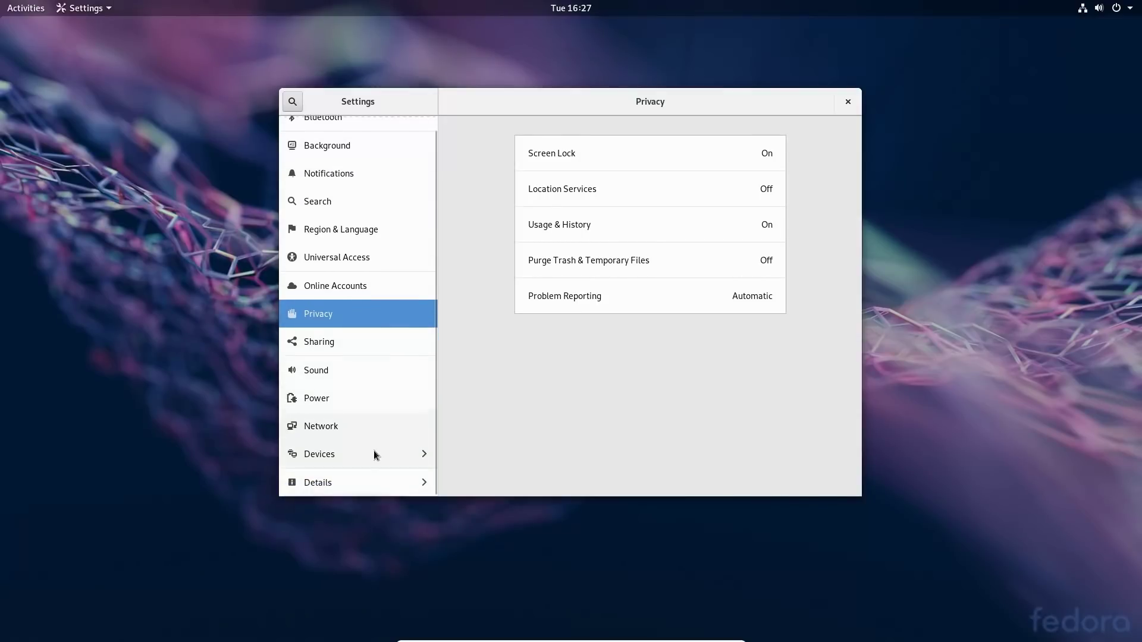
click(360, 485)
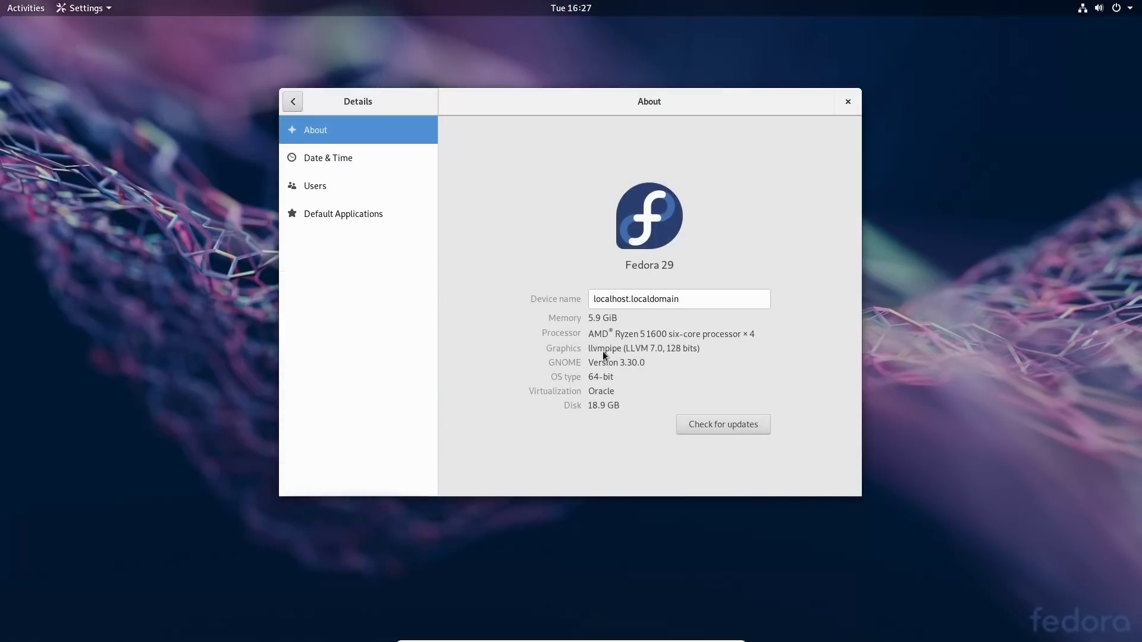
drag(621, 362, 663, 360)
click(294, 102)
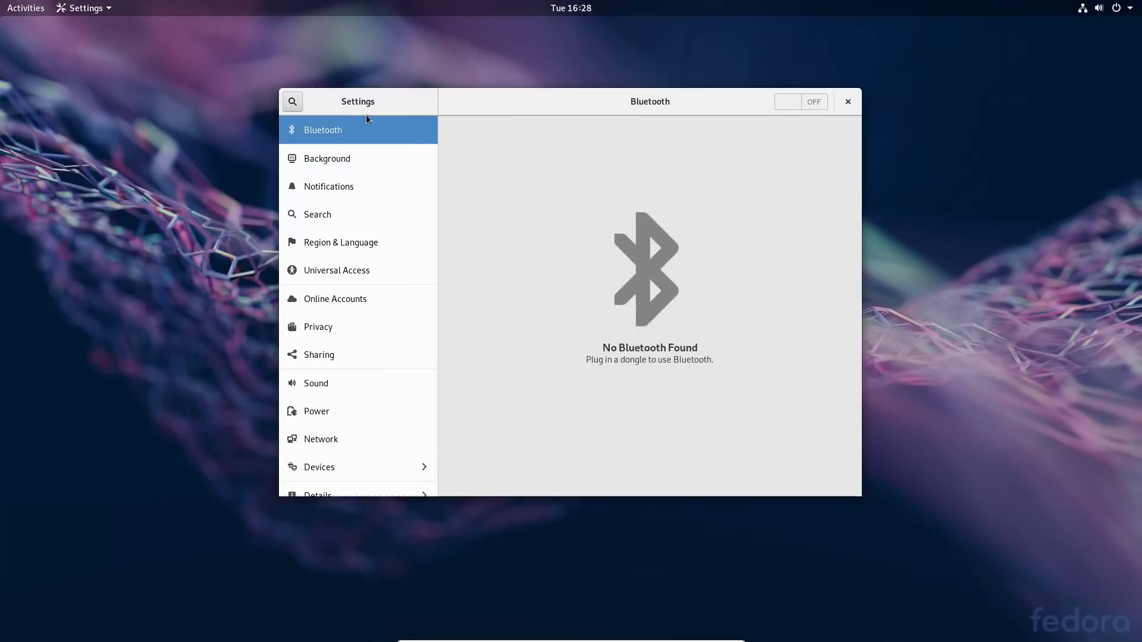
Set the desktop background to the winter sunset wallpaper.
click(348, 161)
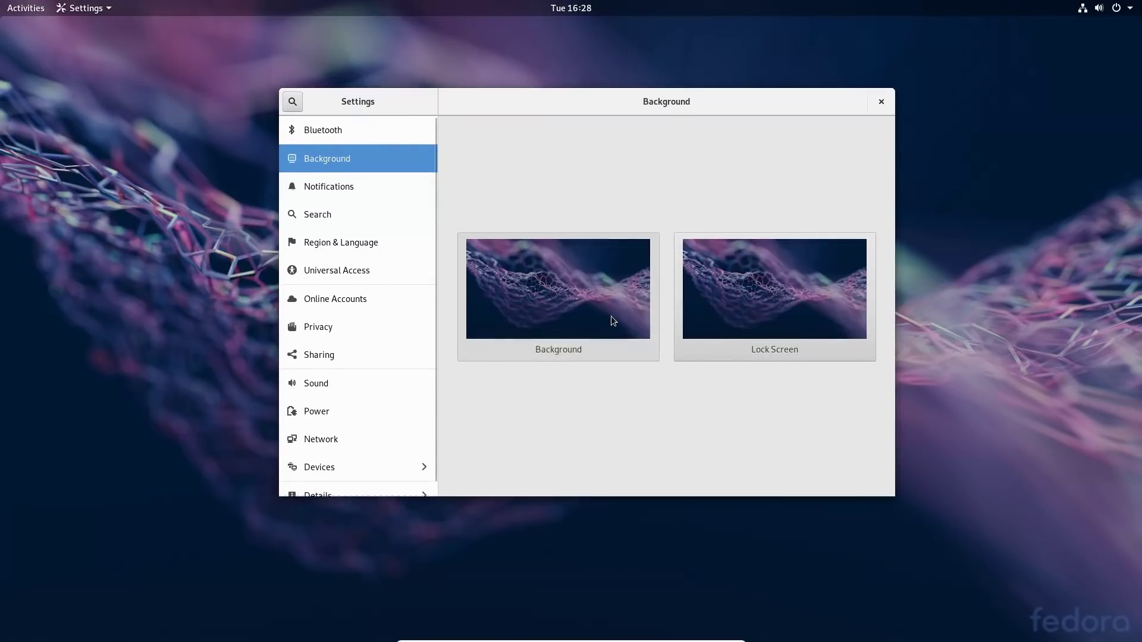
click(522, 278)
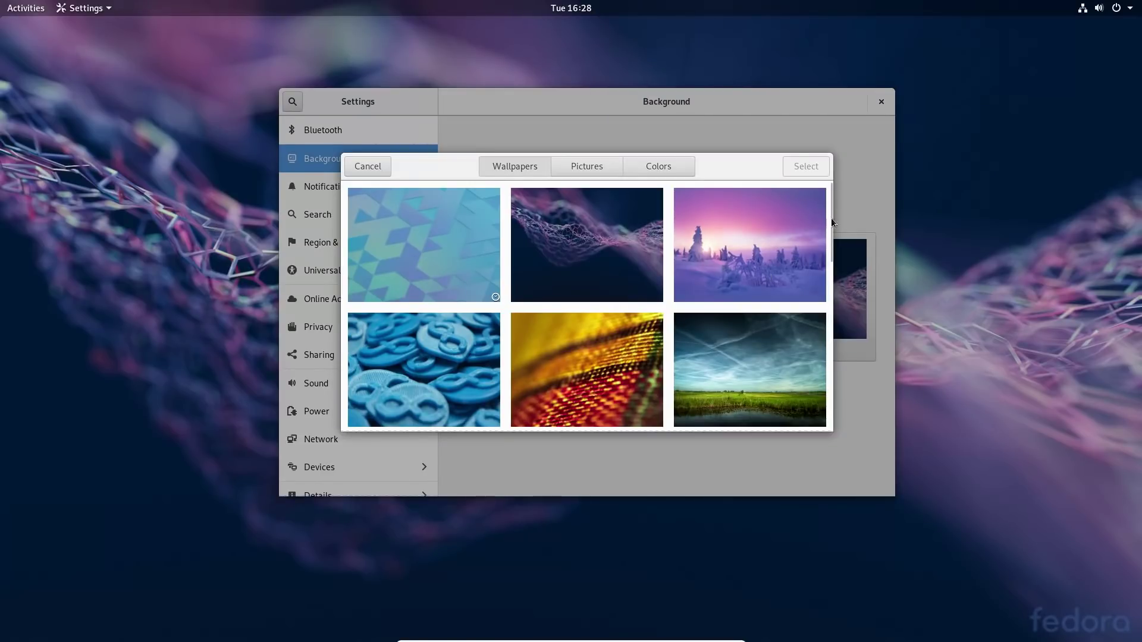
click(697, 270)
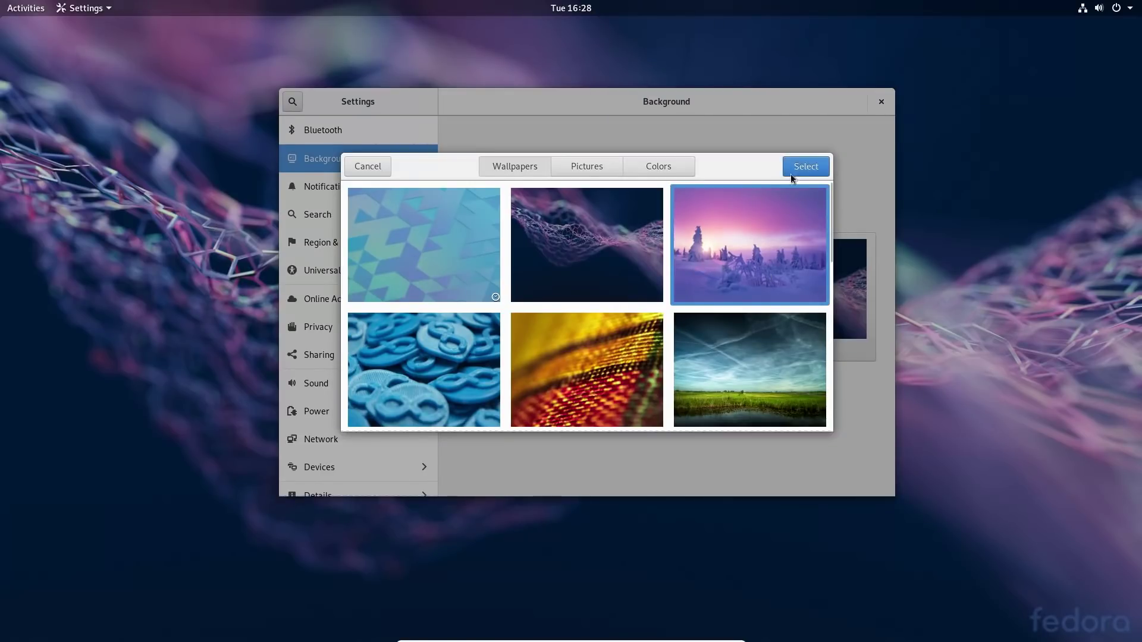
click(802, 166)
drag(713, 138, 733, 198)
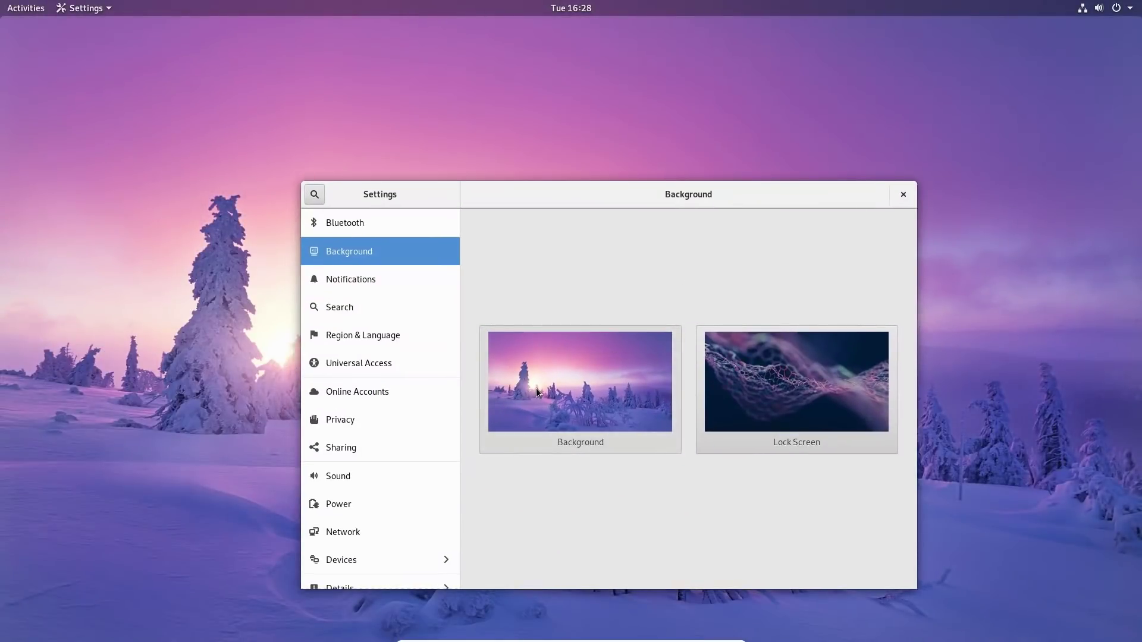
Switch the desktop background to the blue Fedora-logo wallpaper.
click(537, 393)
scroll(453, 330, down, 3)
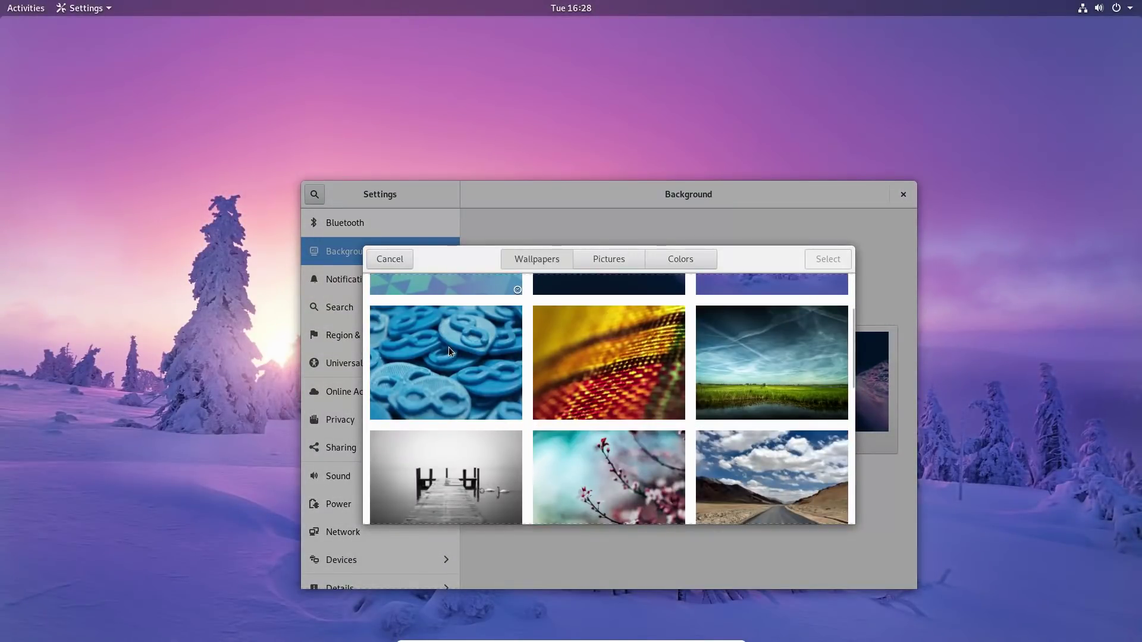
click(451, 351)
click(834, 260)
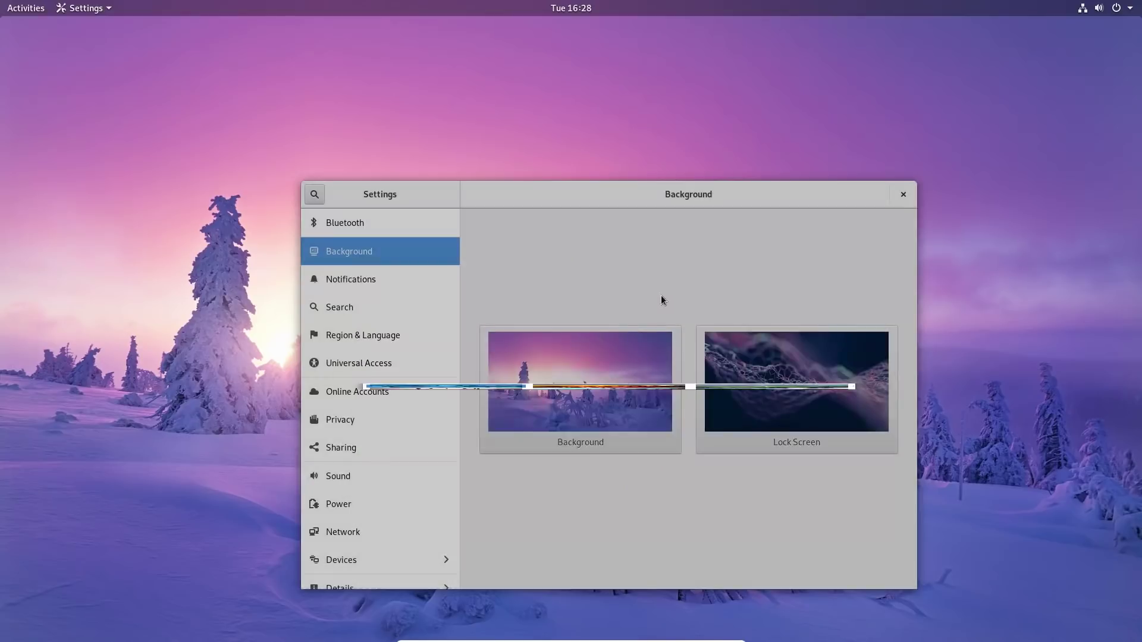
drag(697, 200, 739, 146)
Reopen the wallpaper chooser and cancel without changing anything.
click(685, 337)
scroll(766, 373, down, 5)
scroll(767, 372, down, 5)
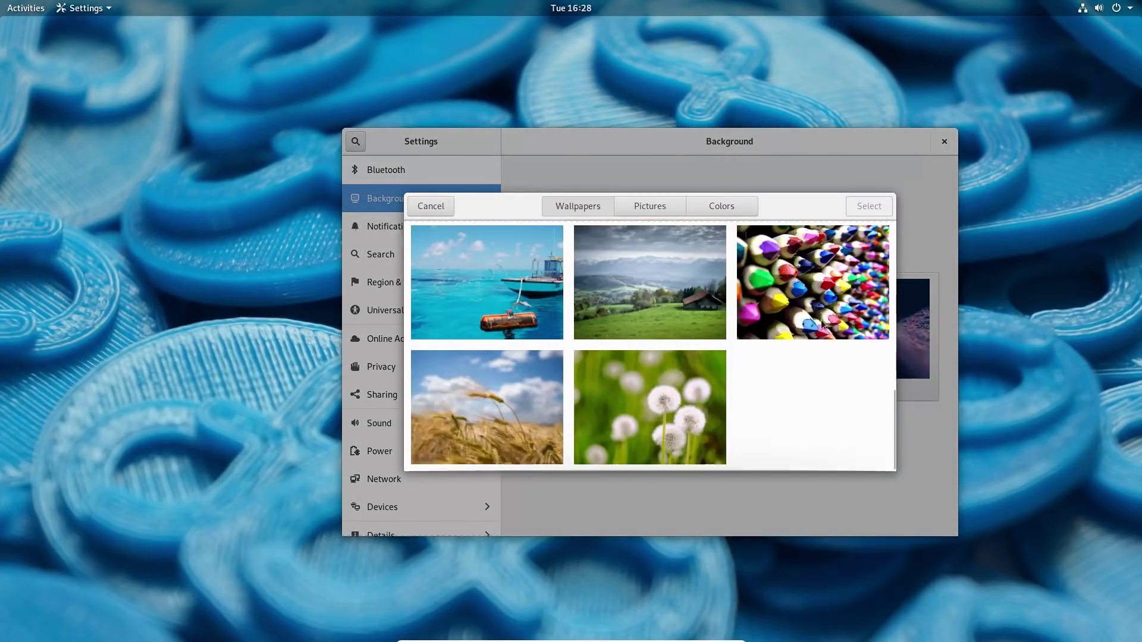
click(431, 206)
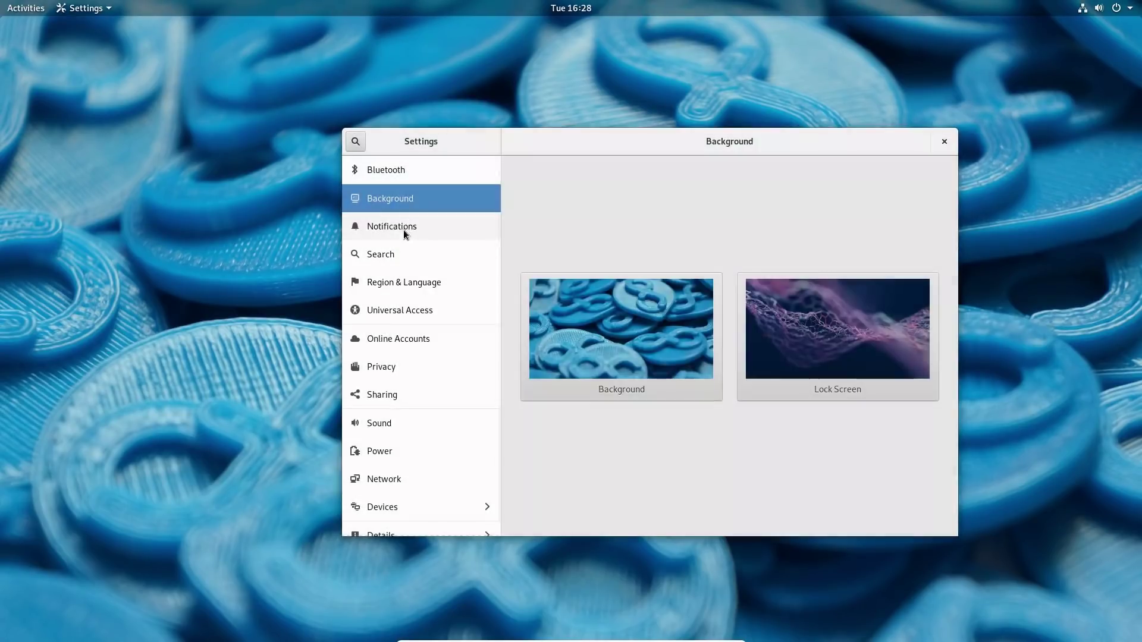
Look over the Notifications and Search settings panels.
click(395, 235)
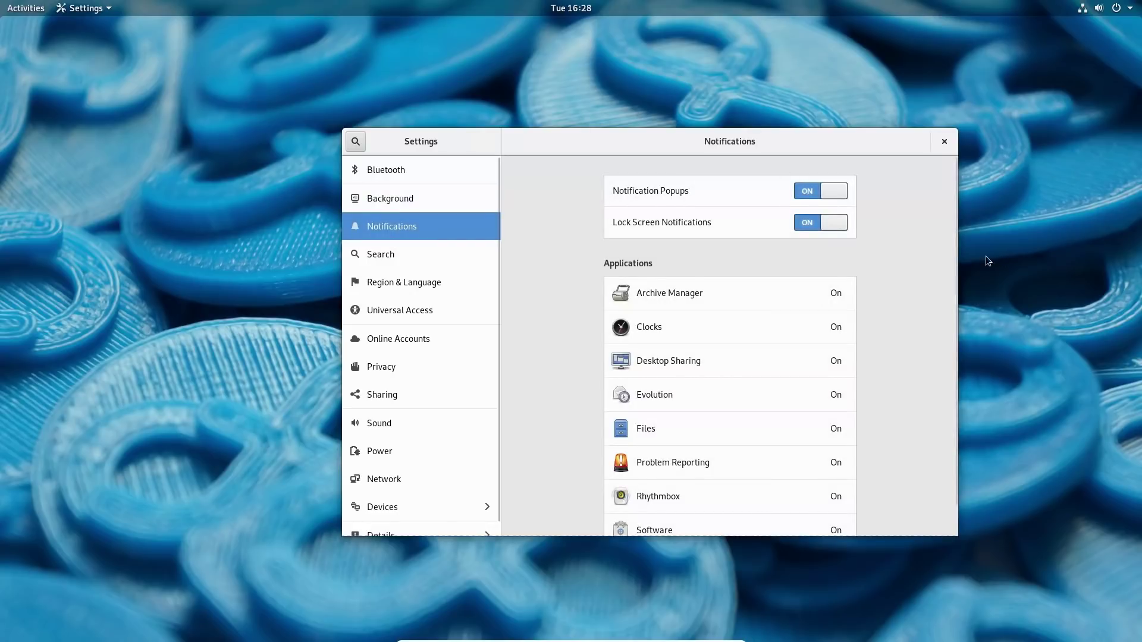
scroll(933, 265, down, 1)
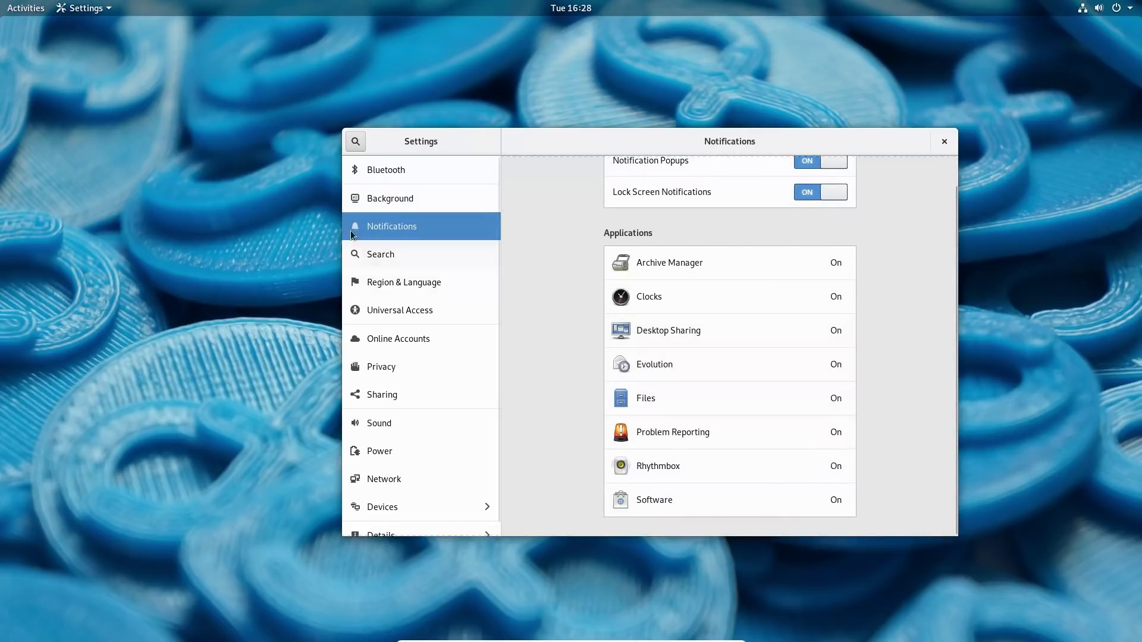
click(383, 258)
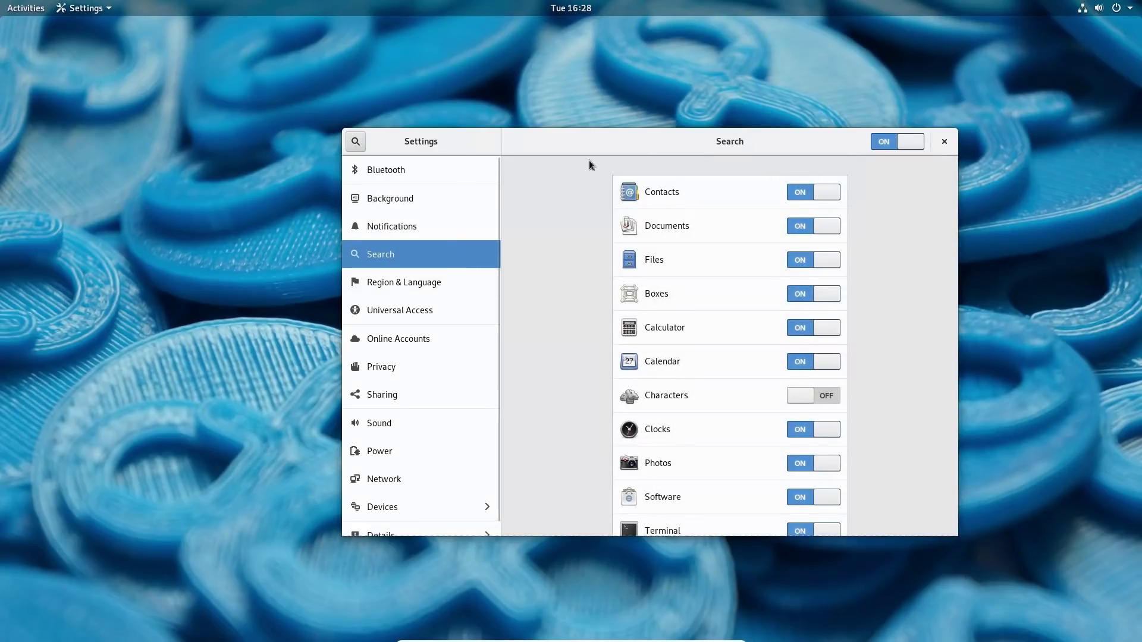
scroll(849, 387, down, 3)
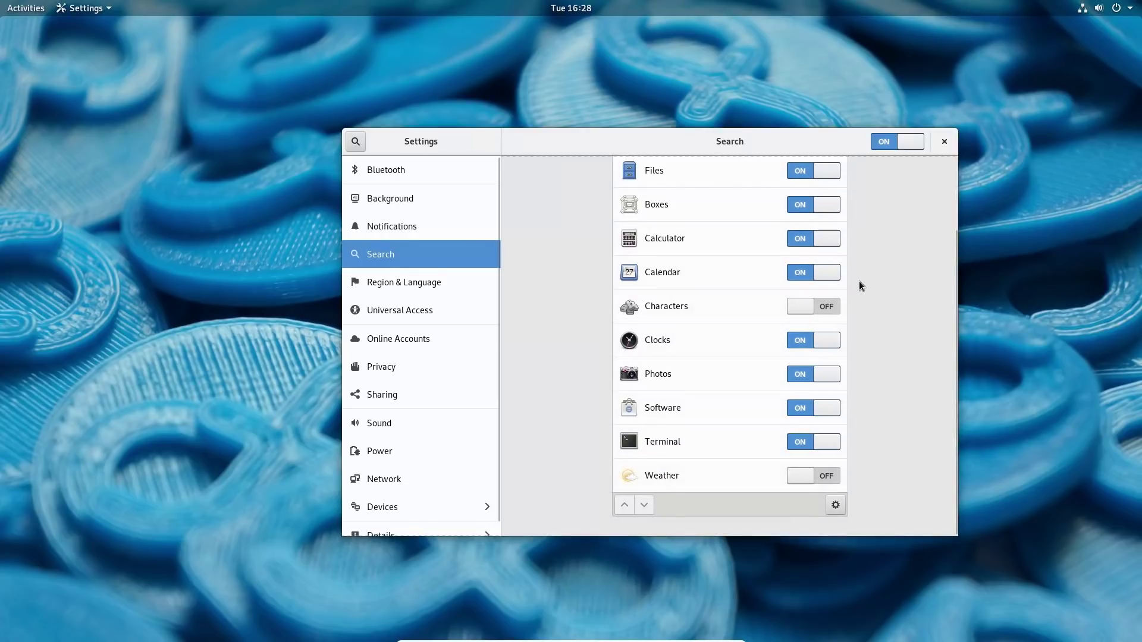
scroll(850, 274, up, 3)
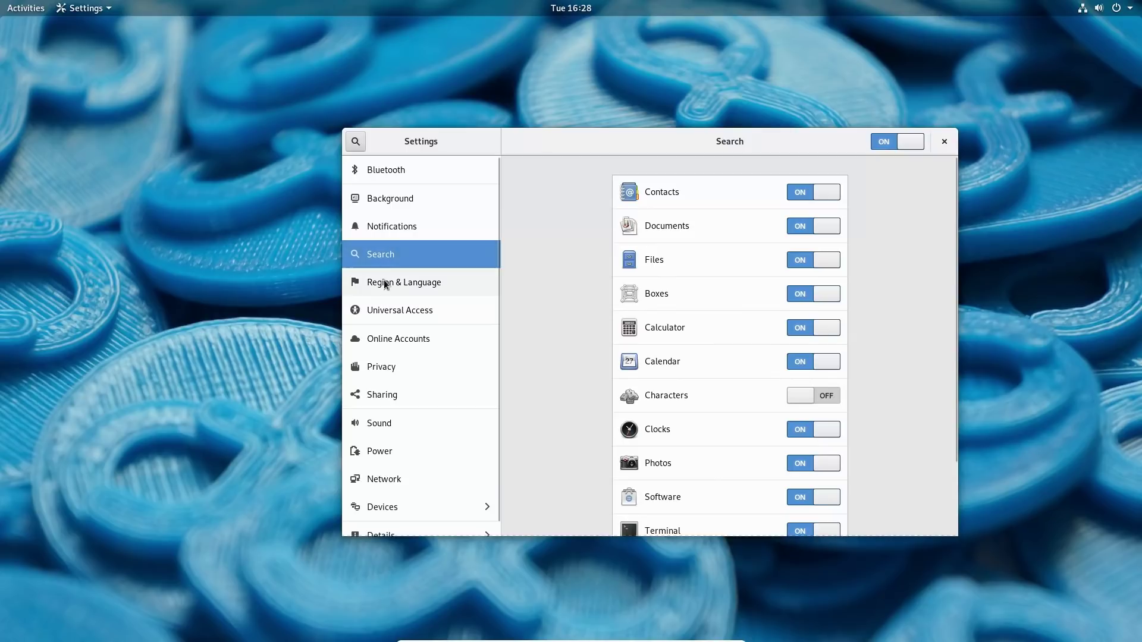
Review the Privacy and Online Accounts panels, ending on Sharing.
click(387, 368)
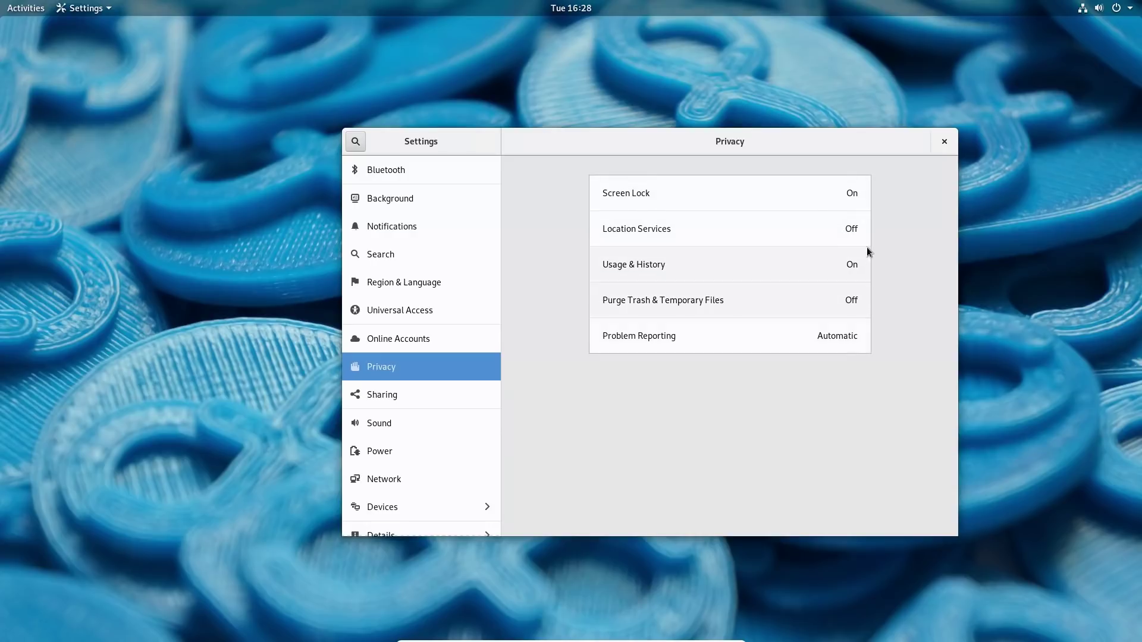
click(401, 338)
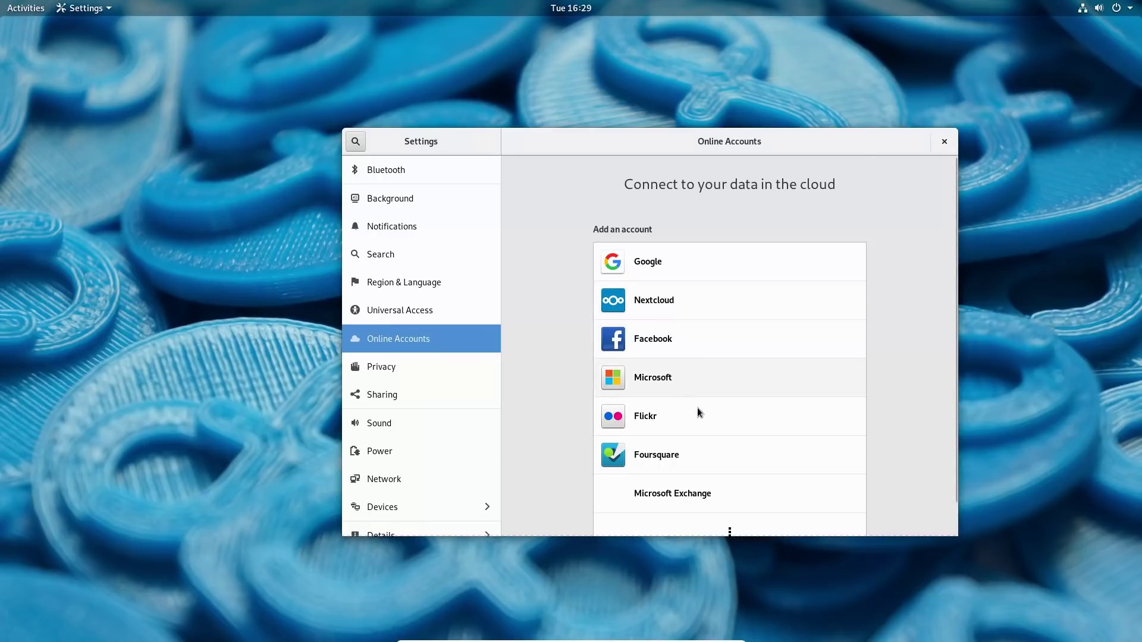
scroll(694, 400, down, 1)
scroll(666, 373, up, 1)
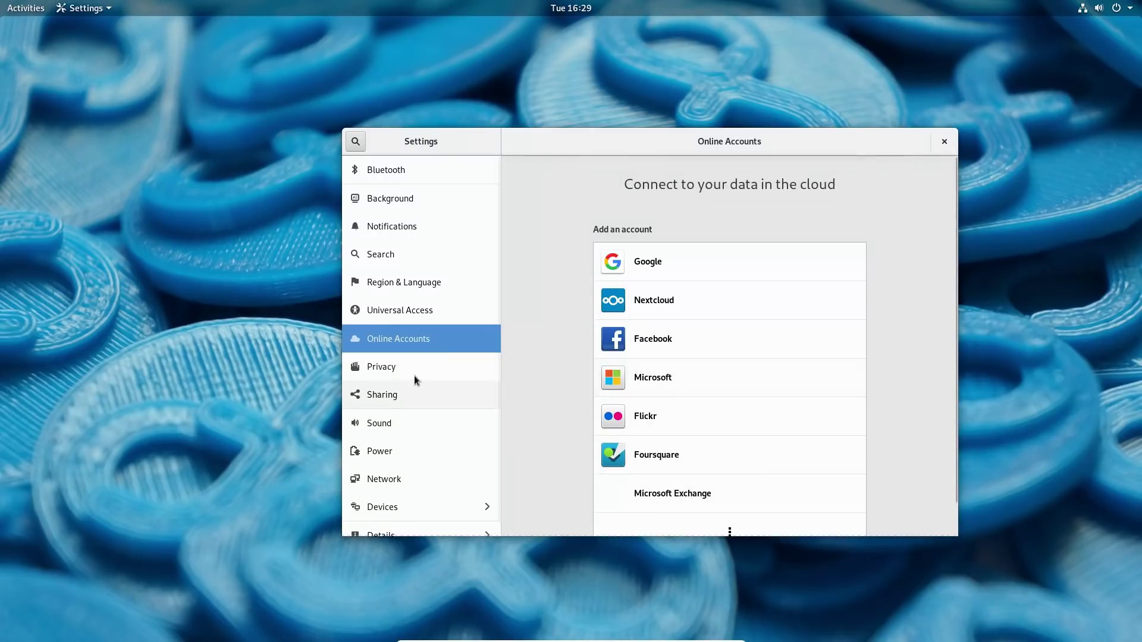
click(399, 391)
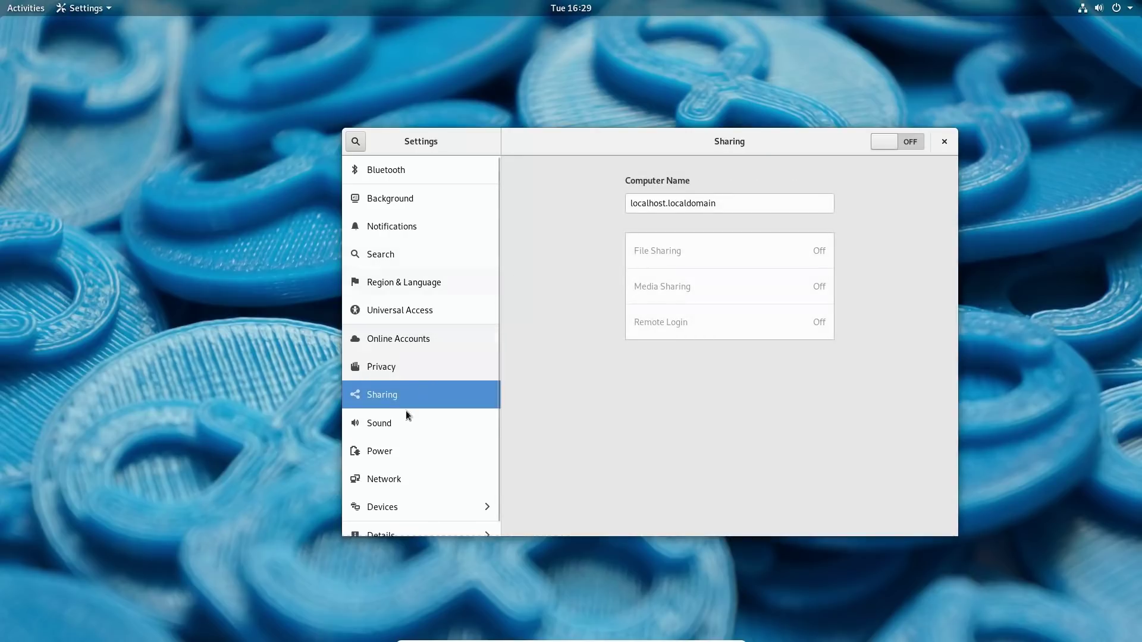
Step through the Sound, Power and Network pages into Devices.
click(390, 425)
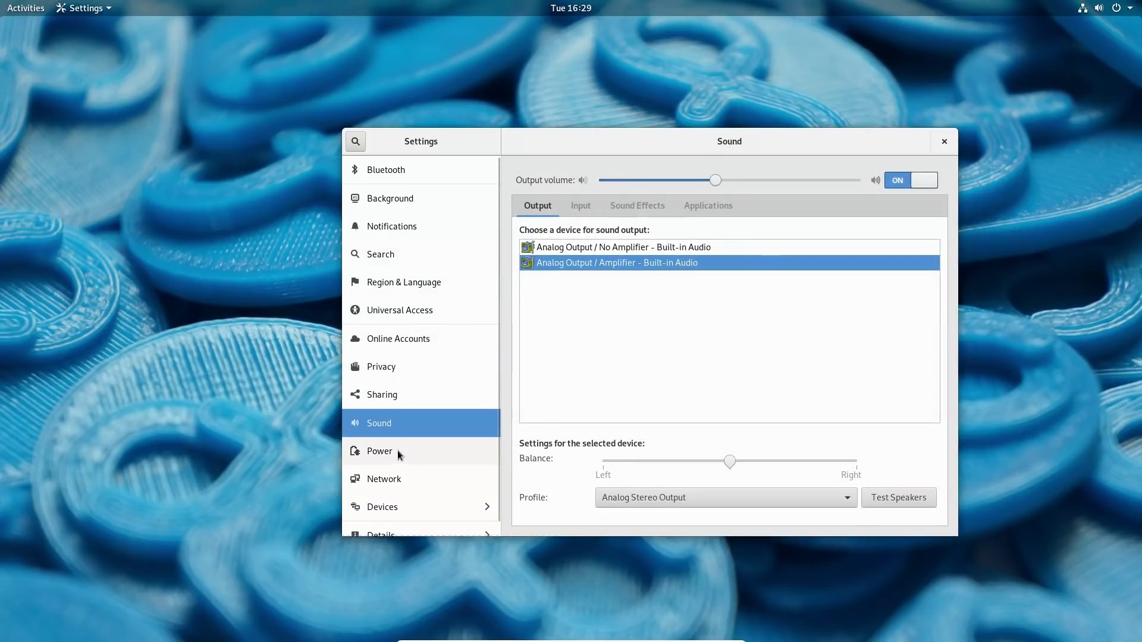
click(398, 451)
click(401, 480)
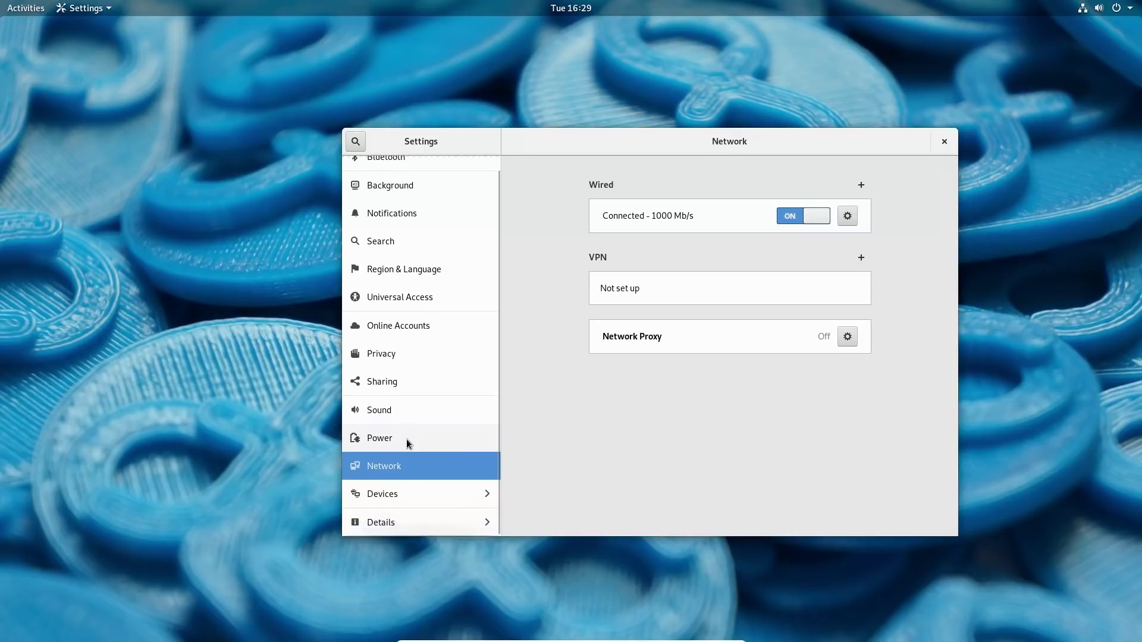
click(403, 493)
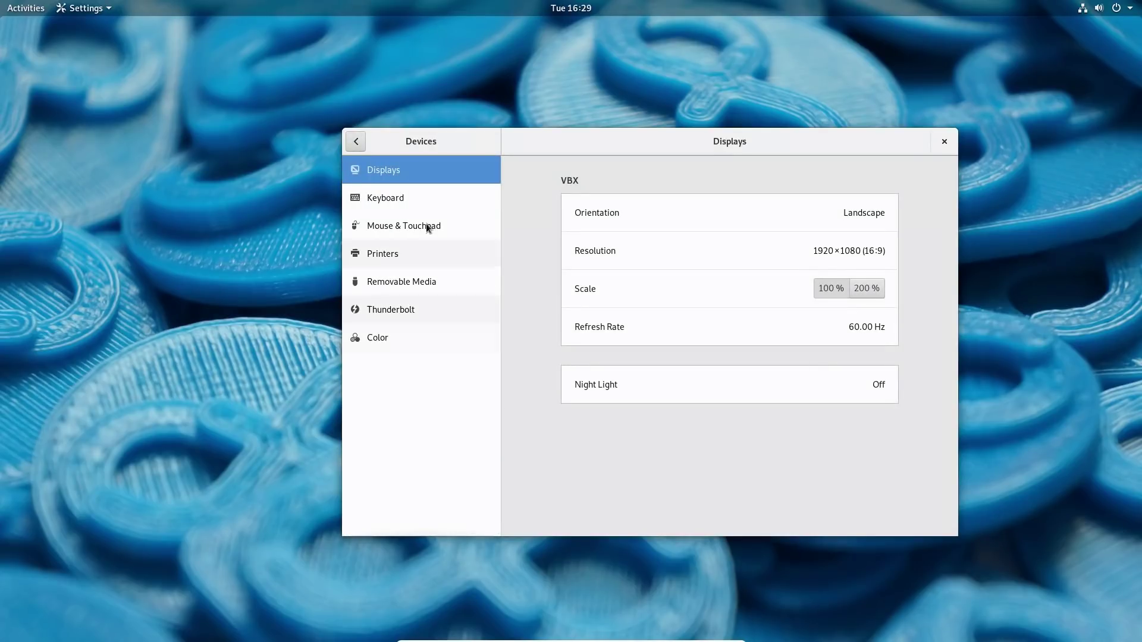
Browse the Devices pages: Keyboard, Thunderbolt, Mouse & Touchpad, Printers, Removable Media, Displays.
click(405, 200)
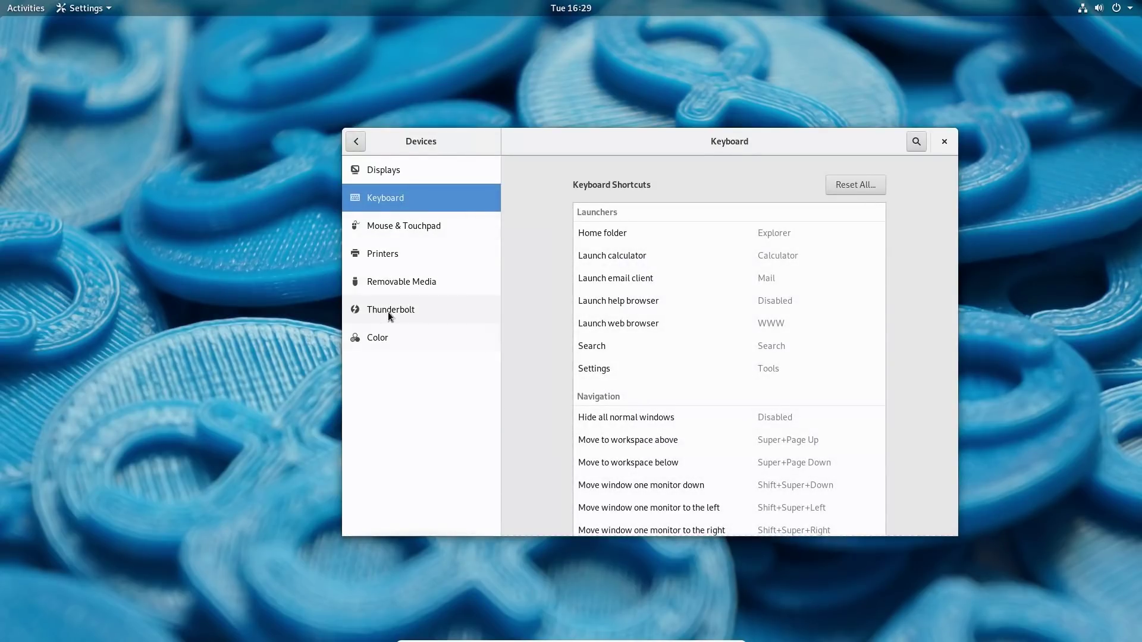
click(388, 312)
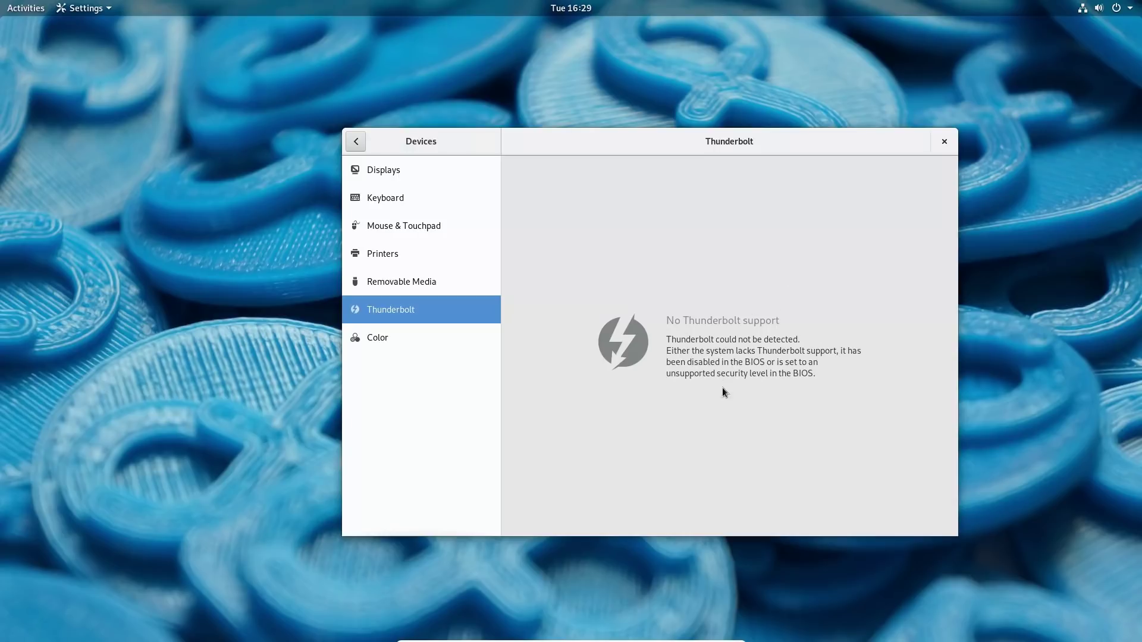
click(393, 221)
click(383, 257)
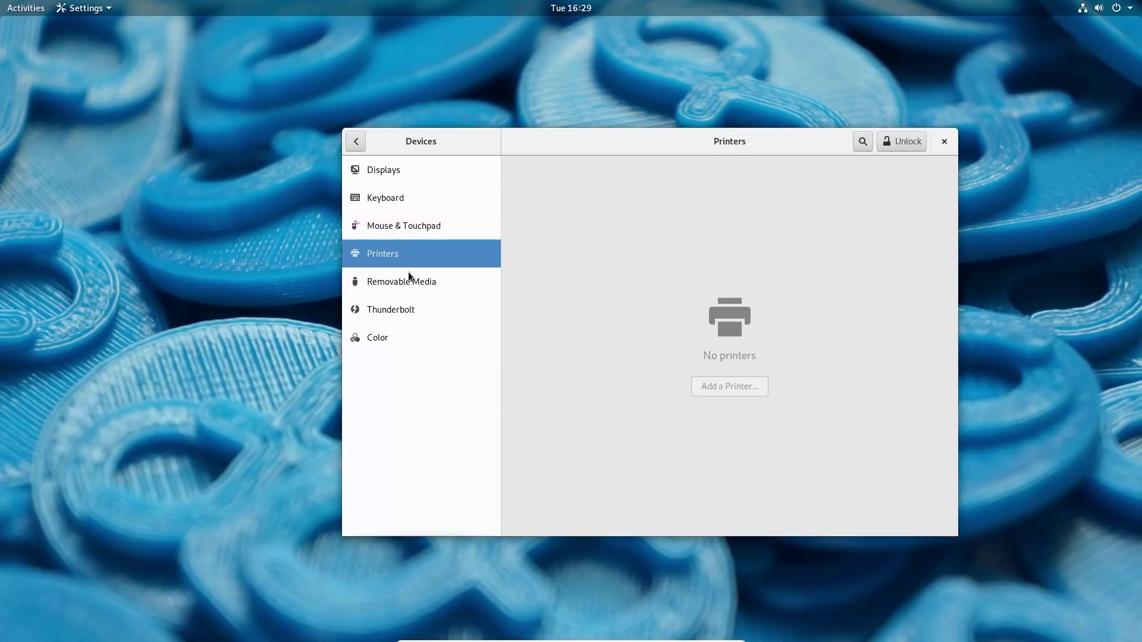
click(394, 221)
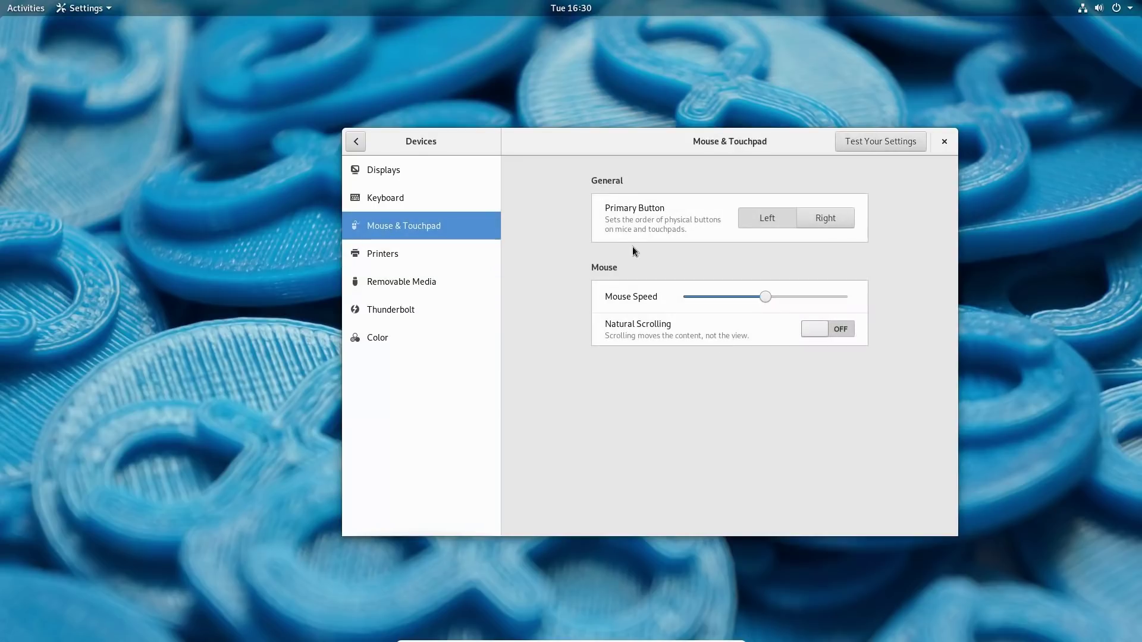
click(416, 285)
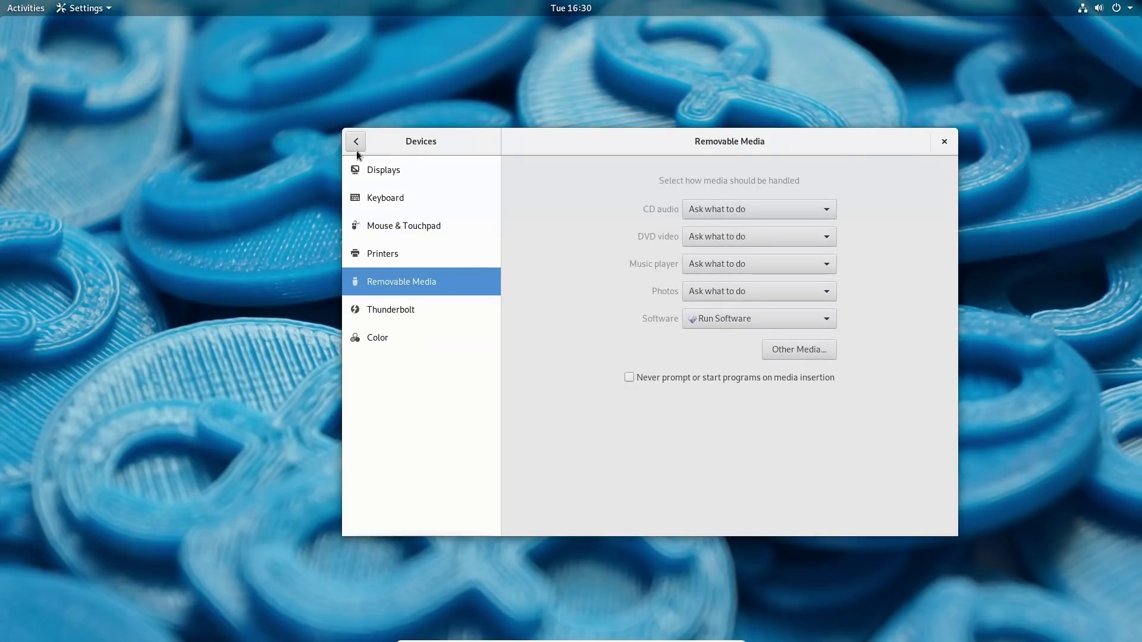
click(379, 169)
click(381, 198)
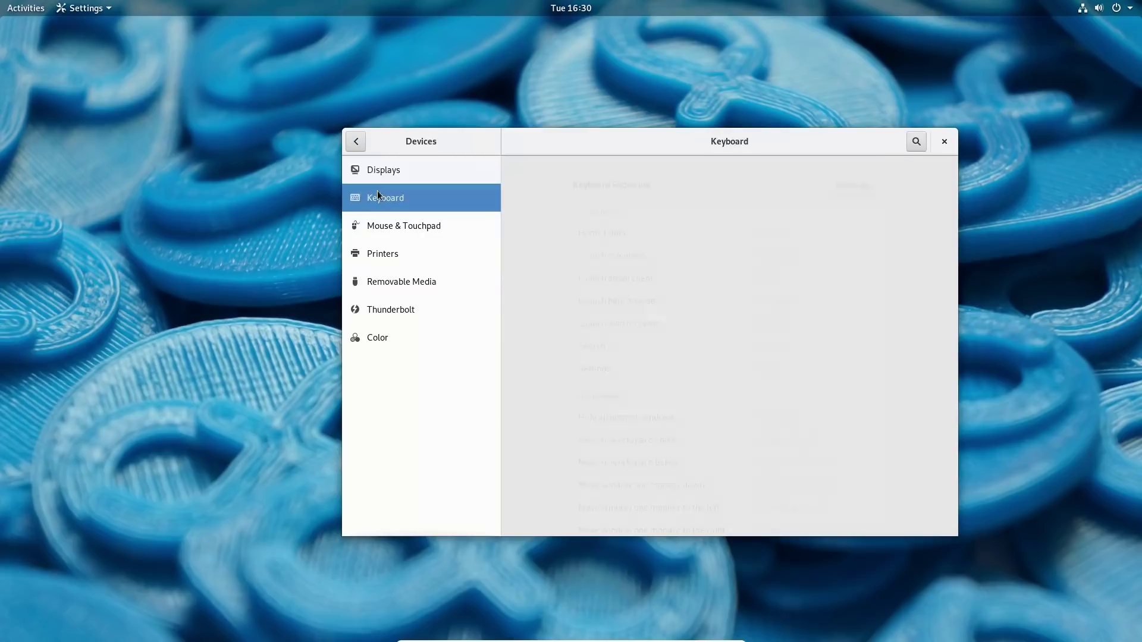
scroll(643, 256, down, 5)
scroll(630, 251, up, 3)
View the About, Date & Time and Users detail pages, then close Settings.
click(356, 141)
scroll(401, 354, down, 1)
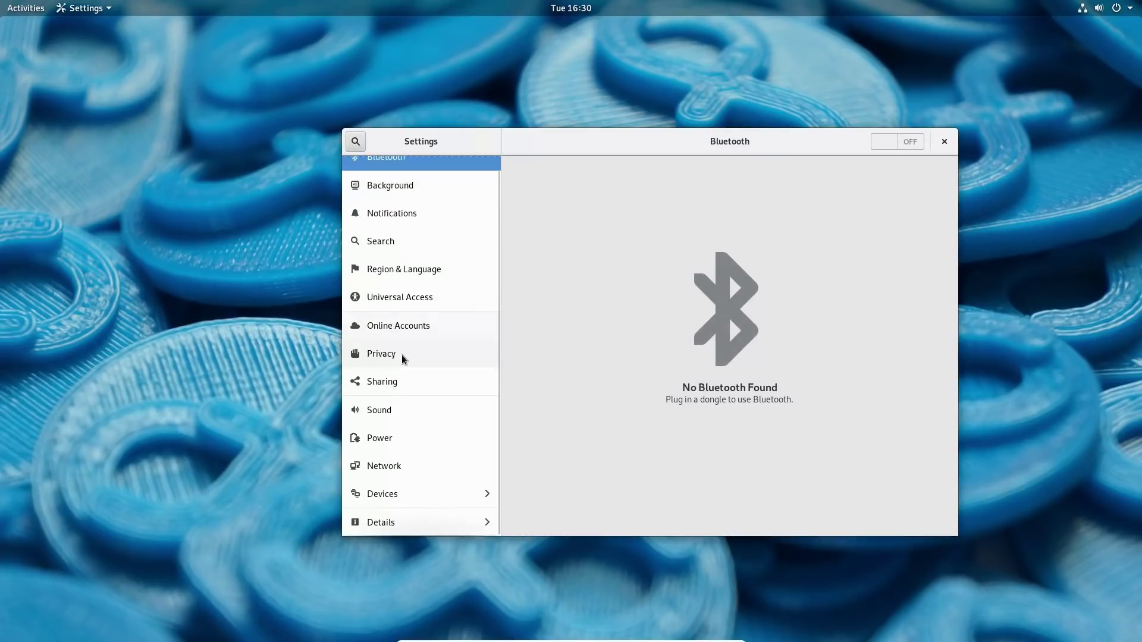
click(397, 522)
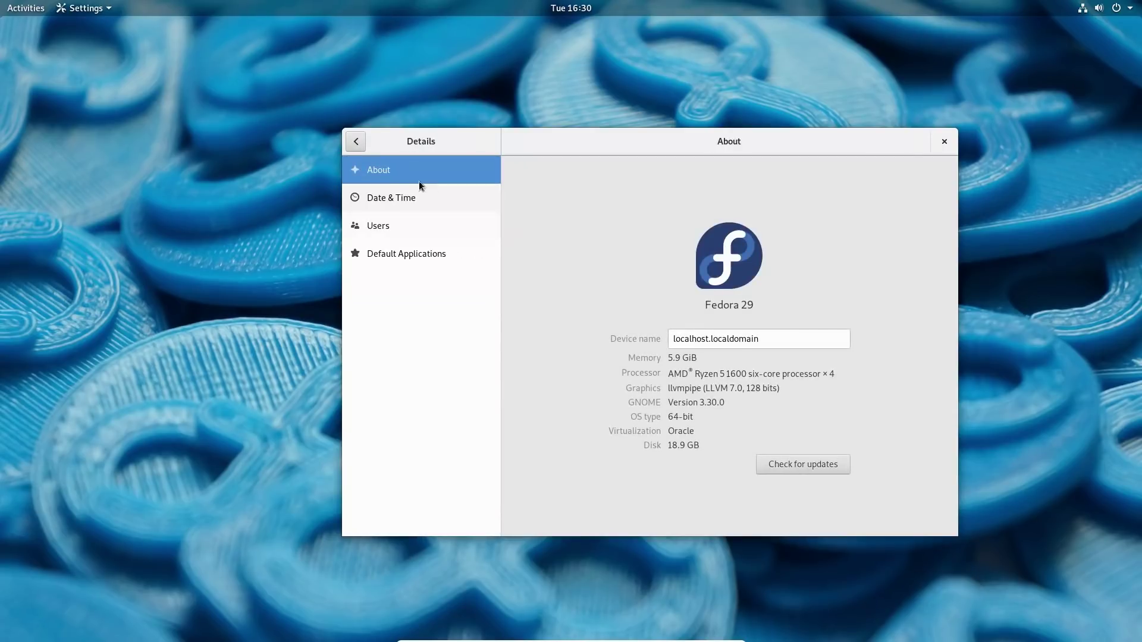
click(400, 199)
click(394, 217)
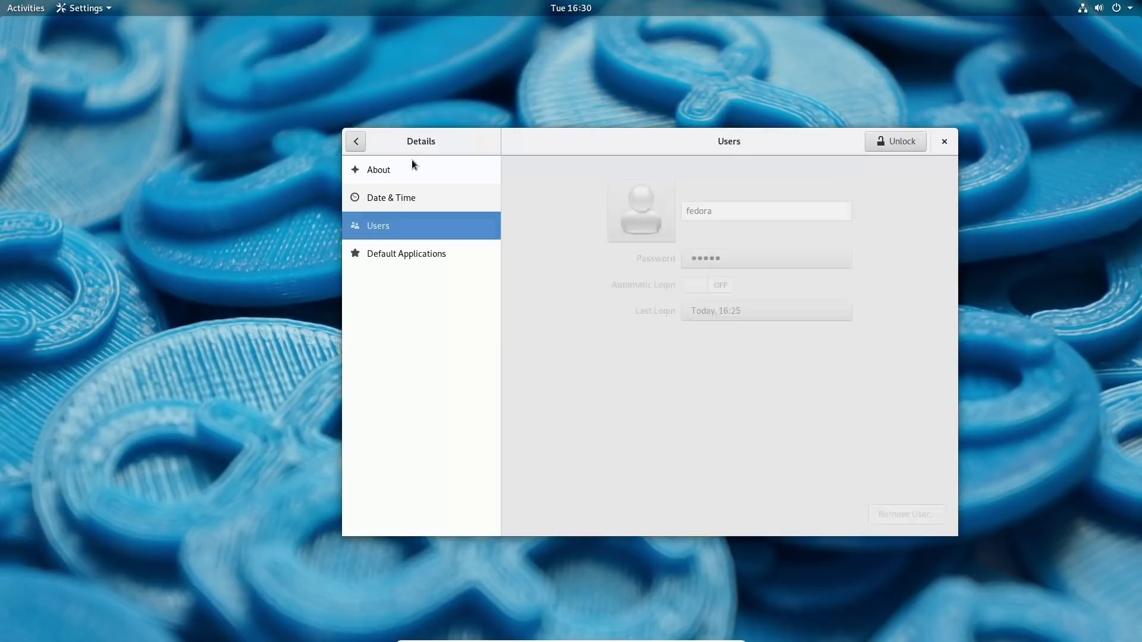
click(356, 141)
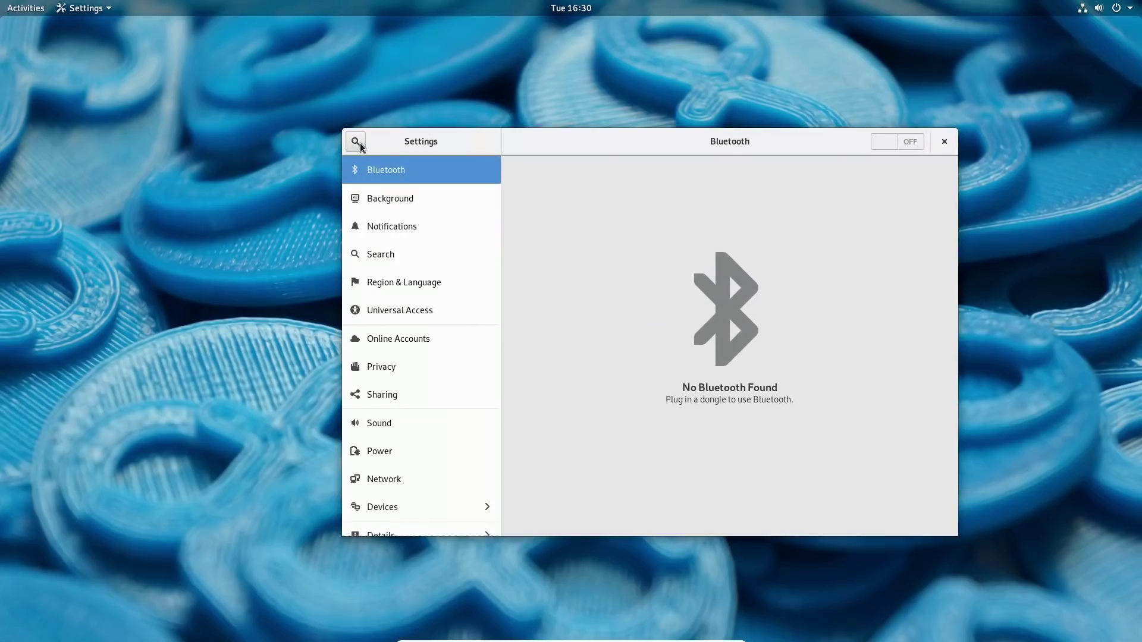
click(943, 143)
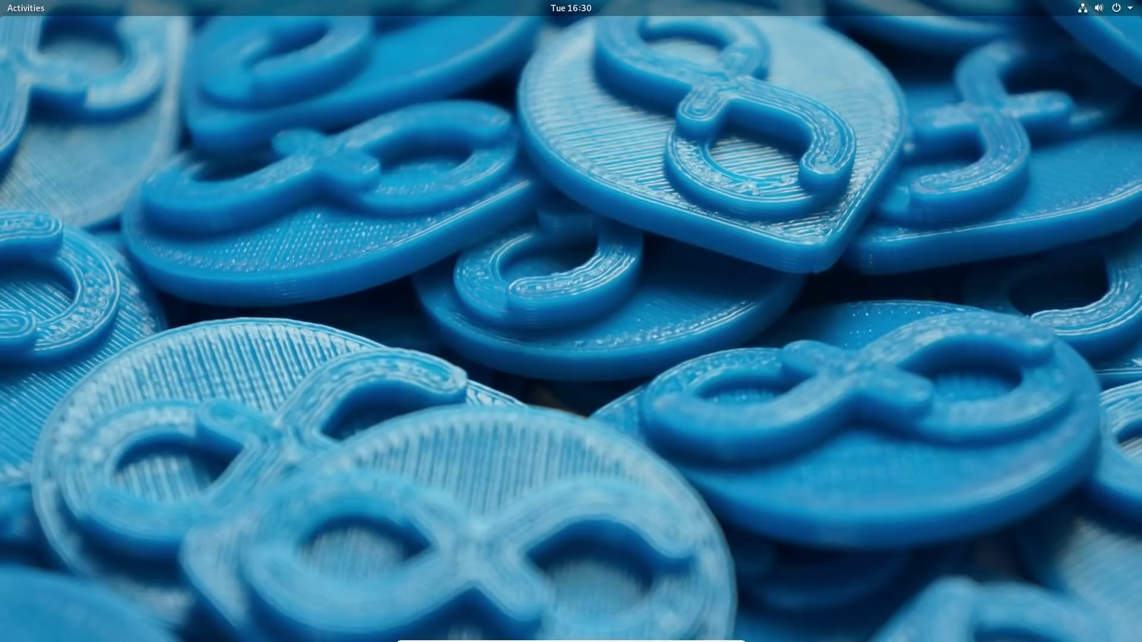
Glance at Display Settings (1920×1080 at 60.00 Hz) from the desktop menu, then open Activities.
right_click(418, 248)
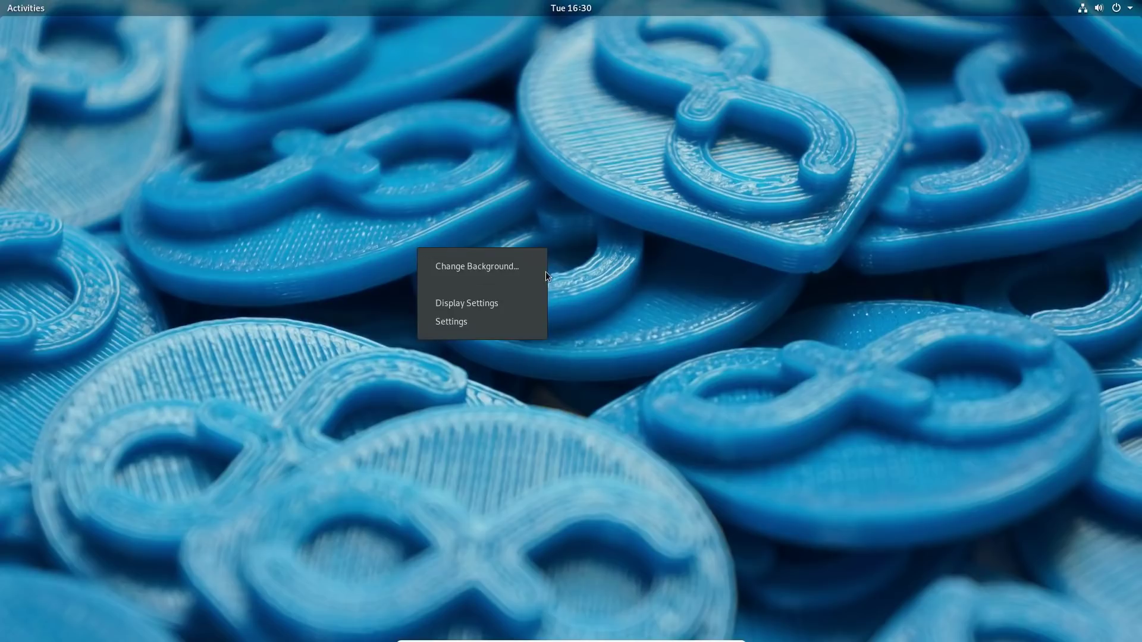
click(534, 304)
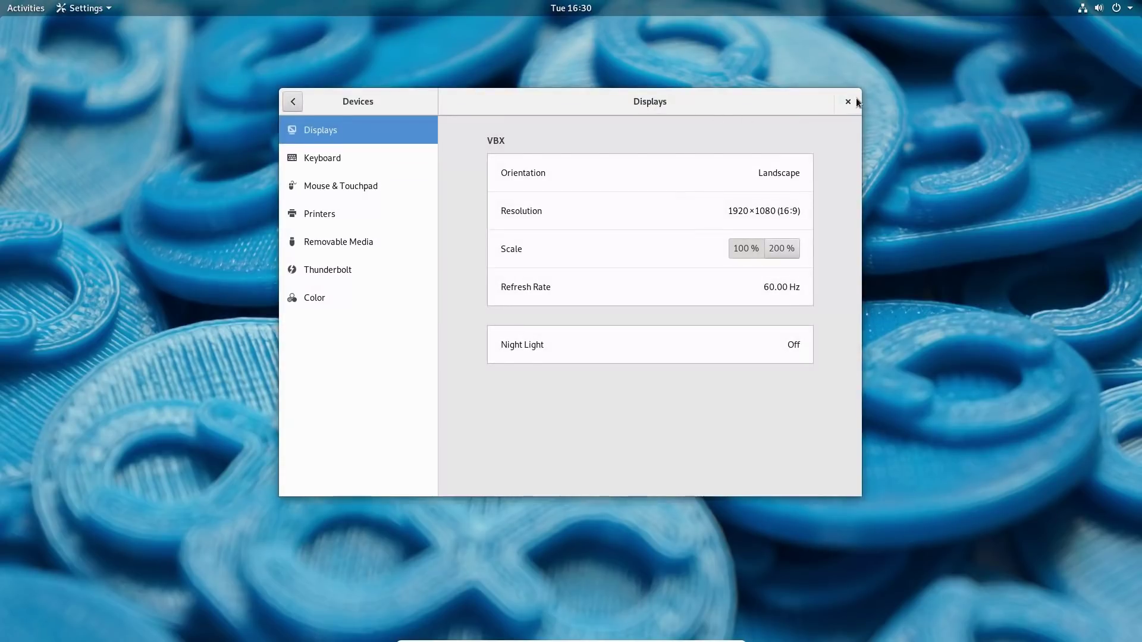
click(848, 101)
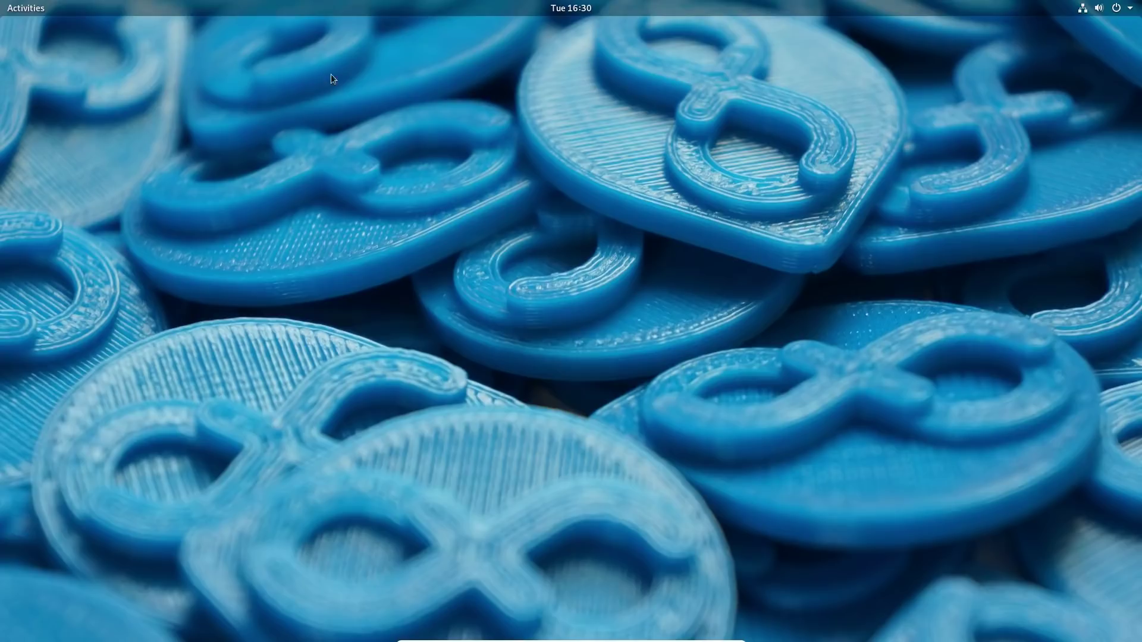
click(27, 8)
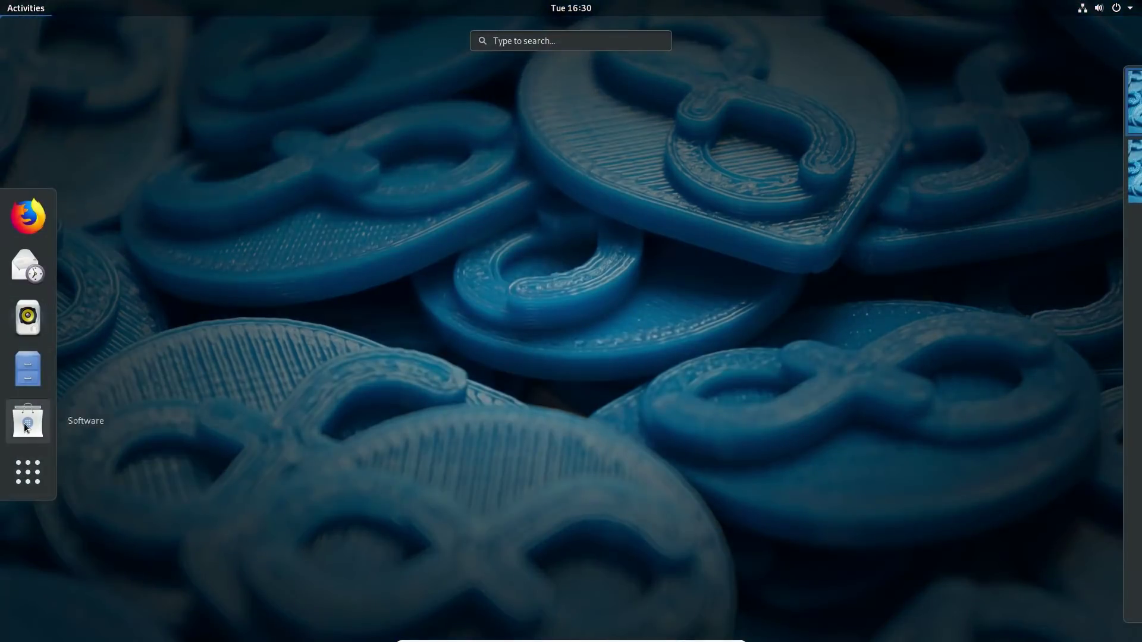
In GNOME Software, search 'gnome tweak' and install GNOME Tweaks.
click(28, 421)
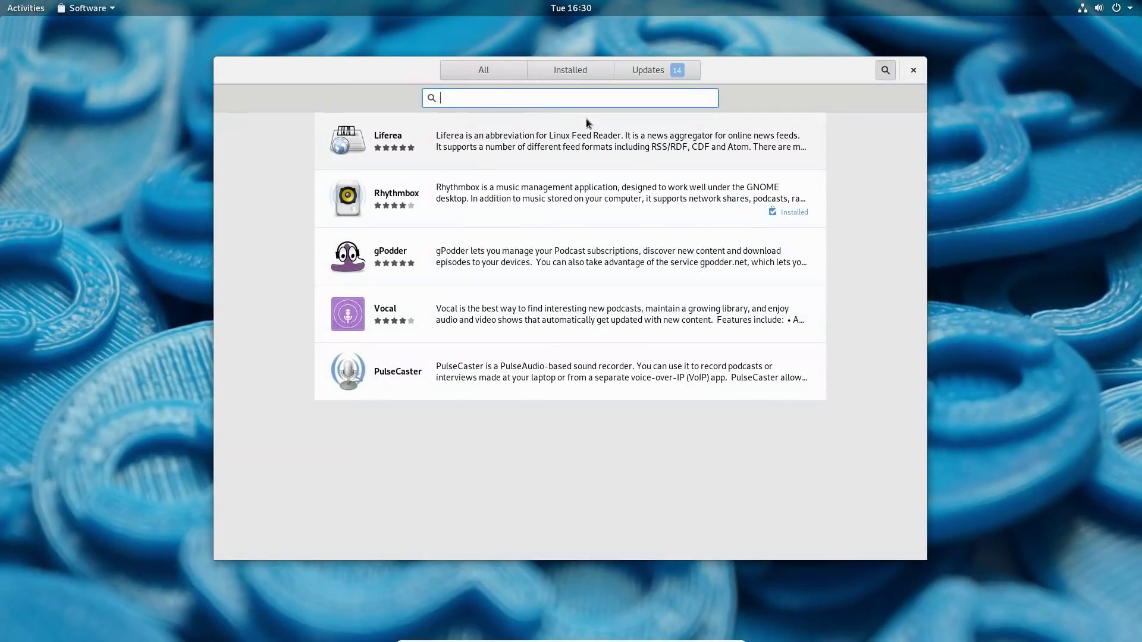
text(gnome tweak)
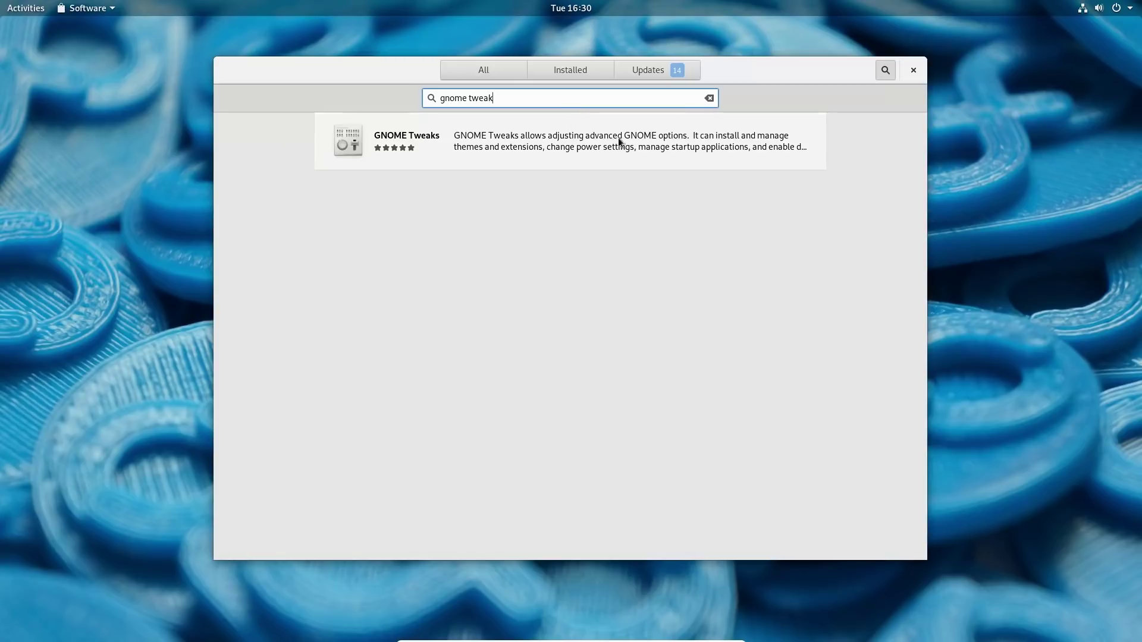
click(623, 148)
key(Return)
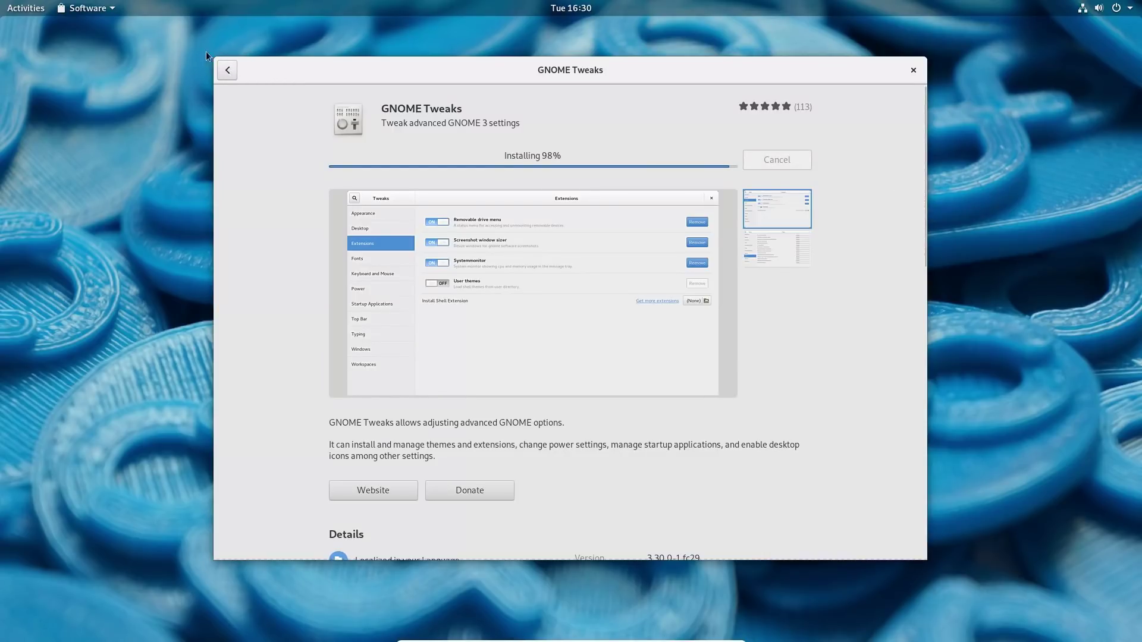
View the Software Repositories list twice from the Software menu, closing it each time.
click(98, 9)
click(129, 45)
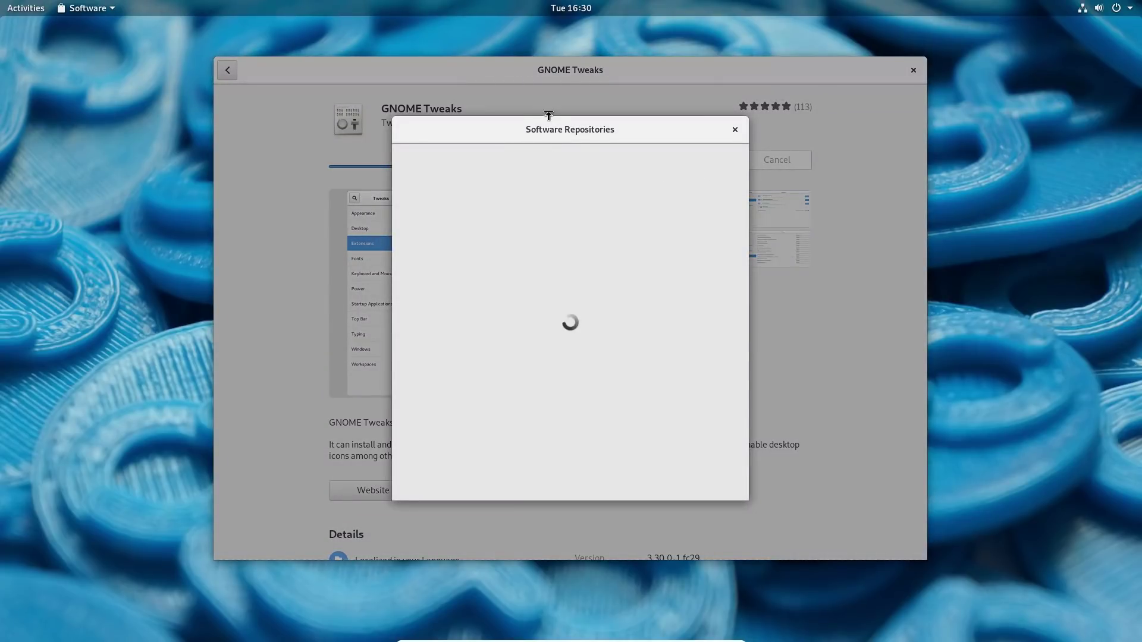
drag(596, 134, 514, 118)
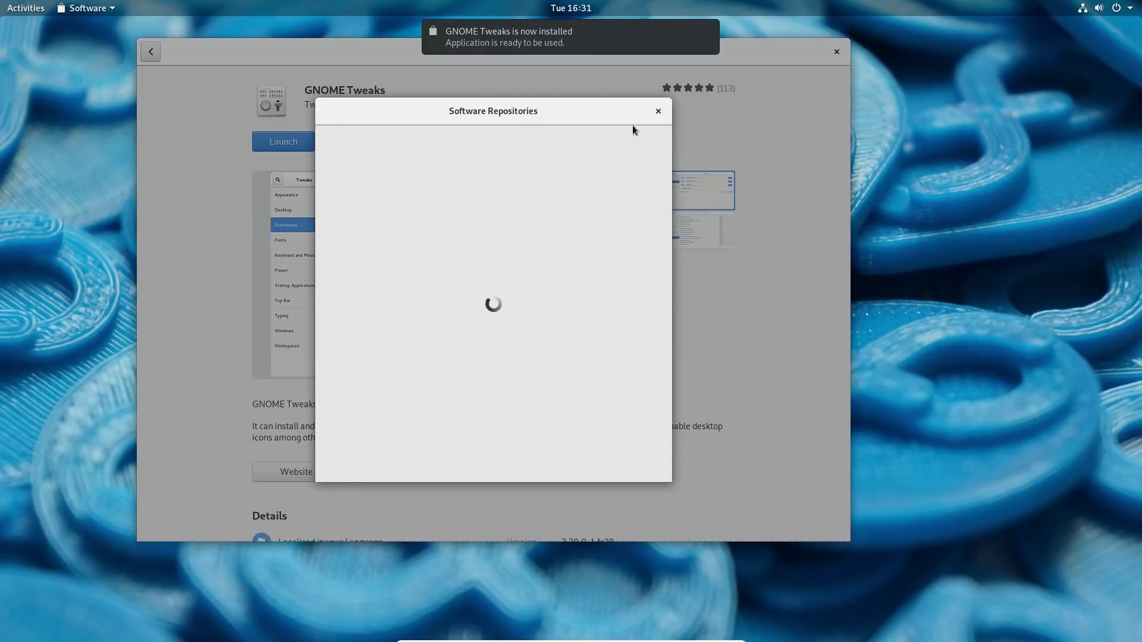
click(658, 110)
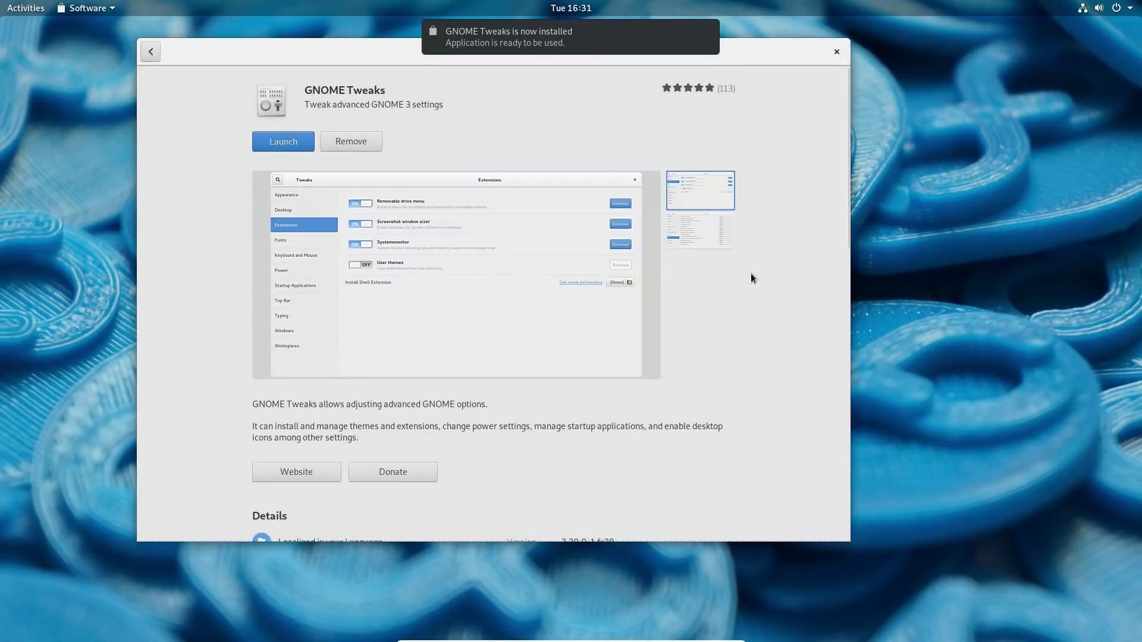
click(110, 9)
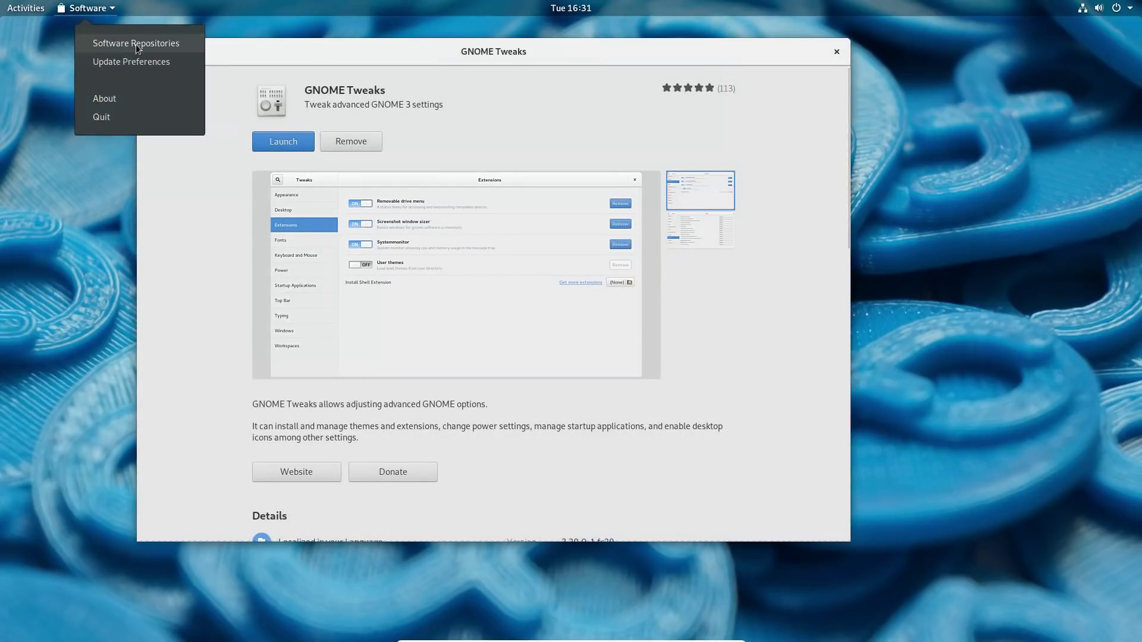
click(138, 42)
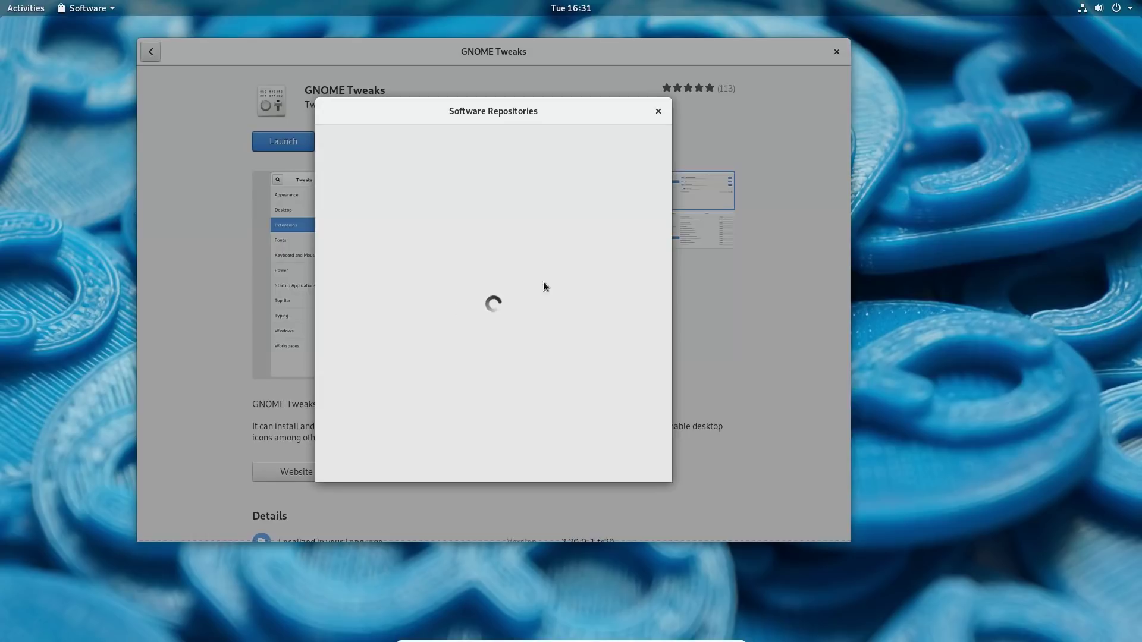
click(658, 112)
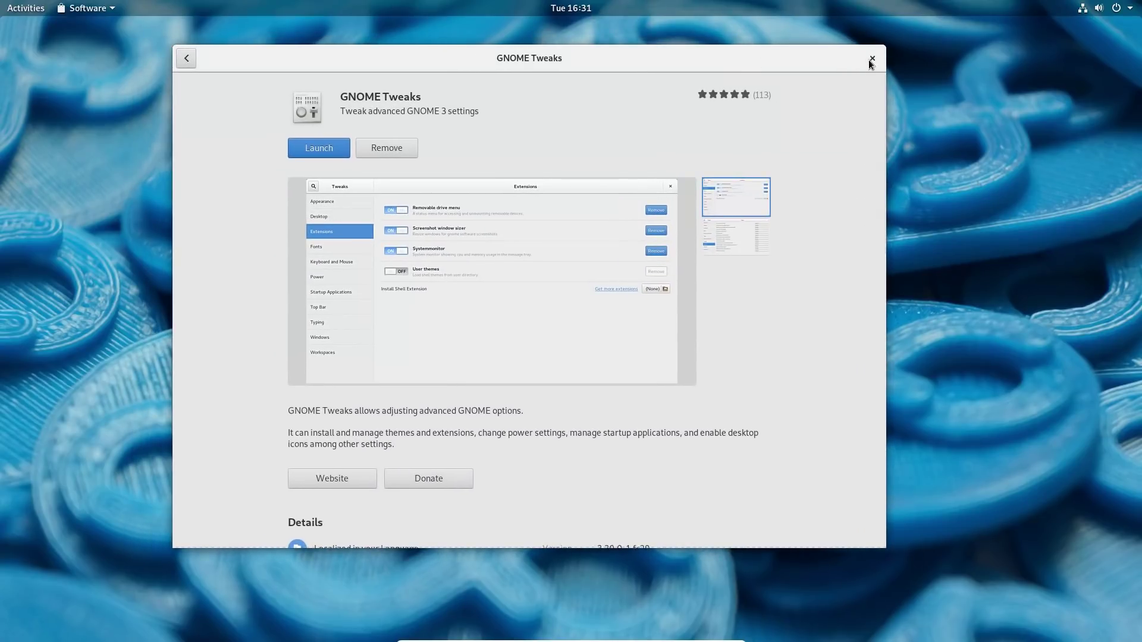
Close GNOME Software and bring up the overview's grid of all applications.
click(872, 58)
mouse_move(1, 1)
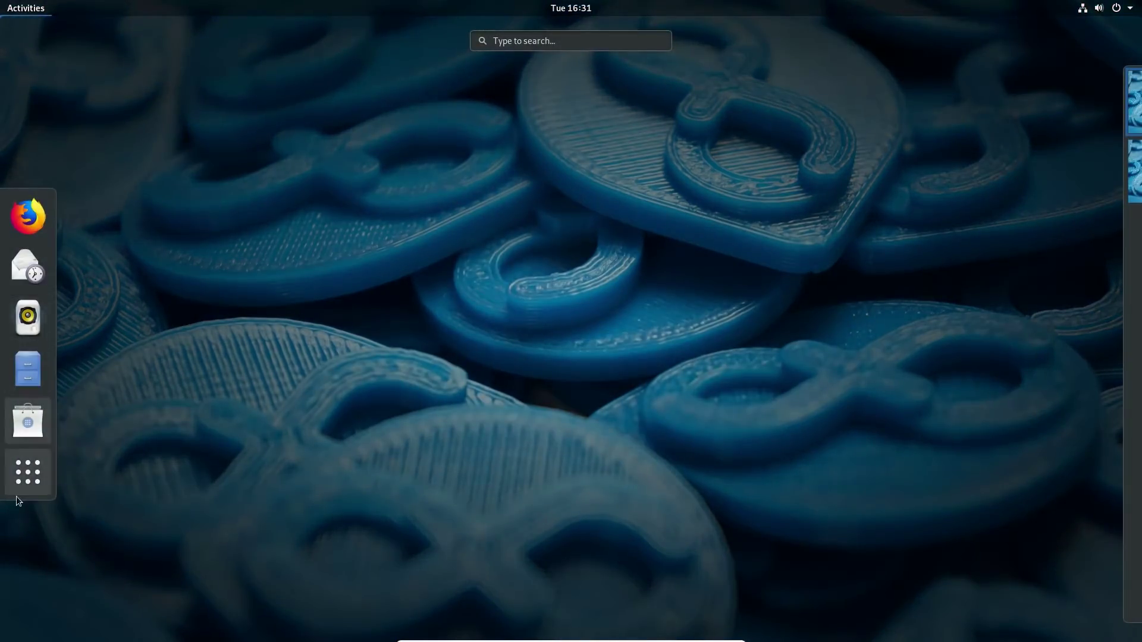
click(17, 497)
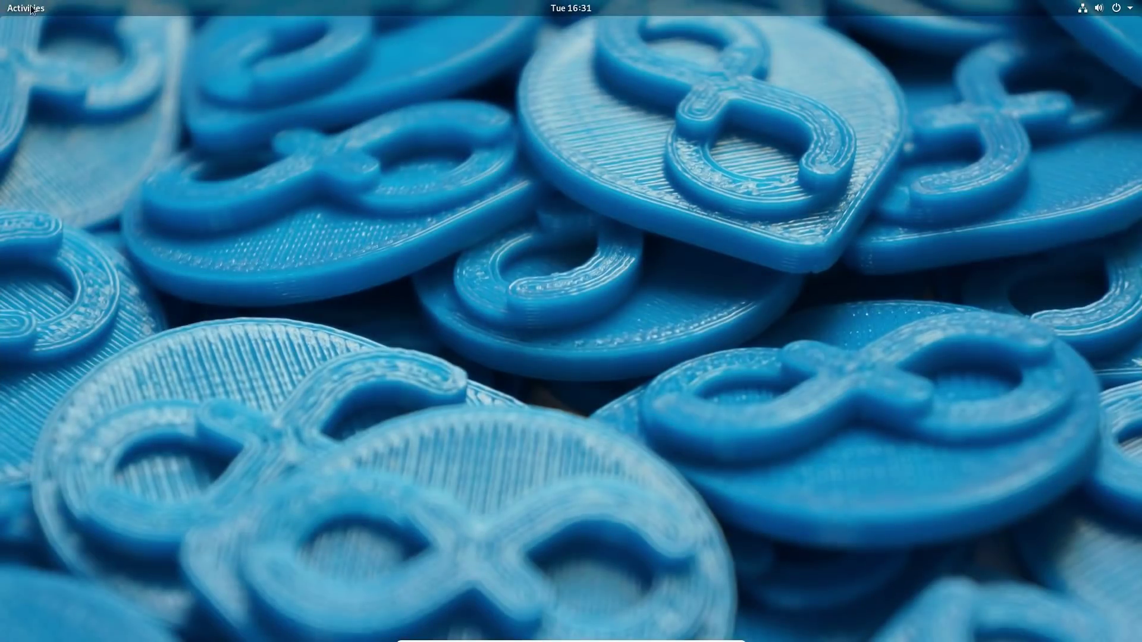
click(27, 9)
click(27, 473)
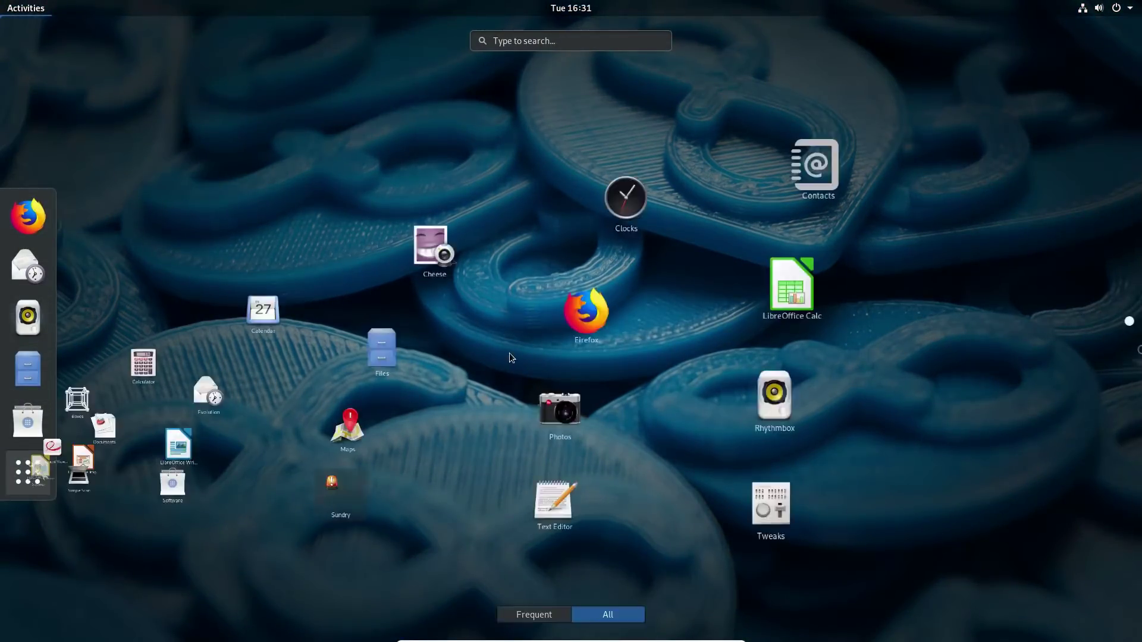
Launch Tweaks from a 'twe' search and centre its window on screen.
text(twe)
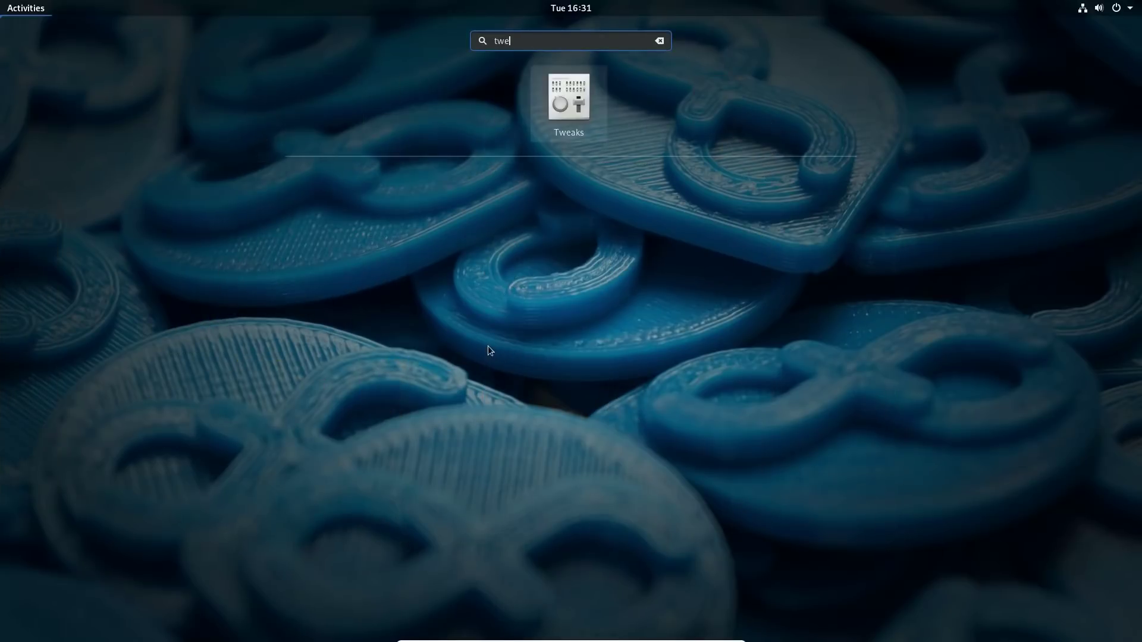
click(559, 95)
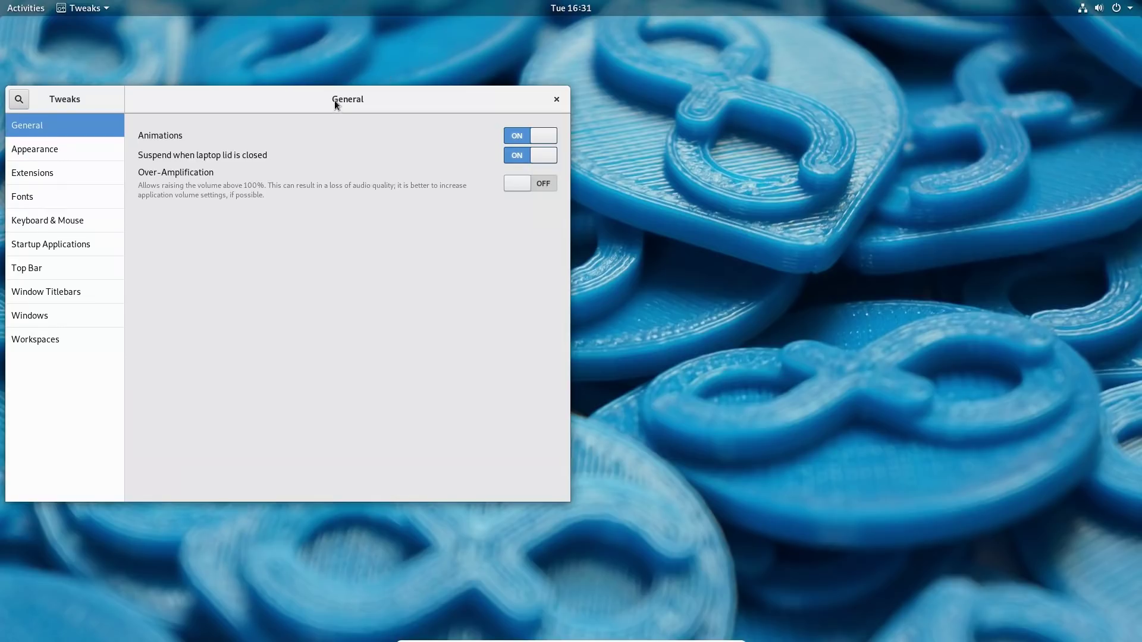
drag(336, 105, 639, 124)
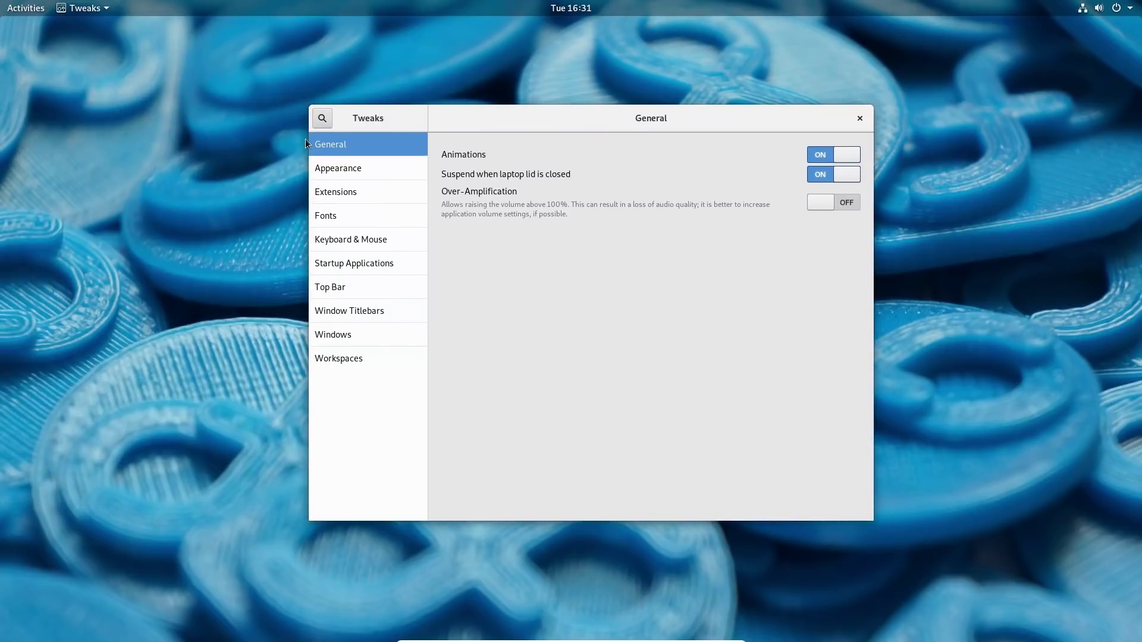
Browse every Tweaks category from Appearance through Workspaces, then return to General.
click(374, 173)
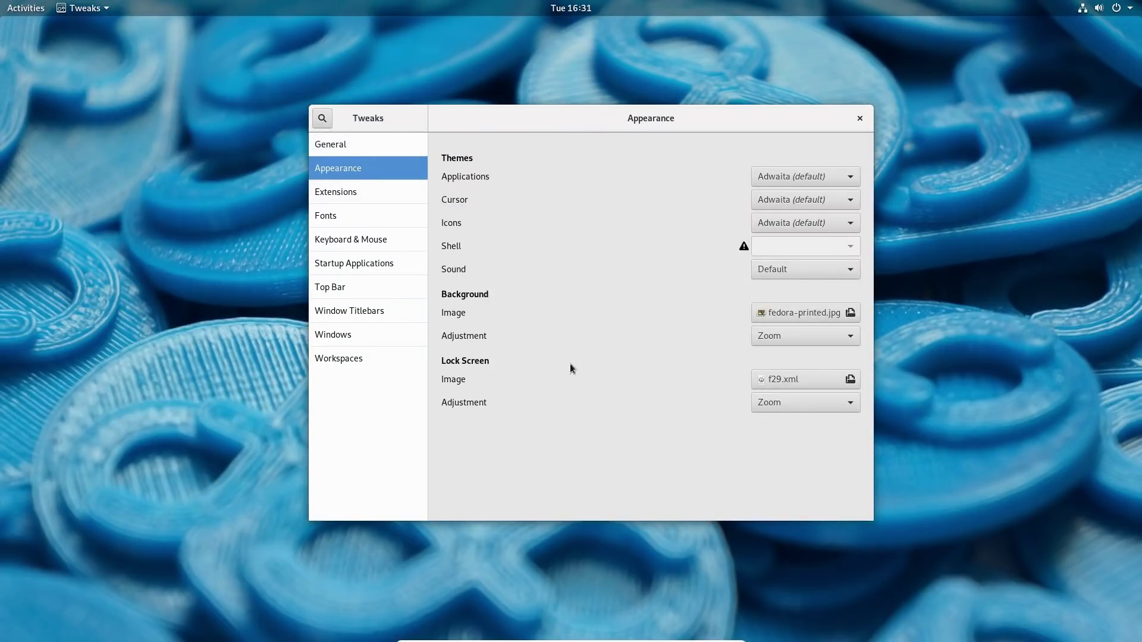
click(367, 191)
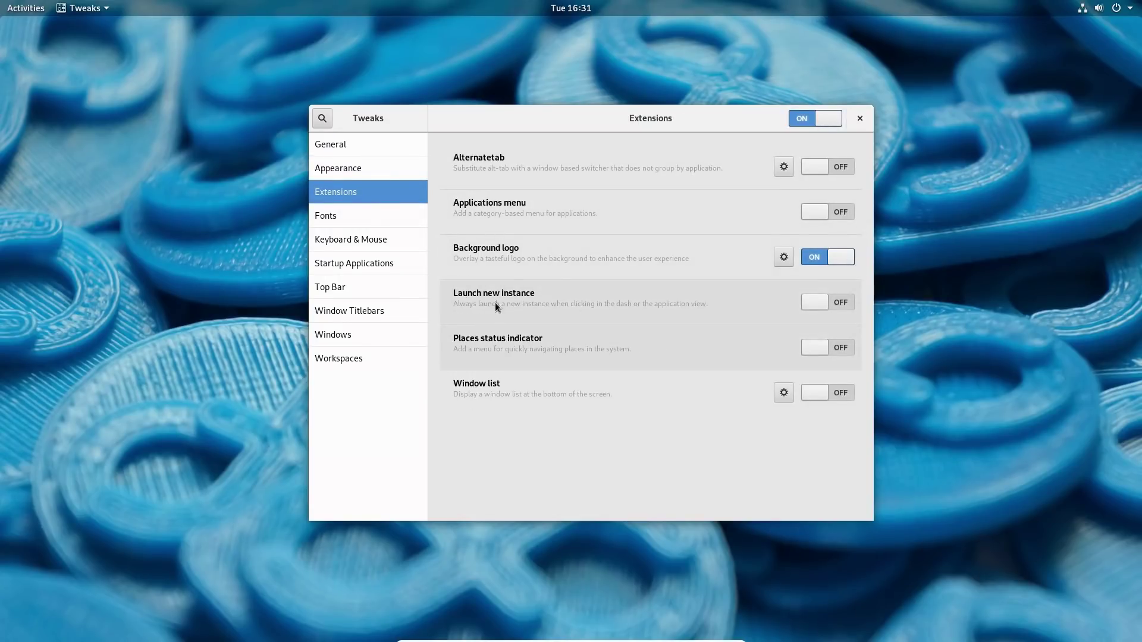
click(376, 218)
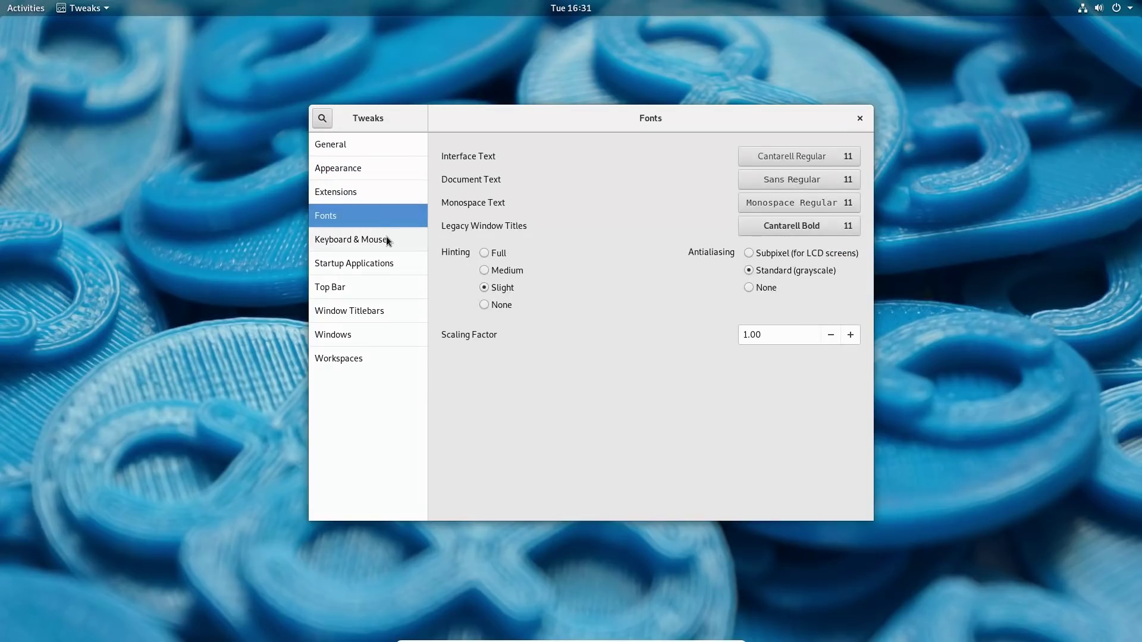
click(387, 239)
click(376, 263)
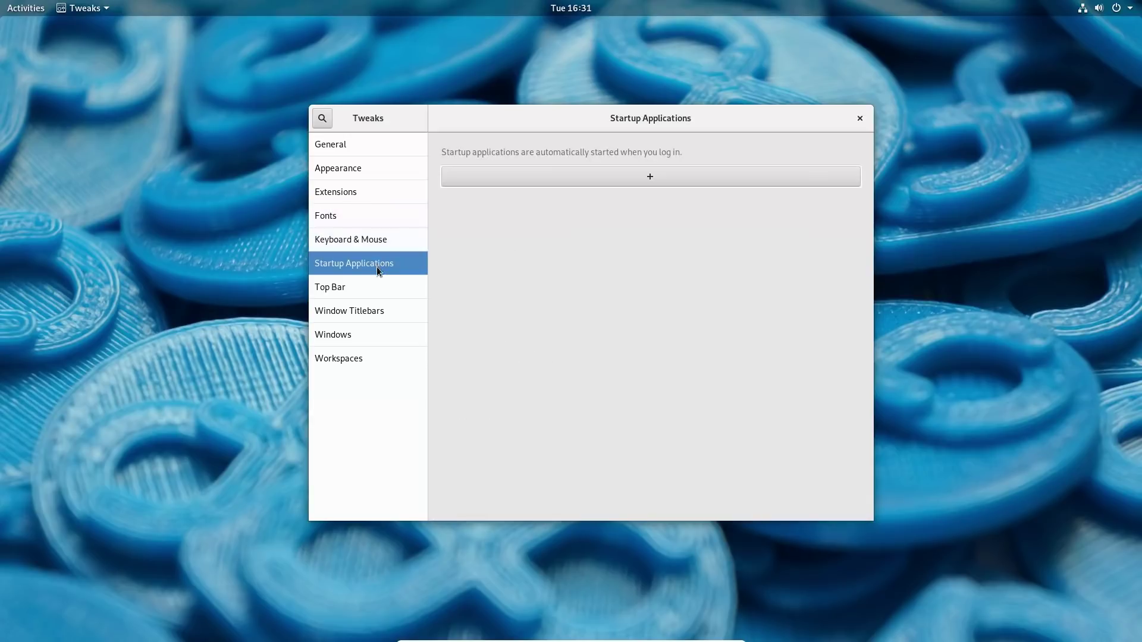
click(380, 287)
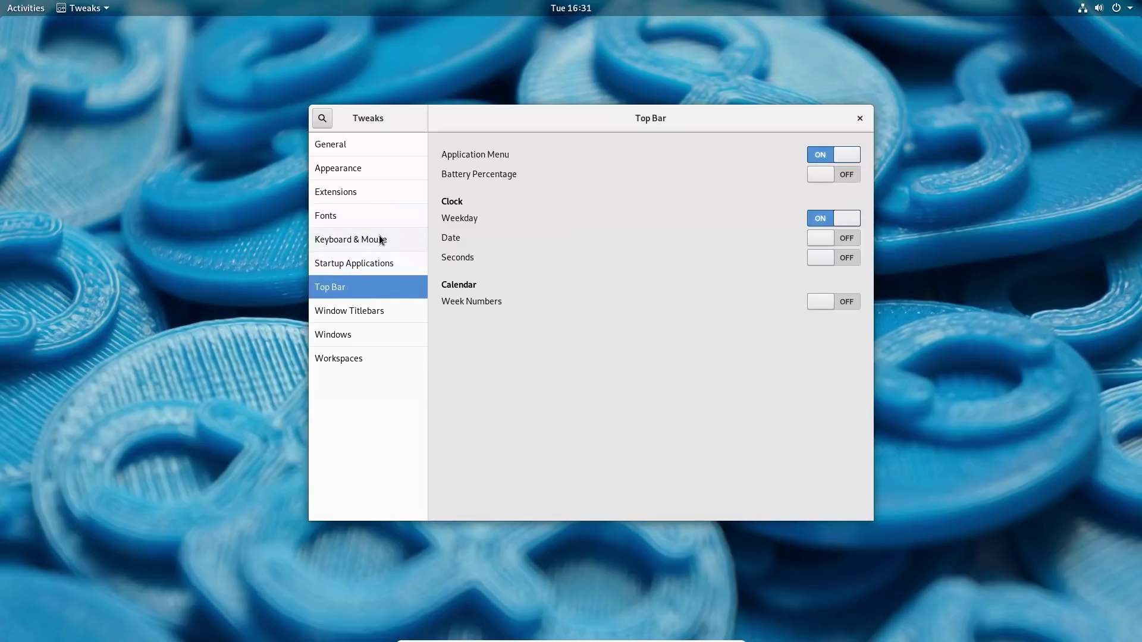
click(373, 311)
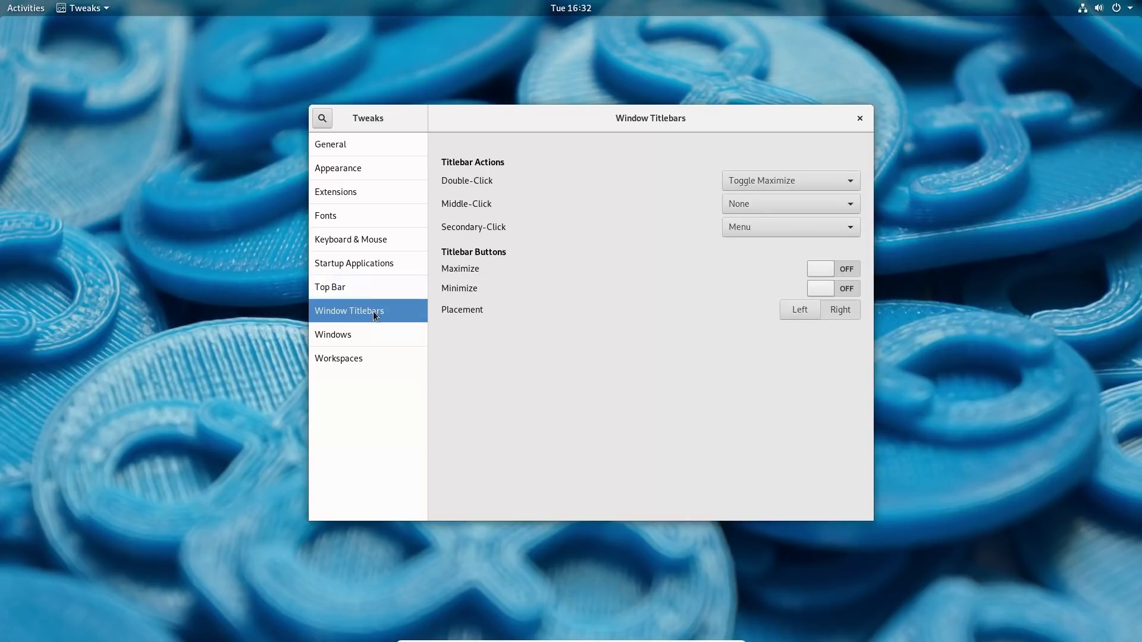
click(373, 338)
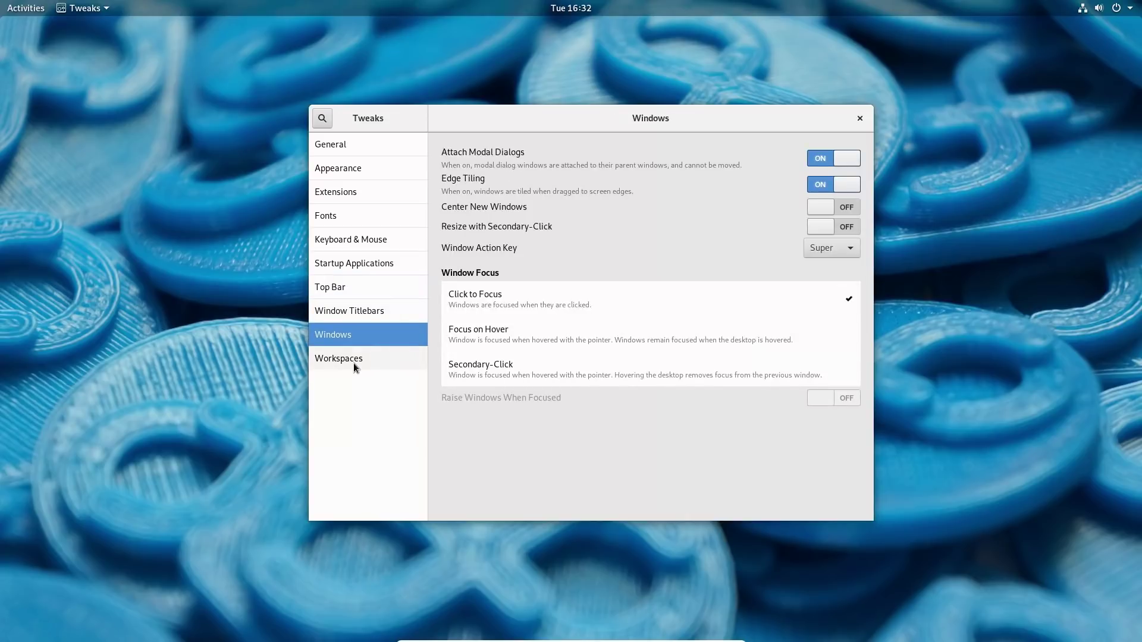
click(354, 359)
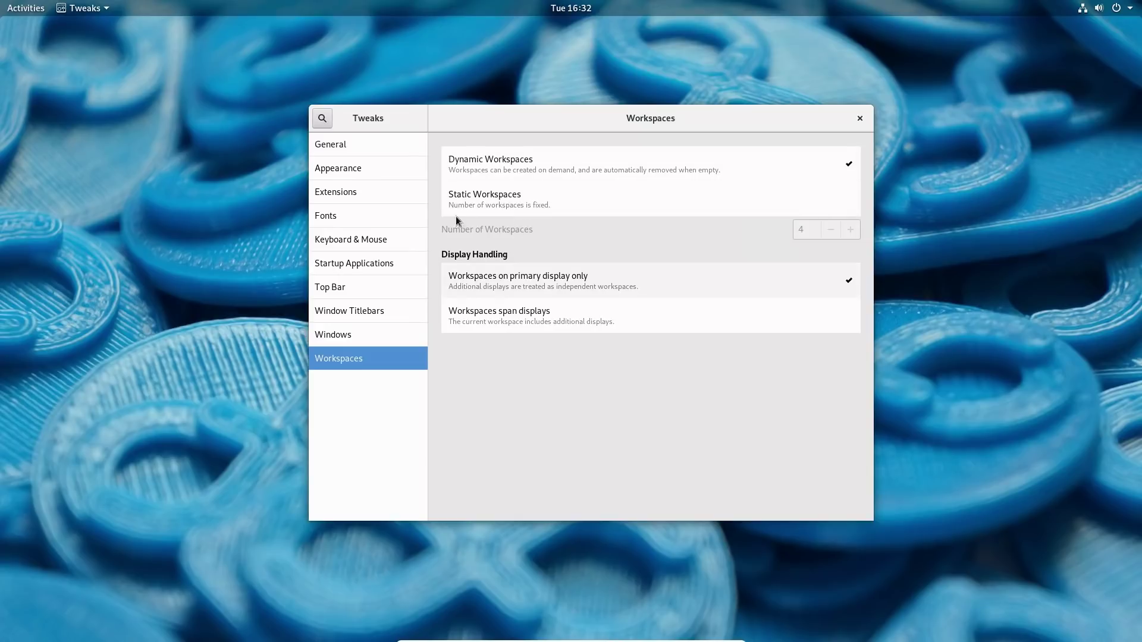
click(369, 145)
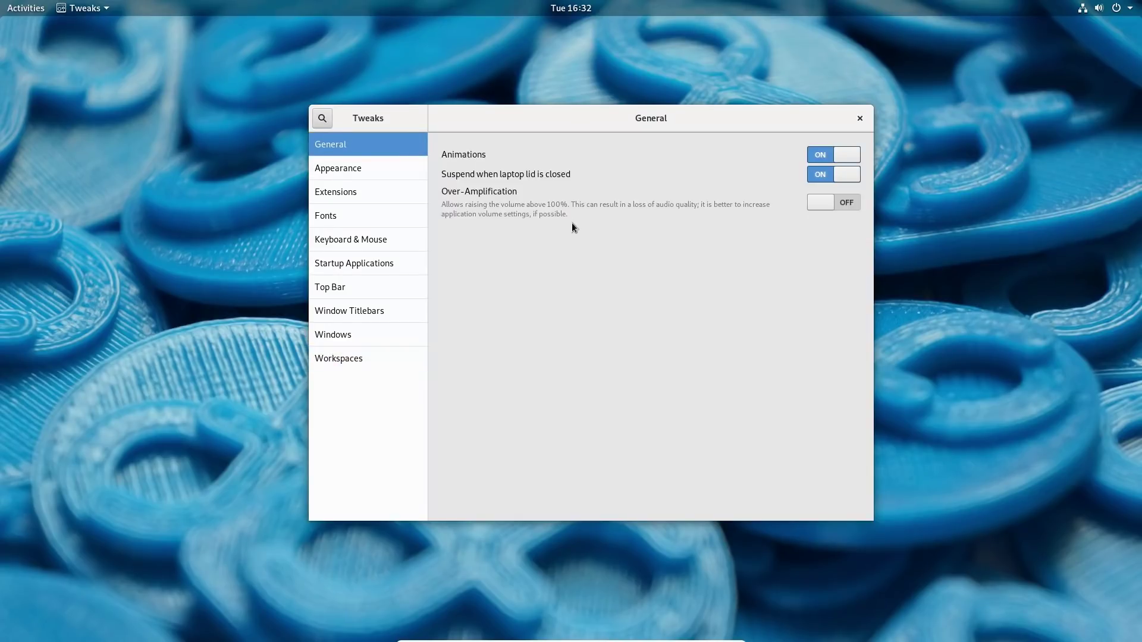
Revisit Extensions, Appearance, Fonts, Keyboard & Mouse and Startup Applications pages, then close Tweaks.
click(391, 184)
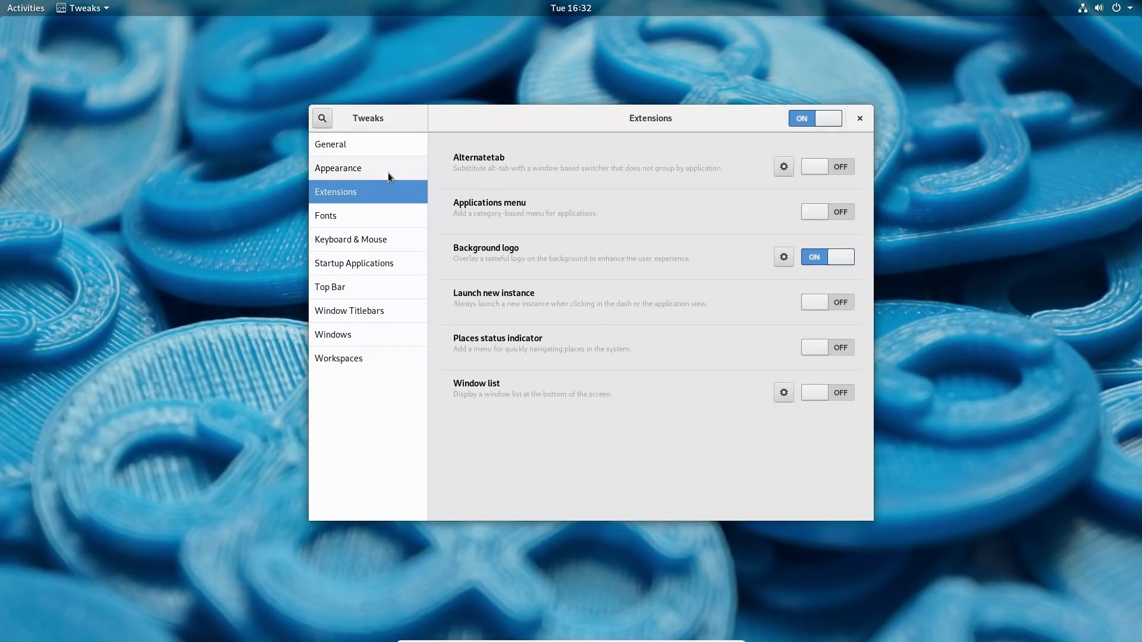
click(391, 172)
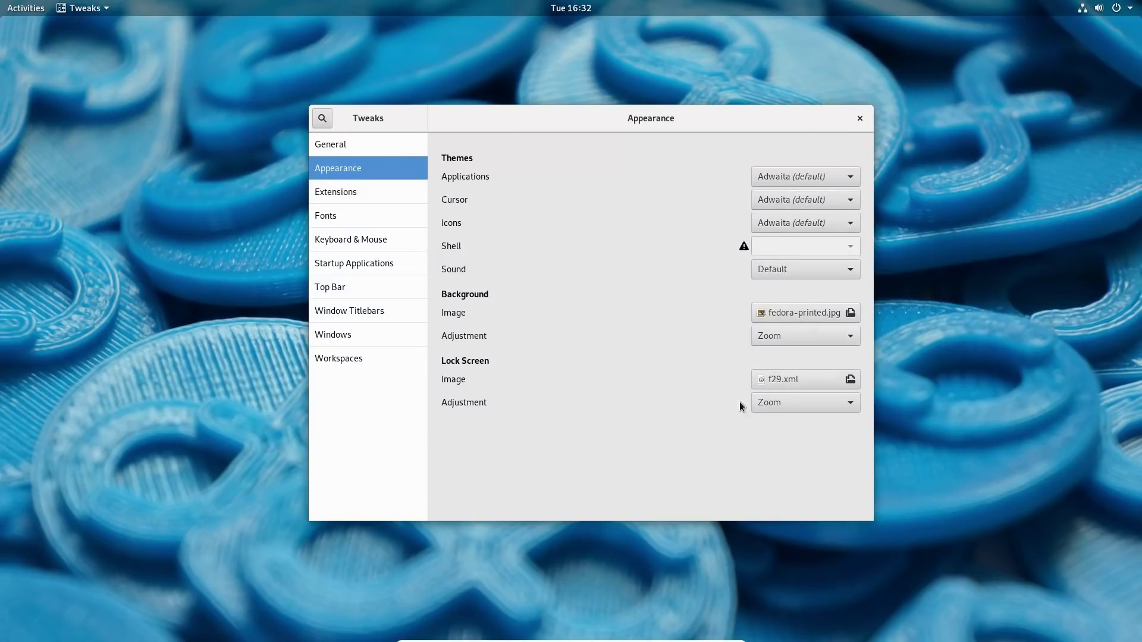
click(348, 198)
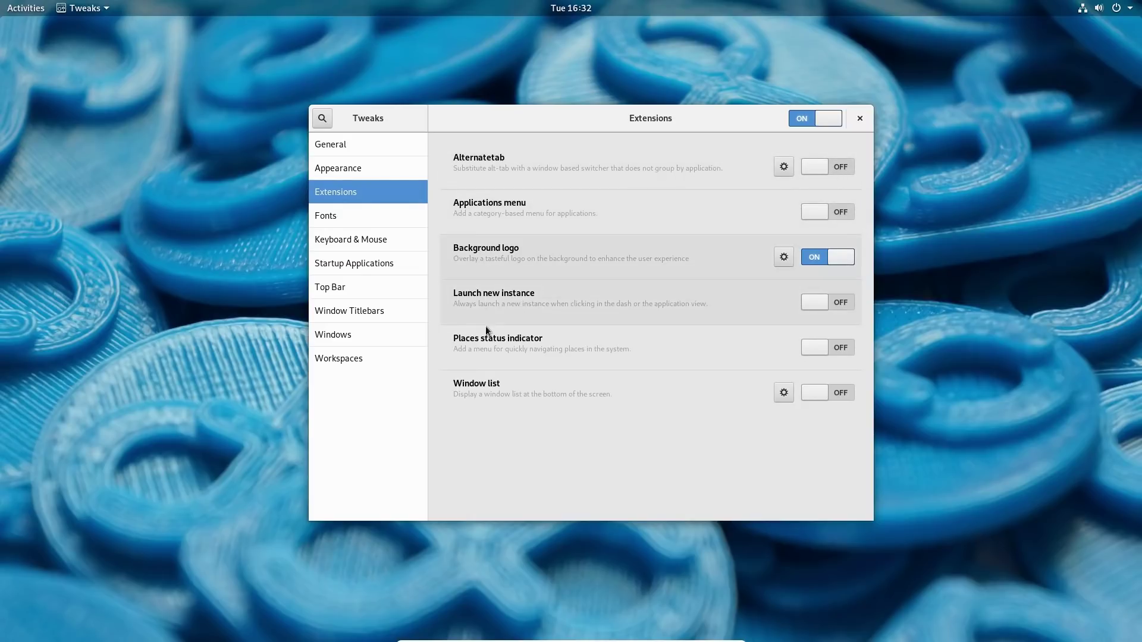
click(358, 219)
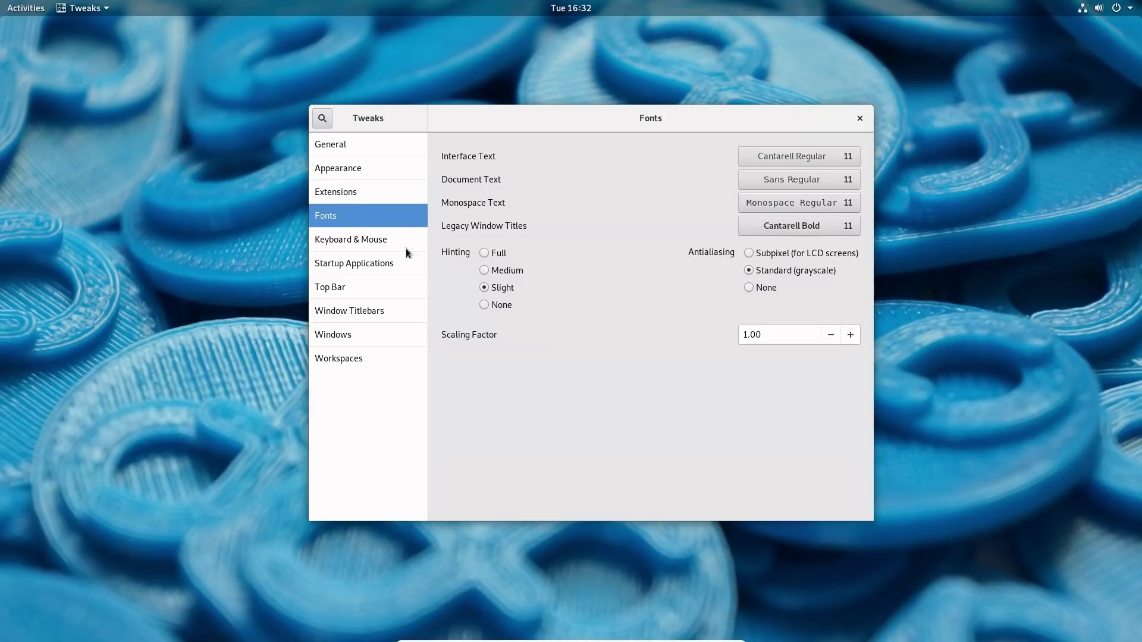
click(340, 238)
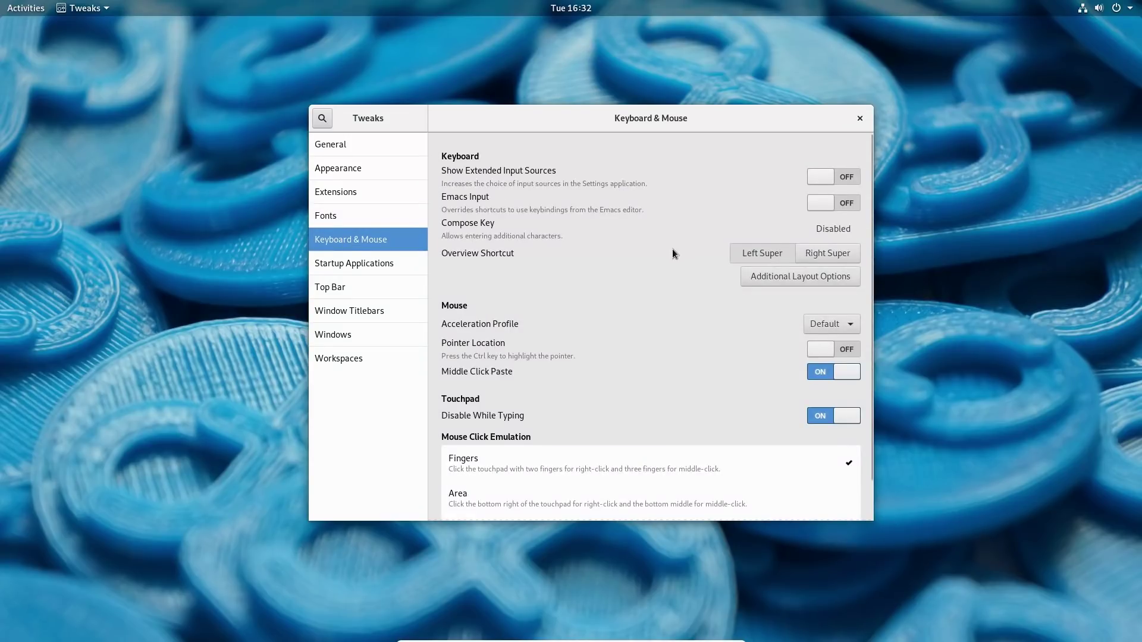
scroll(626, 276, down, 1)
scroll(626, 276, up, 1)
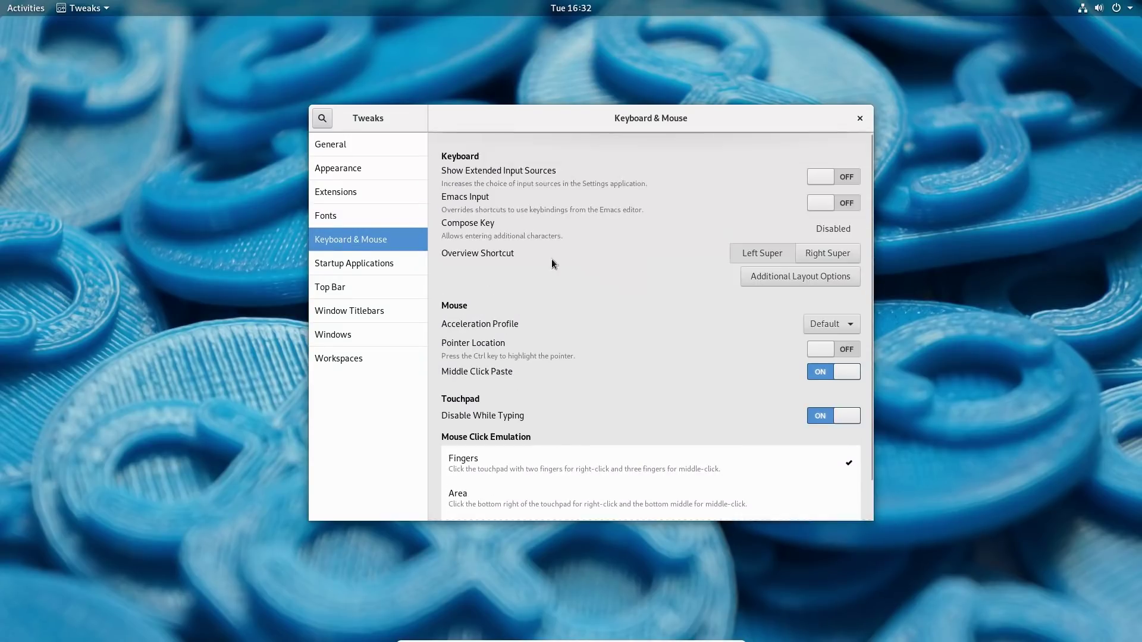
click(364, 267)
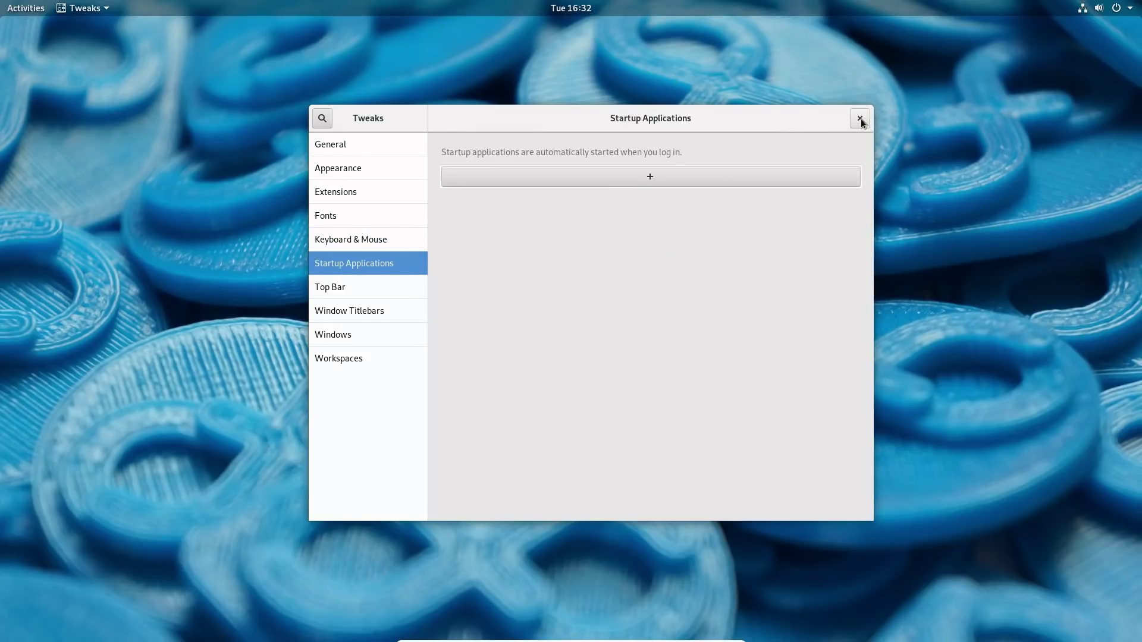
click(861, 119)
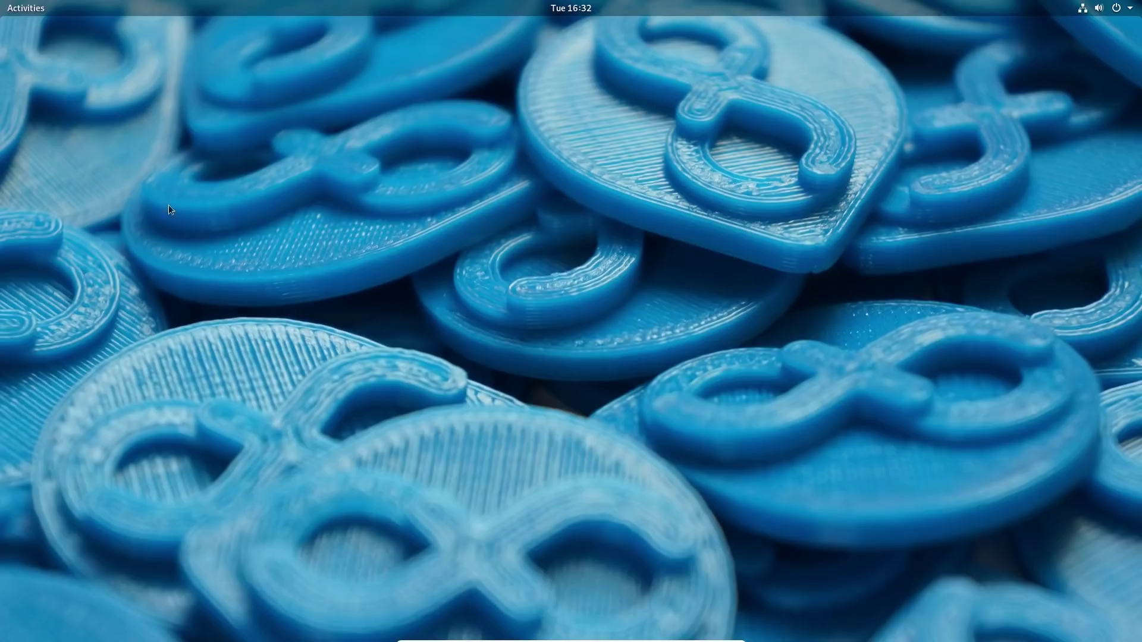
Open Activities, scroll to the app grid's second page, and launch Weather.
click(23, 8)
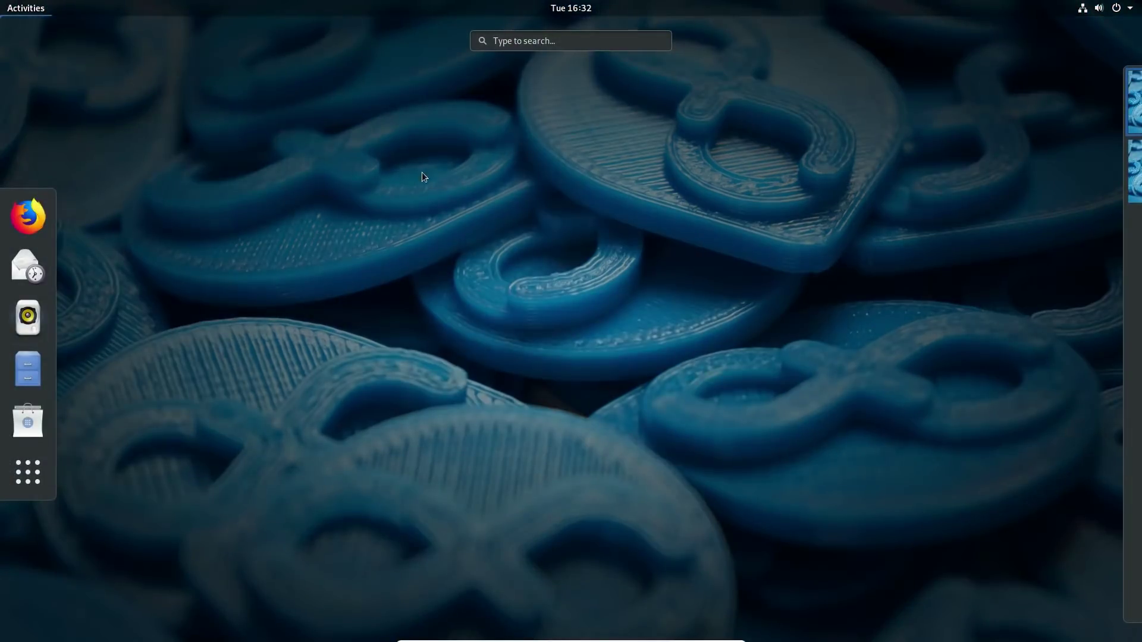
click(462, 204)
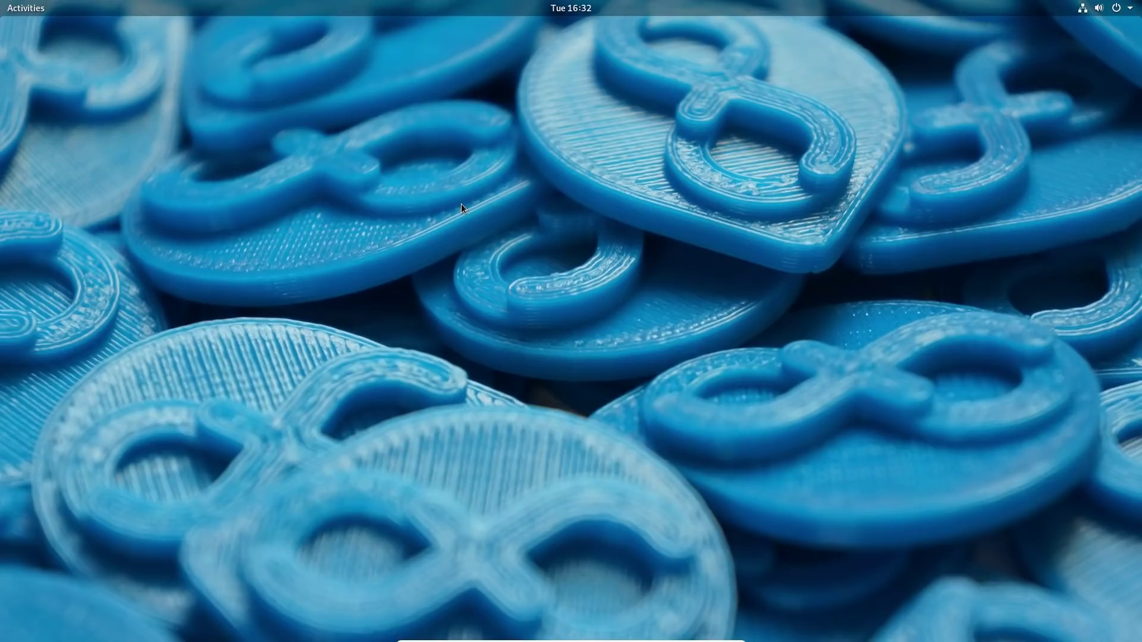
click(43, 6)
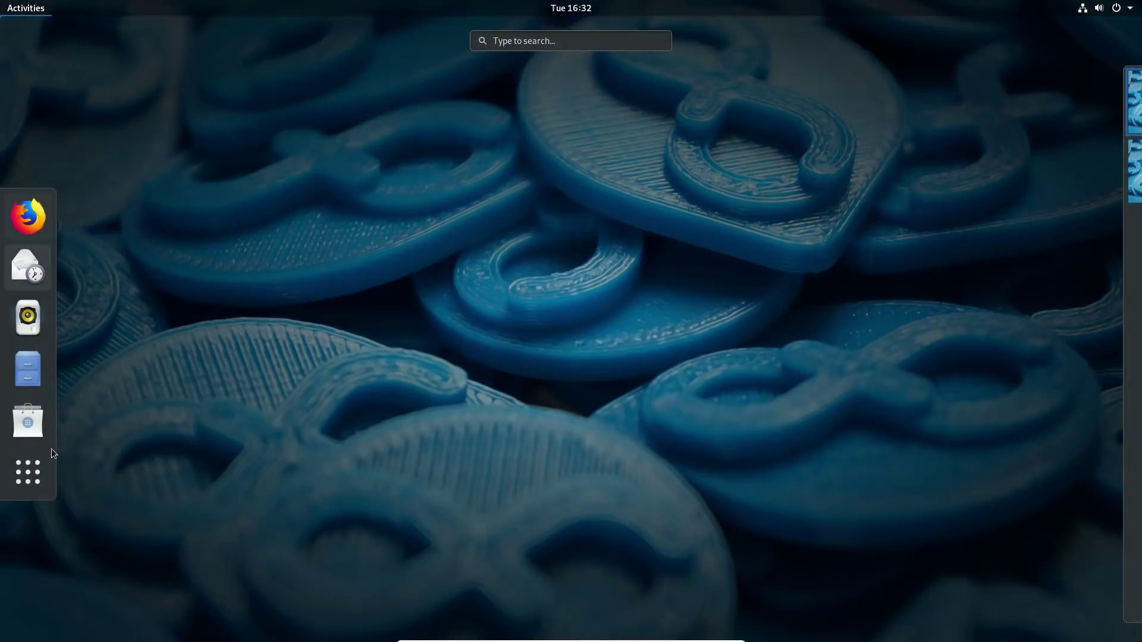
click(34, 468)
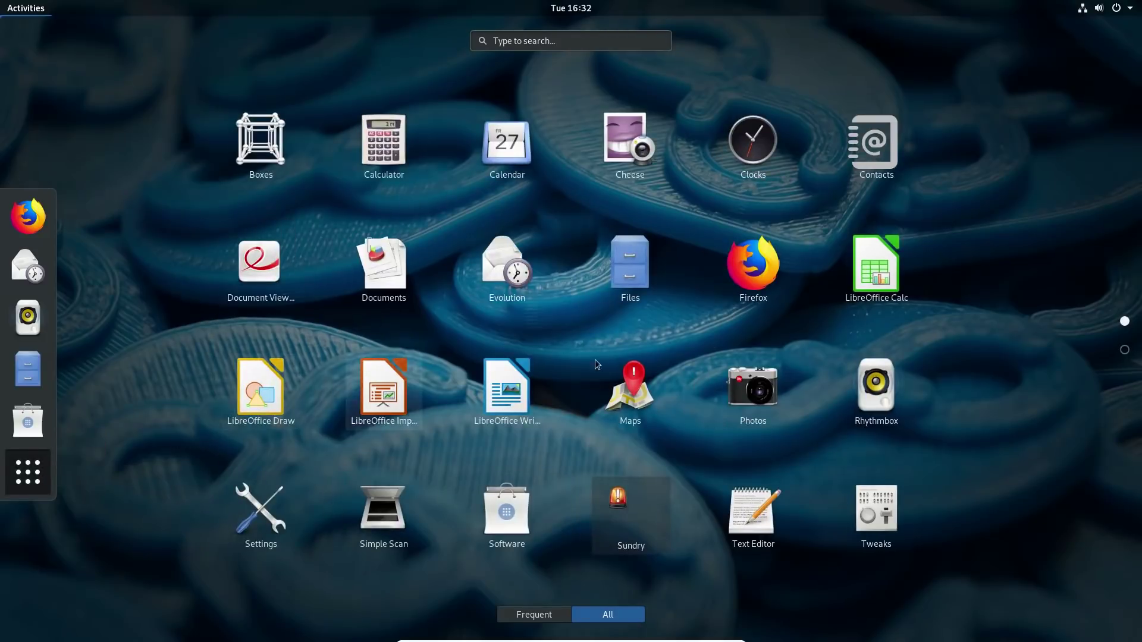
scroll(612, 337, down, 1)
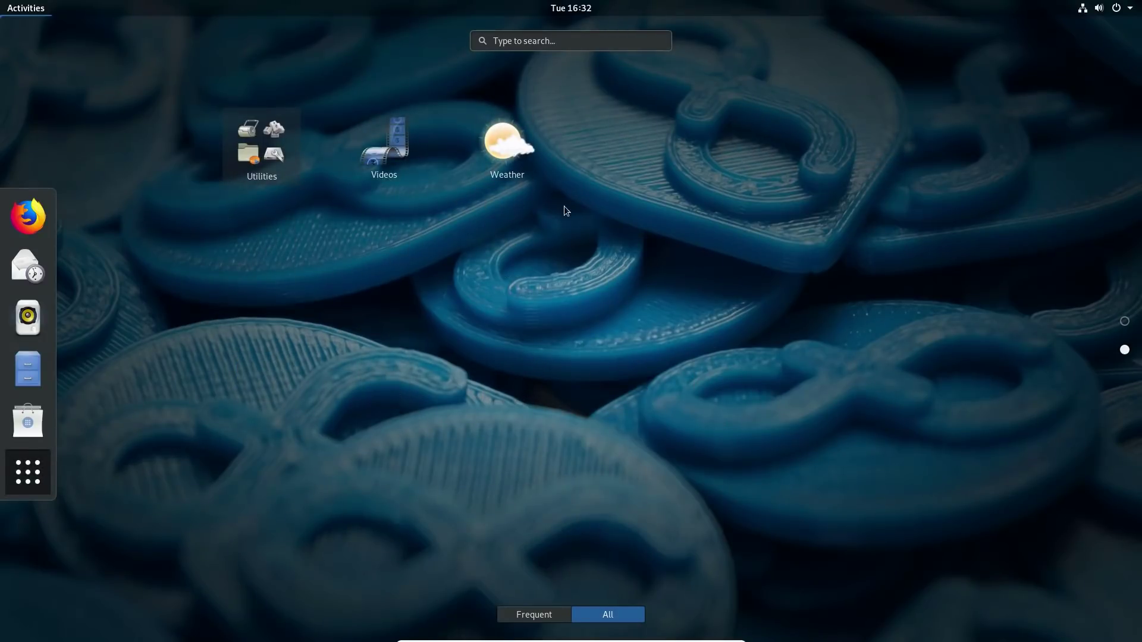
click(509, 150)
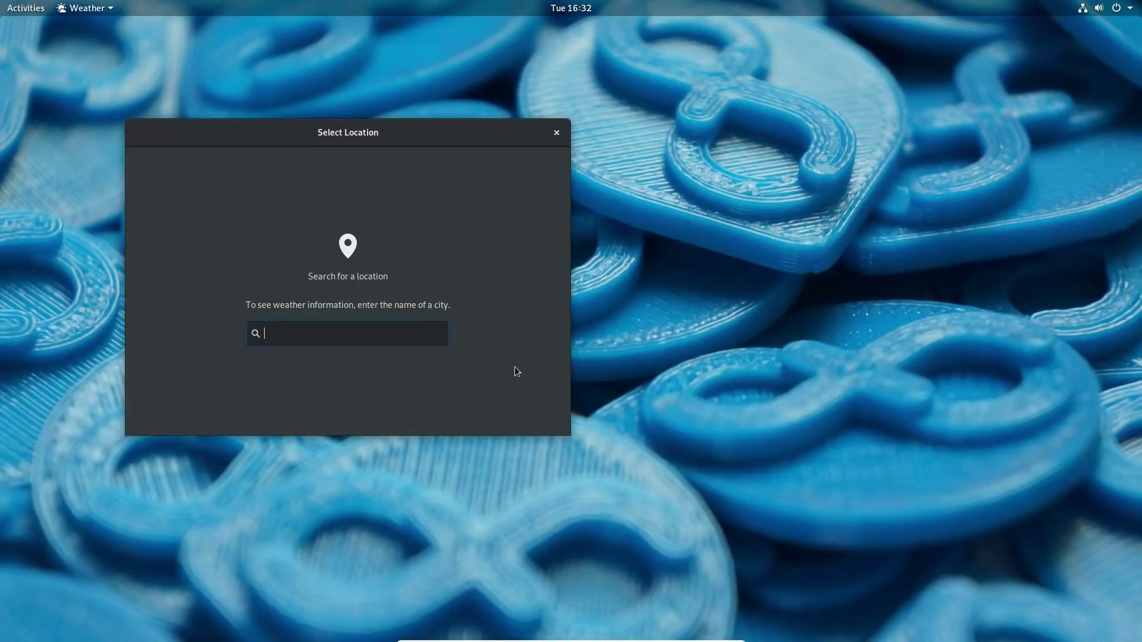
Set Weather's location to State College, Pennsylvania, view its 66 °F overcast forecast, then close it.
text(state college)
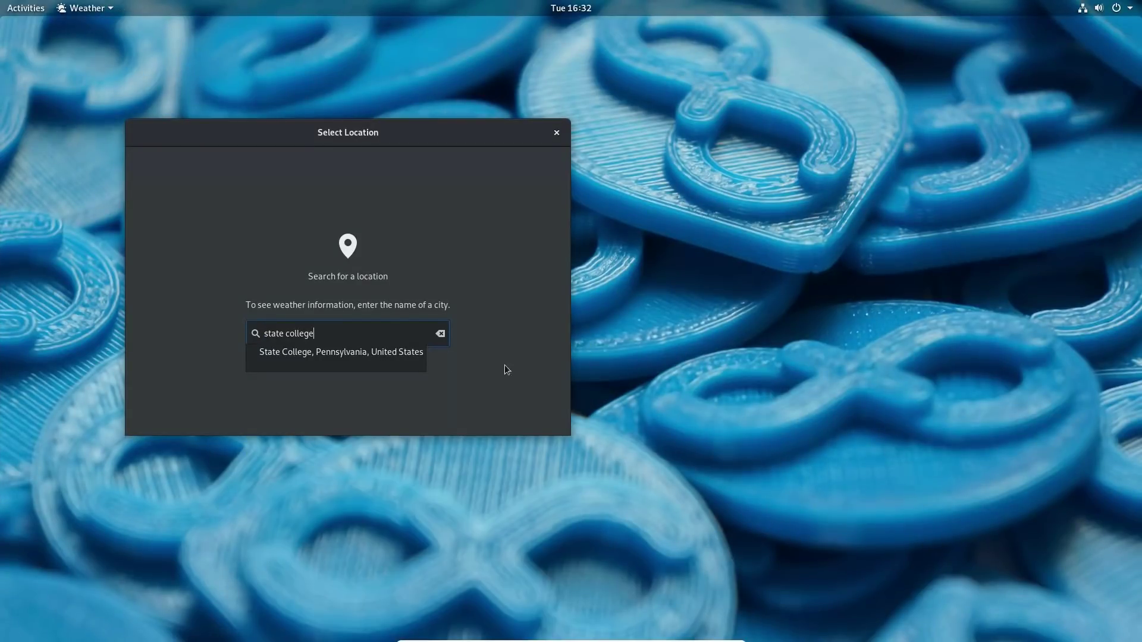
click(359, 353)
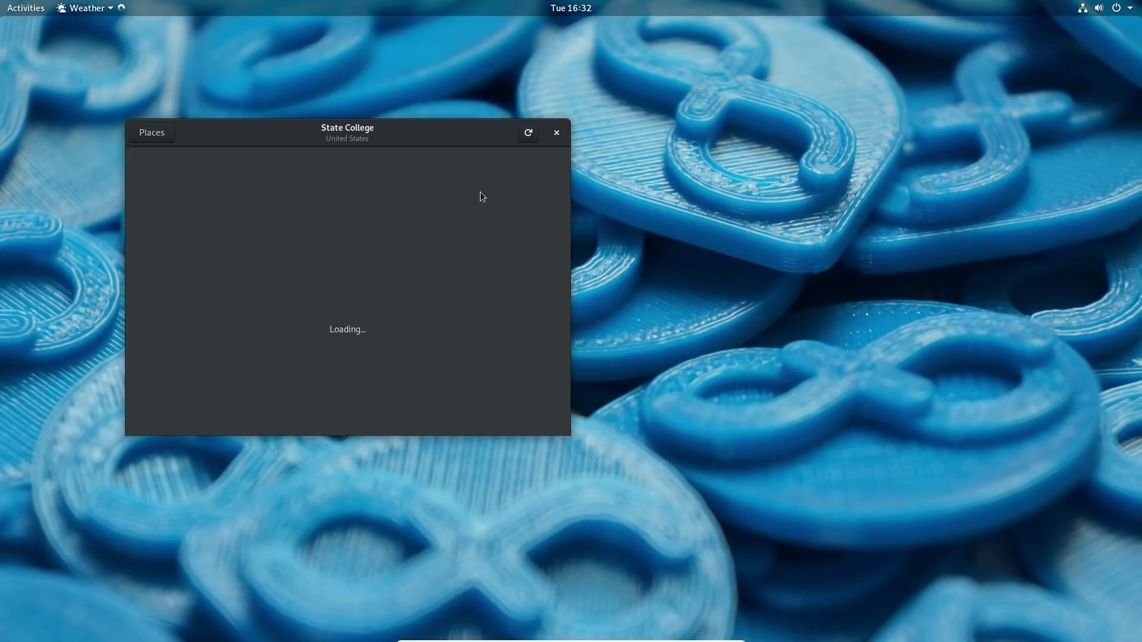
drag(649, 139, 497, 147)
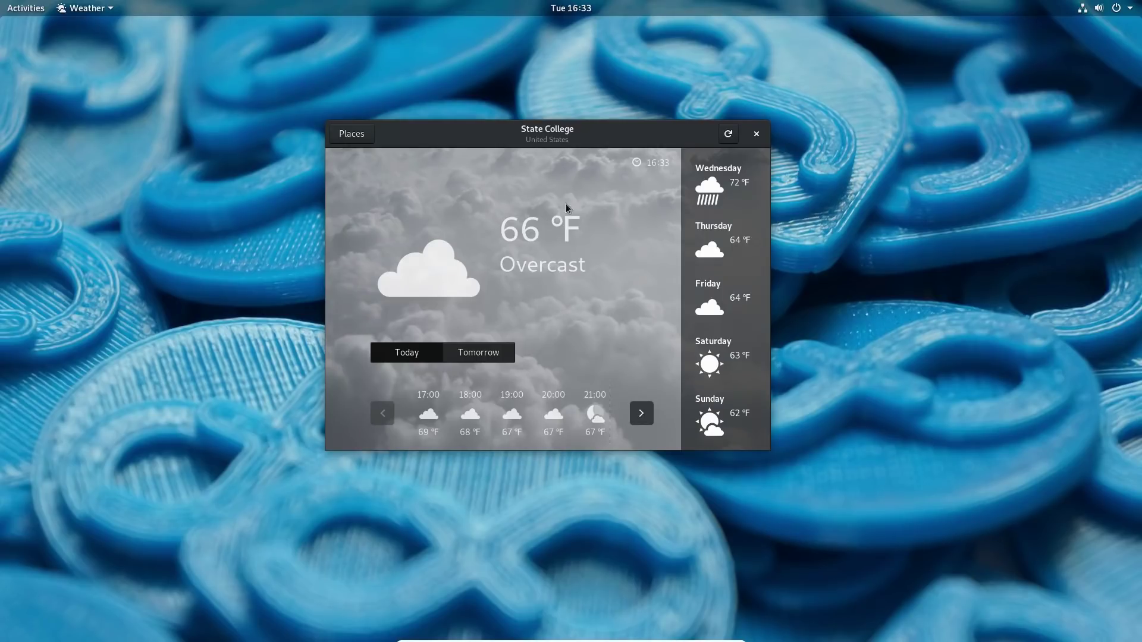
click(757, 135)
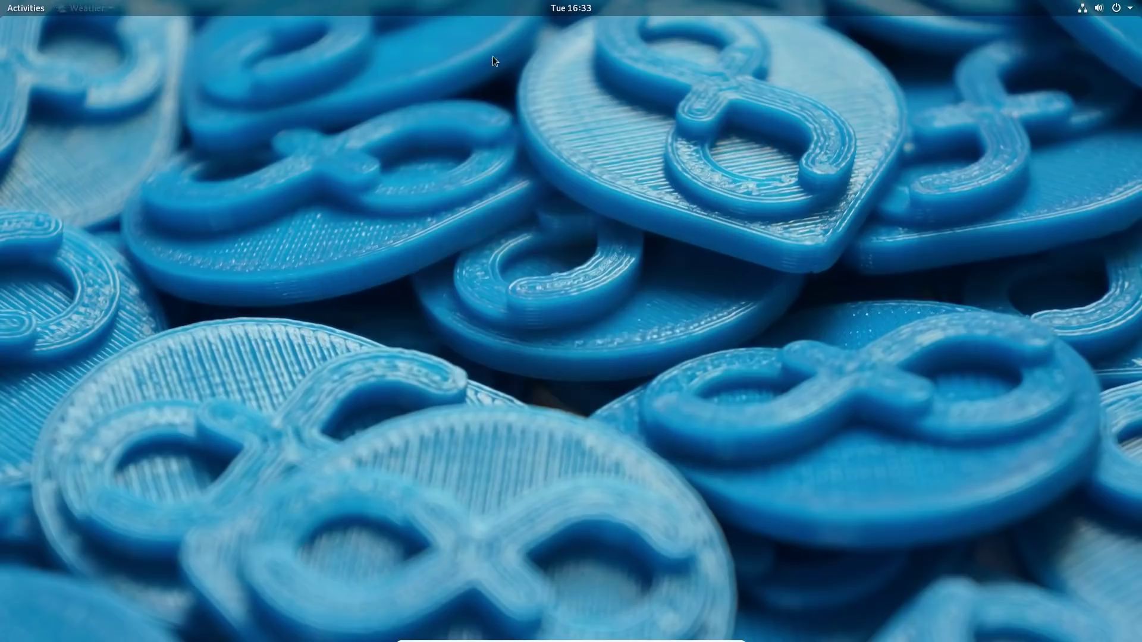
Open Files on the Home folder, narrow its window and scroll through the contents.
click(34, 10)
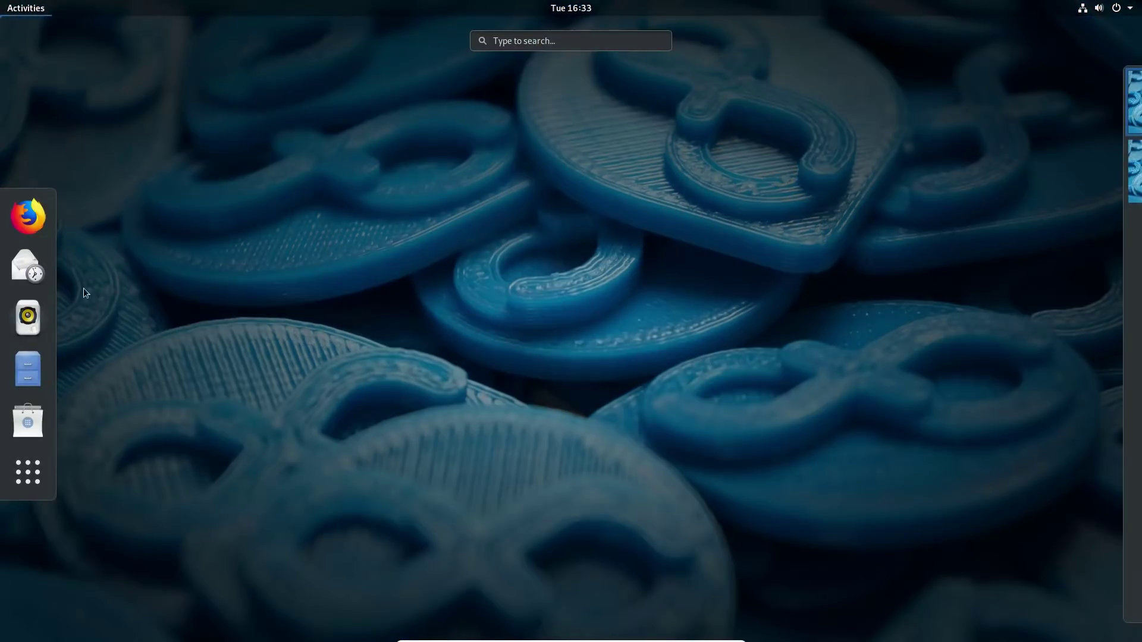
click(34, 382)
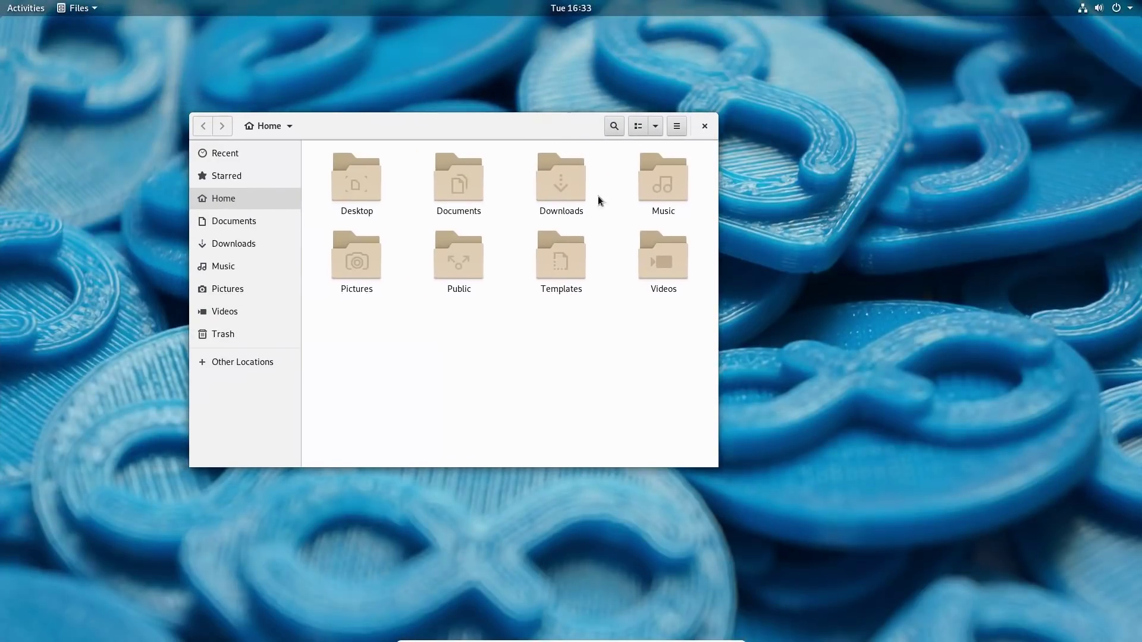
drag(714, 313, 673, 313)
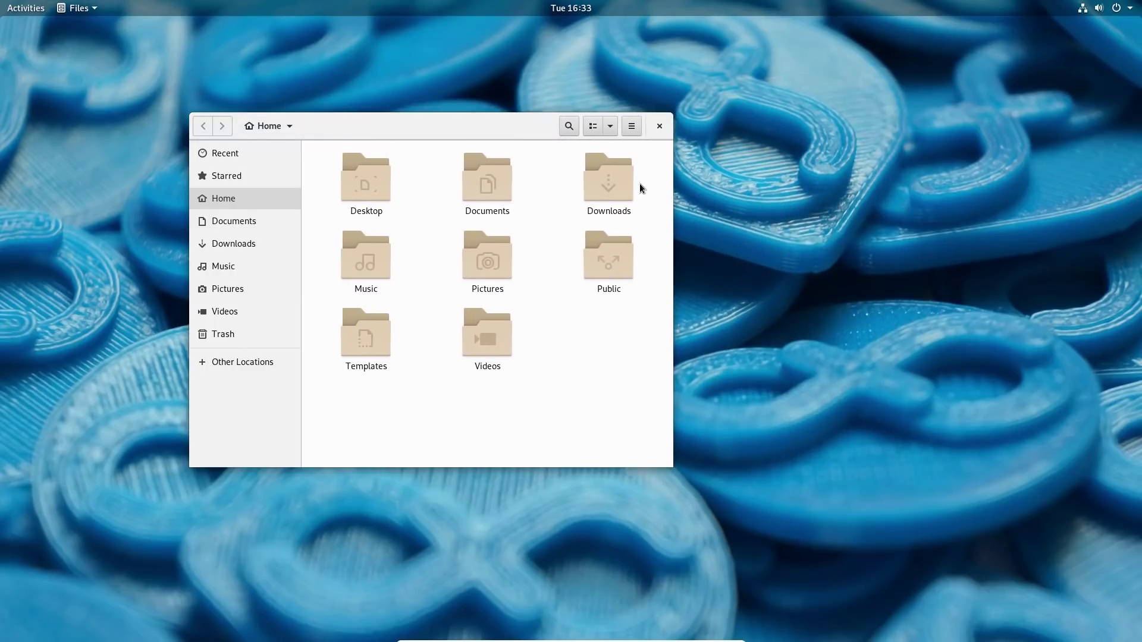
scroll(640, 244, down, 2)
scroll(641, 244, up, 3)
scroll(641, 244, down, 3)
scroll(641, 245, up, 2)
scroll(641, 244, down, 1)
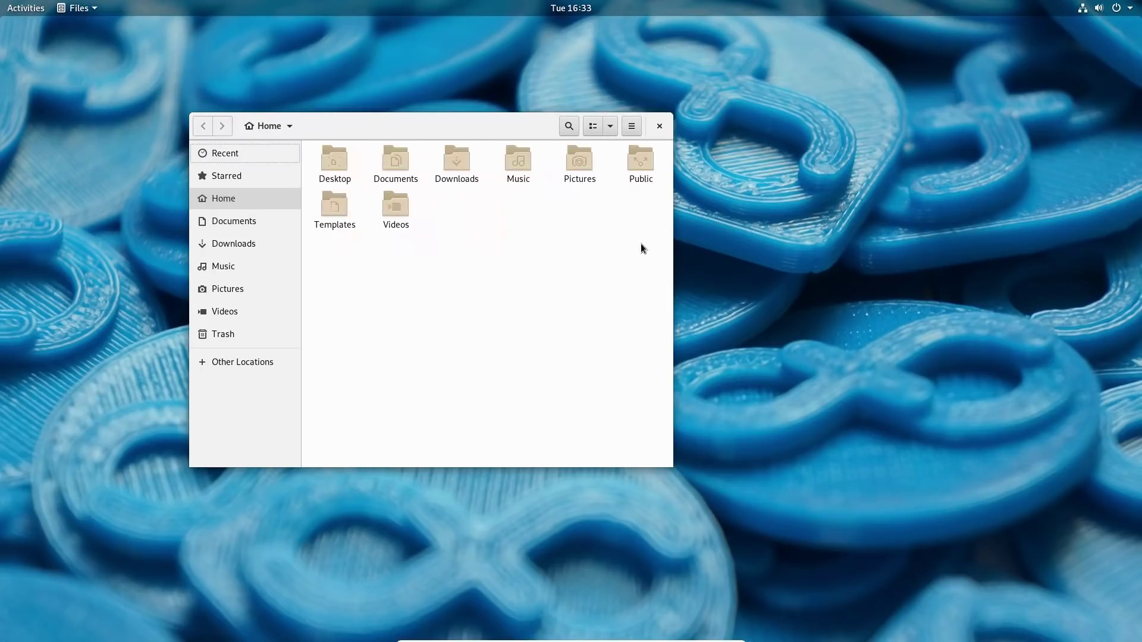
scroll(641, 244, up, 2)
scroll(641, 244, down, 3)
Enlarge the folder icons in view options, then shrink them back to 50%.
click(611, 127)
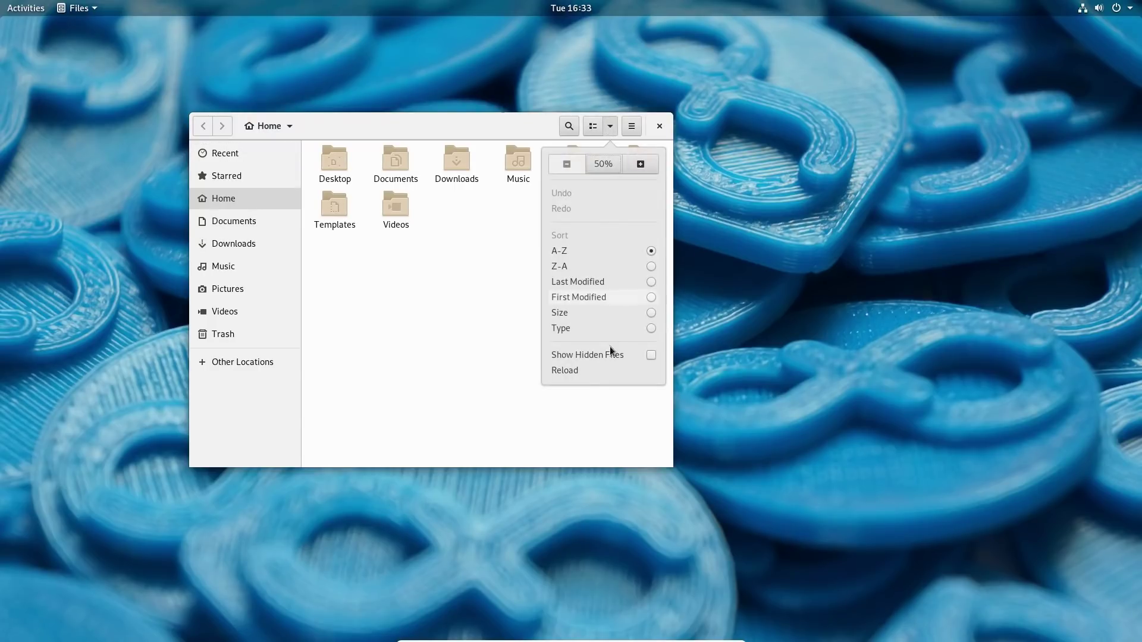
click(646, 164)
click(646, 164)
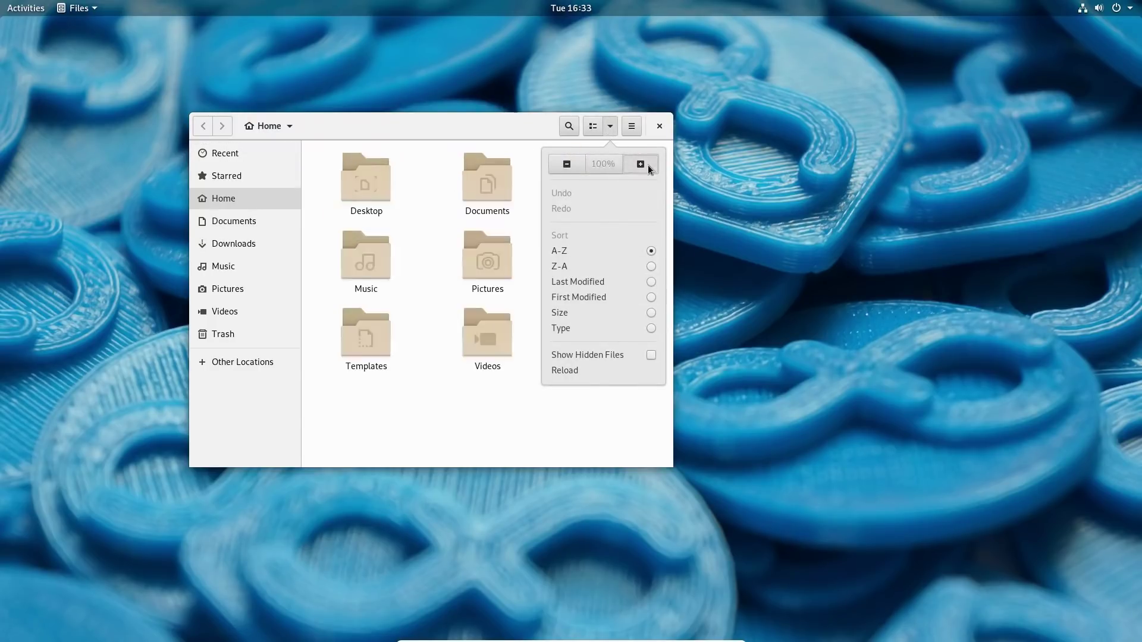
click(646, 165)
click(567, 165)
click(568, 165)
click(568, 164)
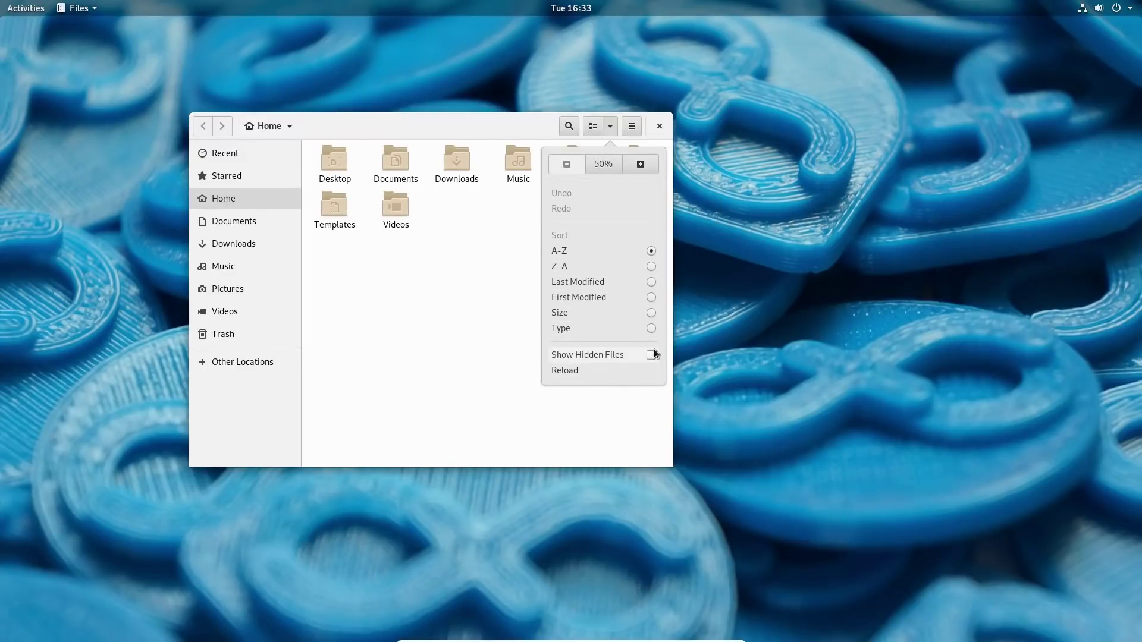
click(600, 130)
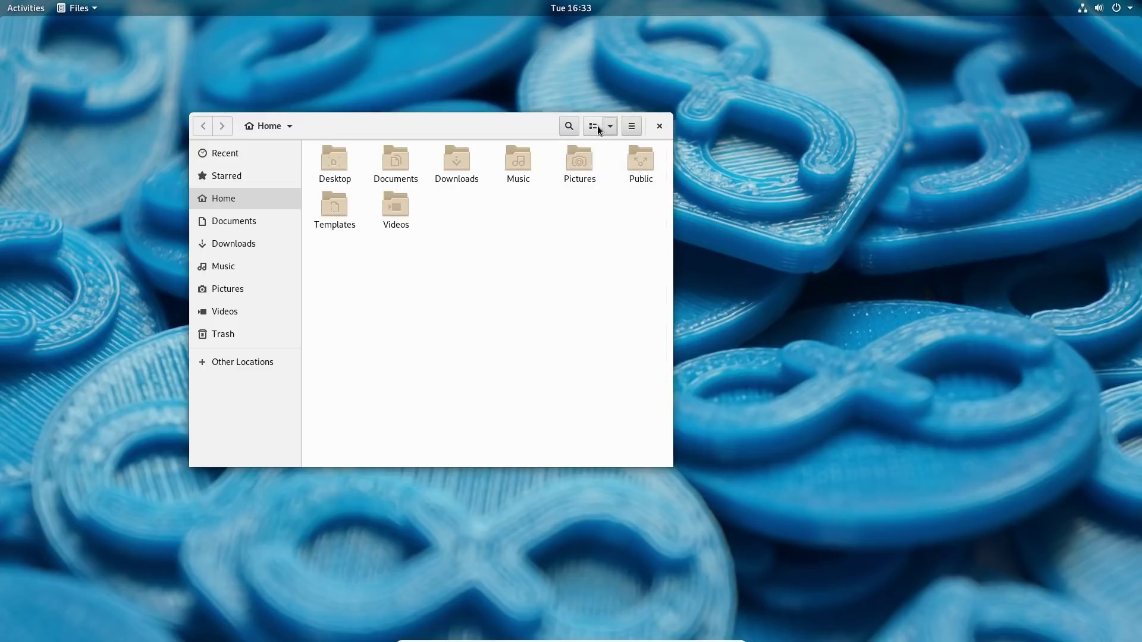
Toggle the folder between list and icon view and glance at the main menu.
click(600, 129)
click(600, 131)
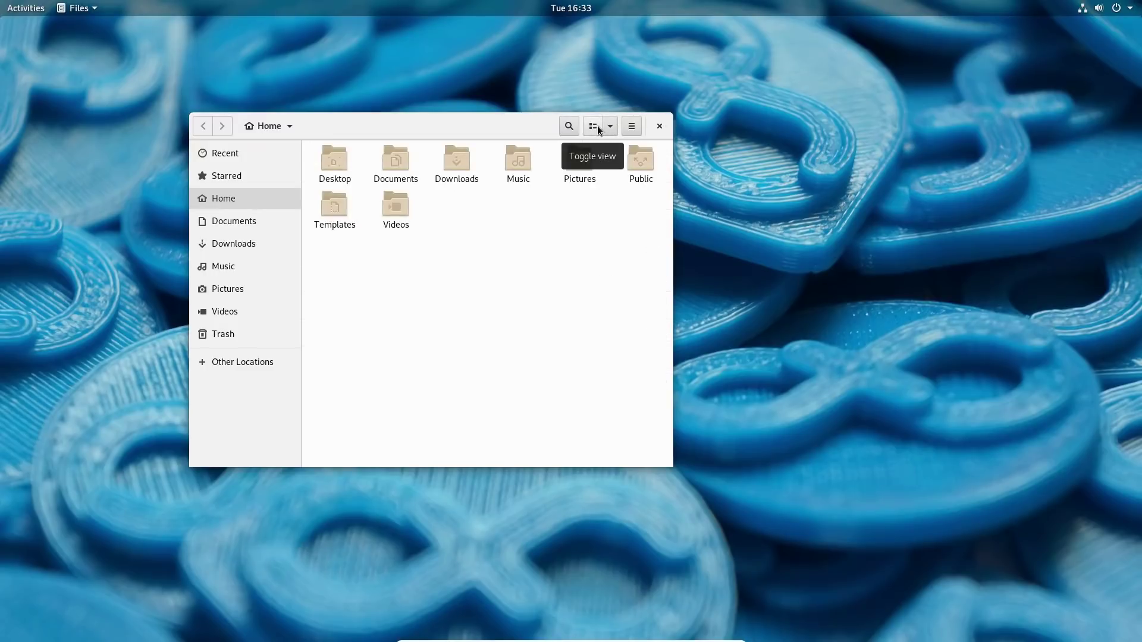
click(633, 127)
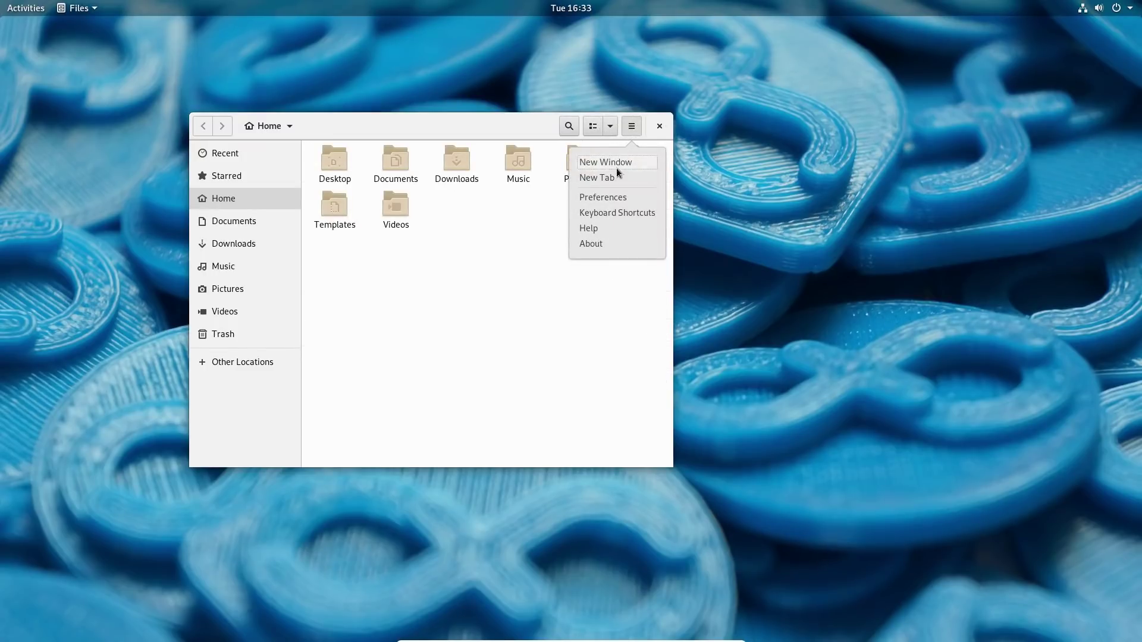
click(464, 306)
Try connecting to smb://192.168.5.140/Admin from Other Locations, cancel the password prompt, and close Files.
click(233, 366)
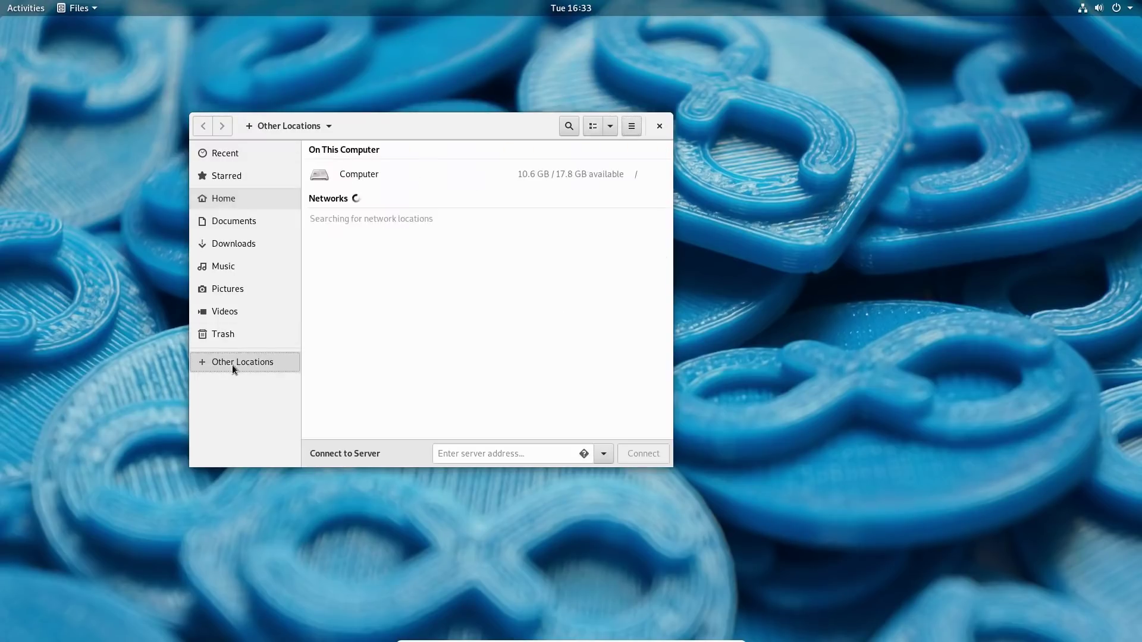
click(460, 457)
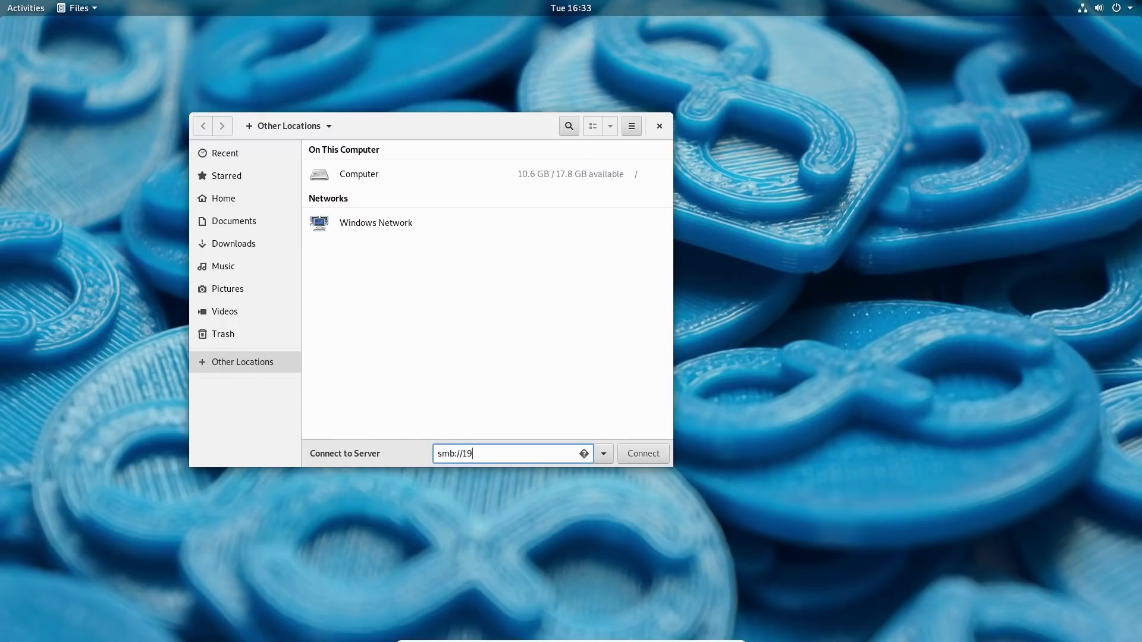
text(68.5.140/Admin)
key(Return)
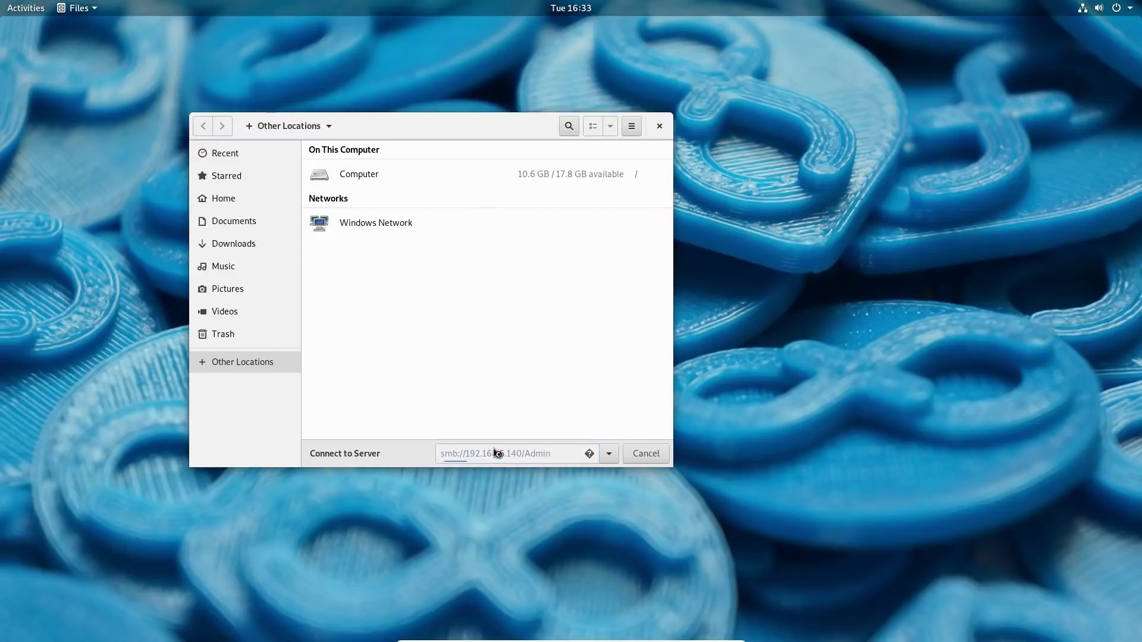
click(331, 184)
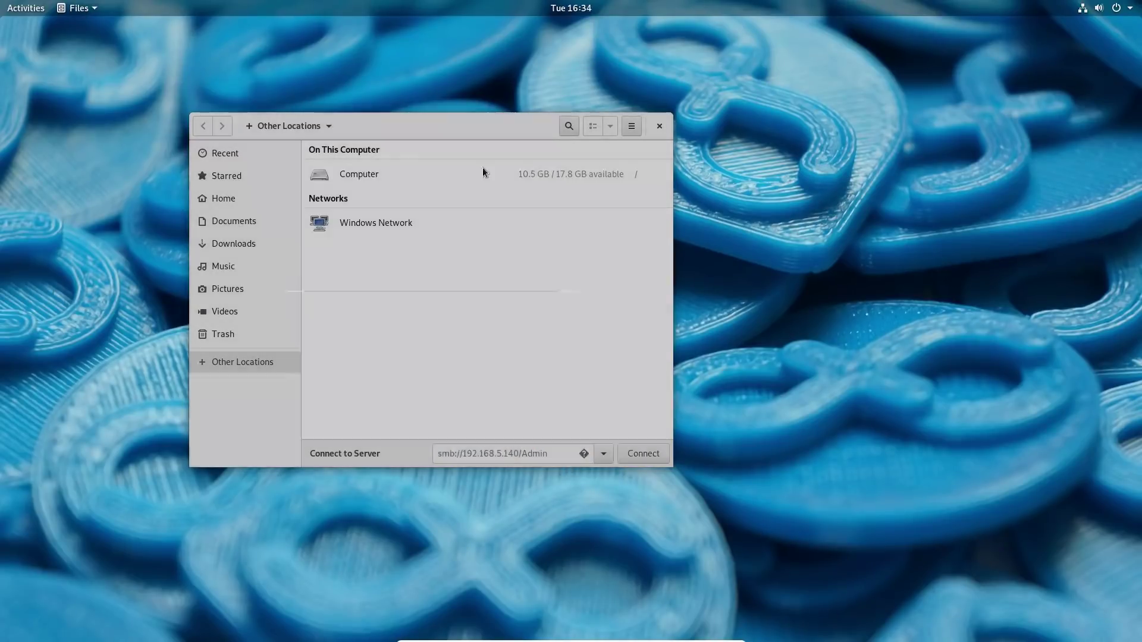
click(659, 126)
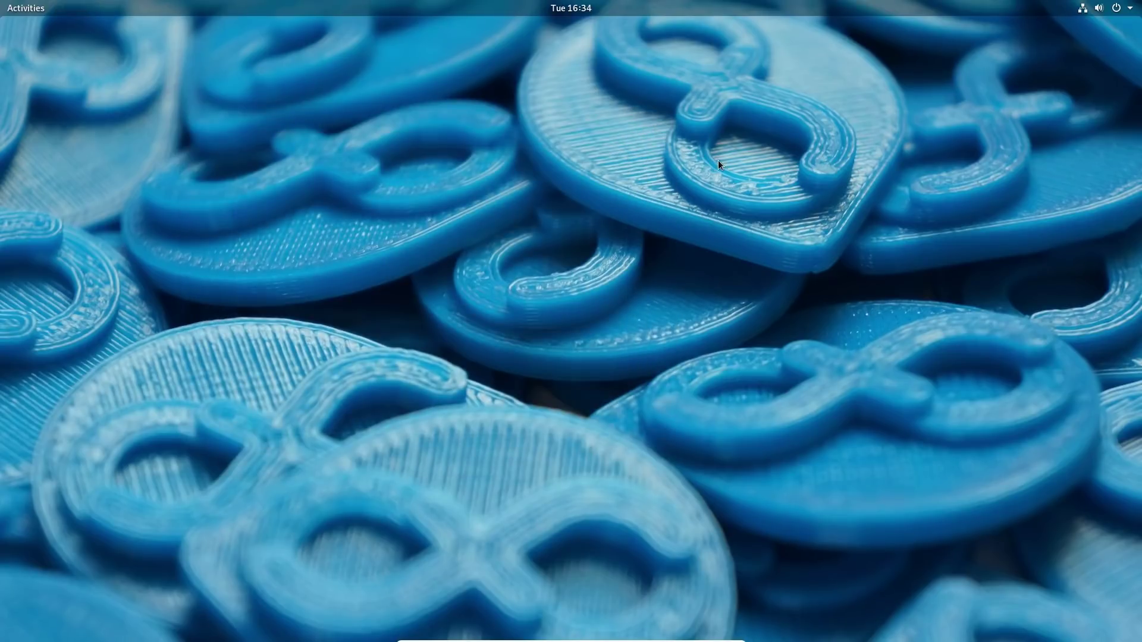
Log out of the current GNOME session from the system menu.
click(1127, 16)
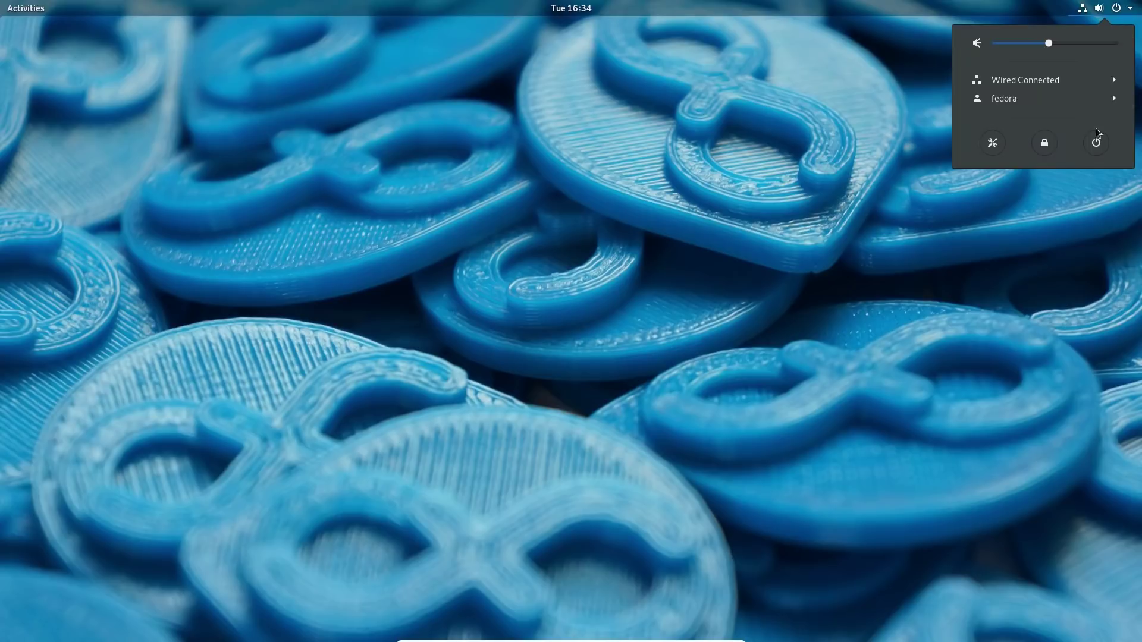
click(1107, 103)
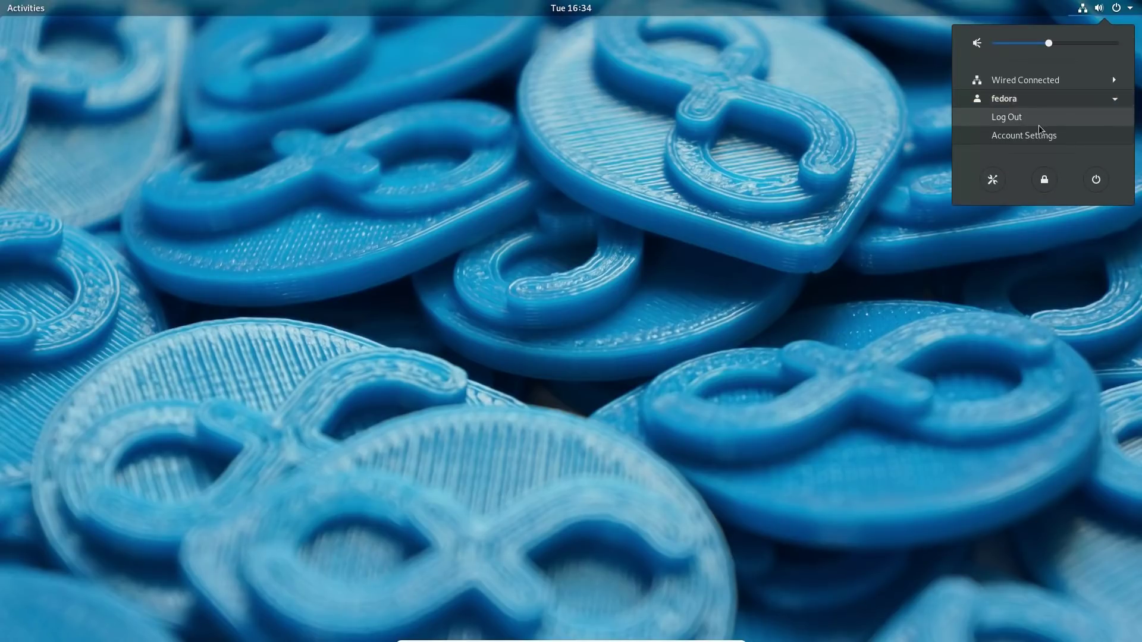
click(1011, 117)
click(626, 355)
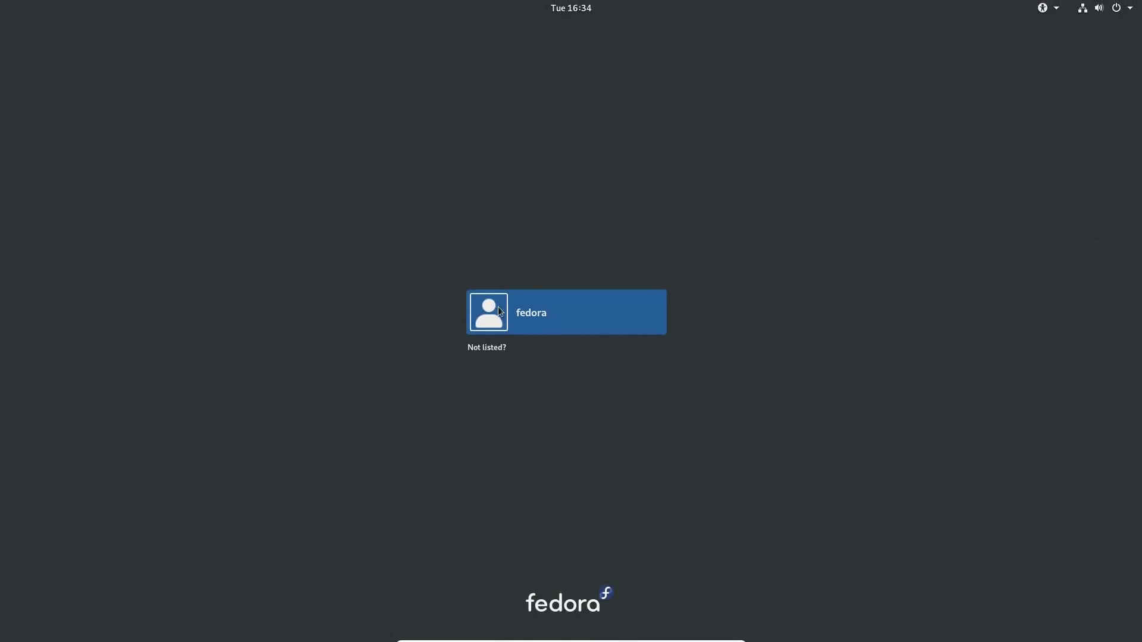
Sign back in as the same user under the GNOME on Xorg session, entering the account password.
click(533, 313)
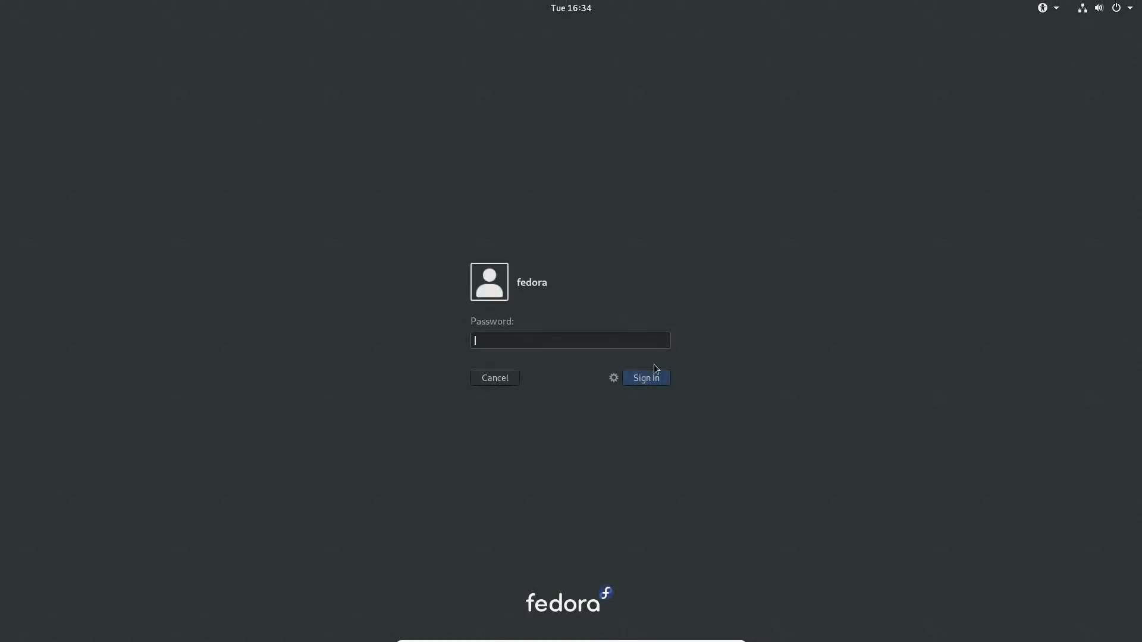
click(613, 378)
click(631, 447)
text(fedora)
key(Return)
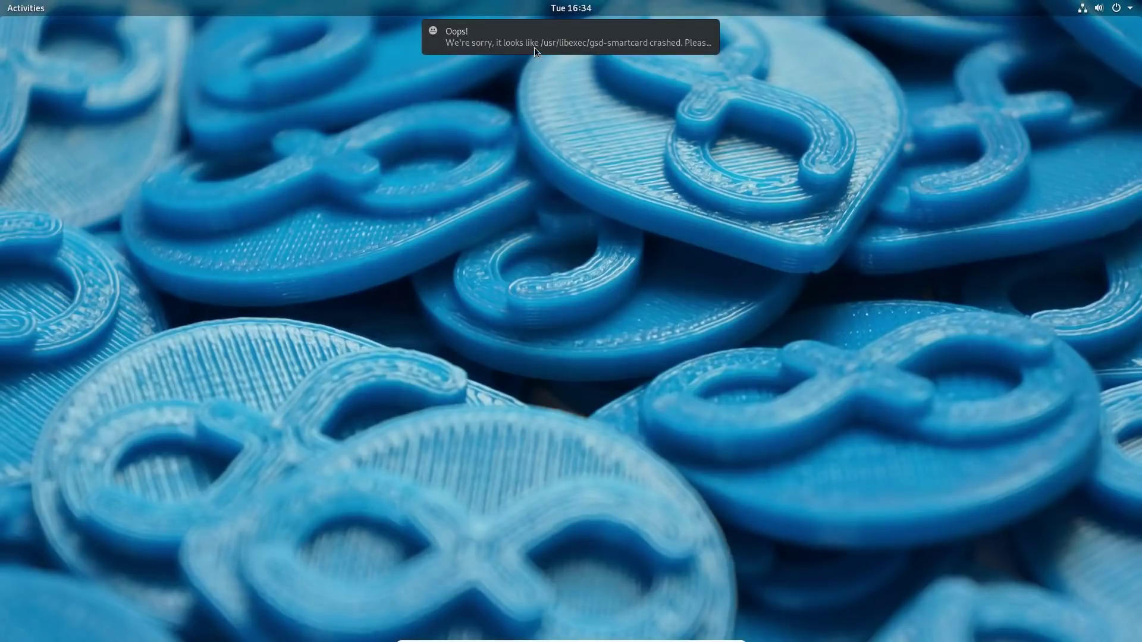
Report the gsd-smartcard crash from its notification and allow the core dump upload.
mouse_move(566, 43)
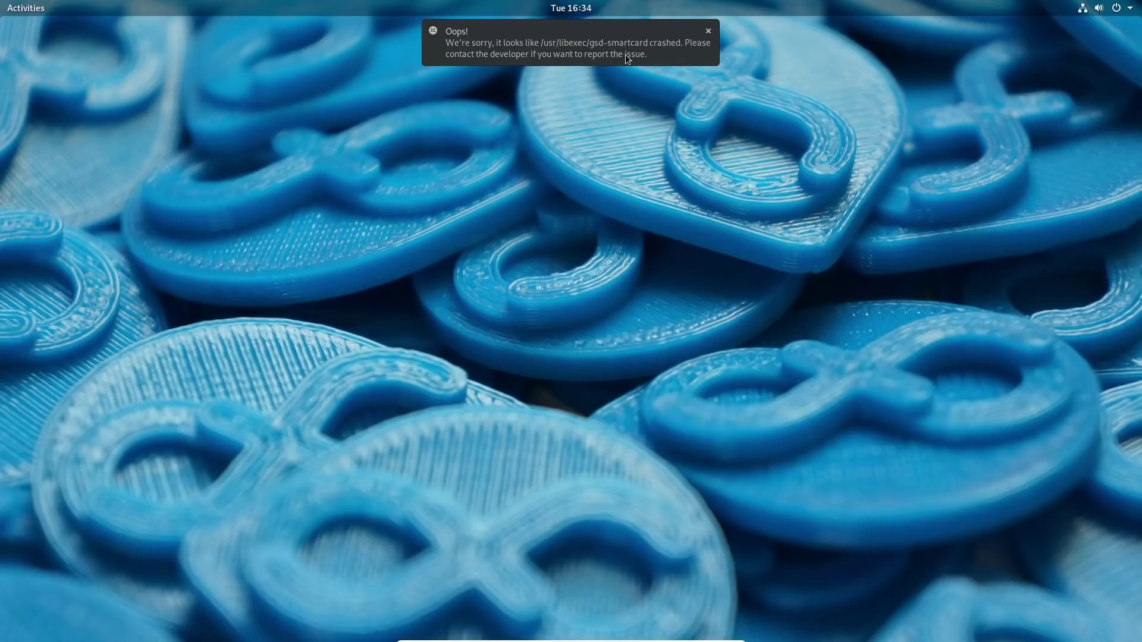
click(615, 41)
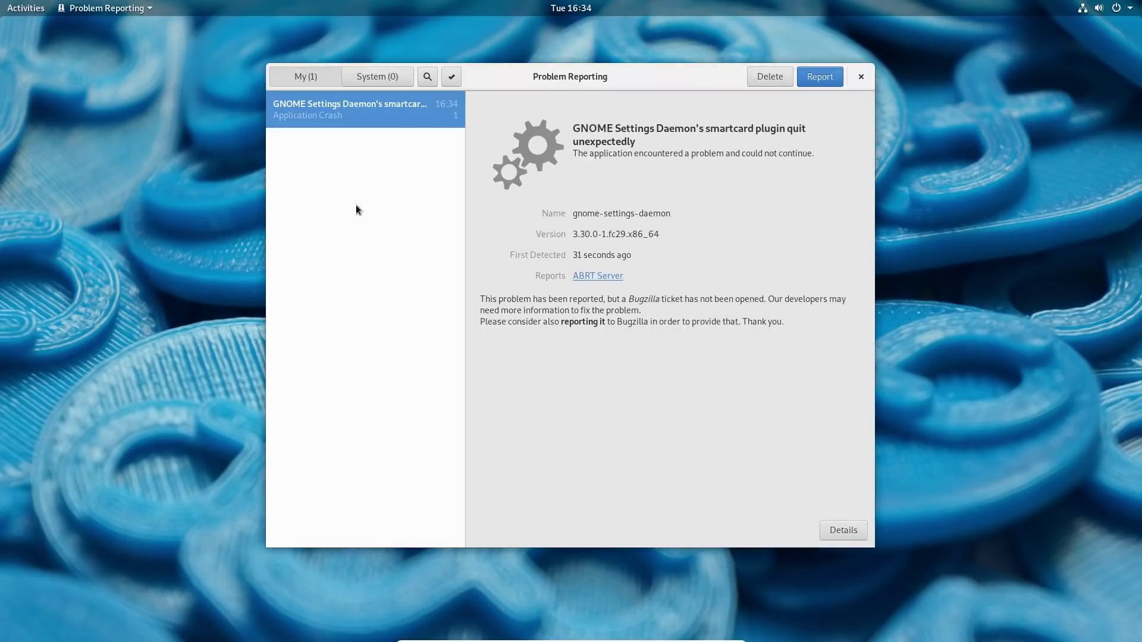
click(821, 80)
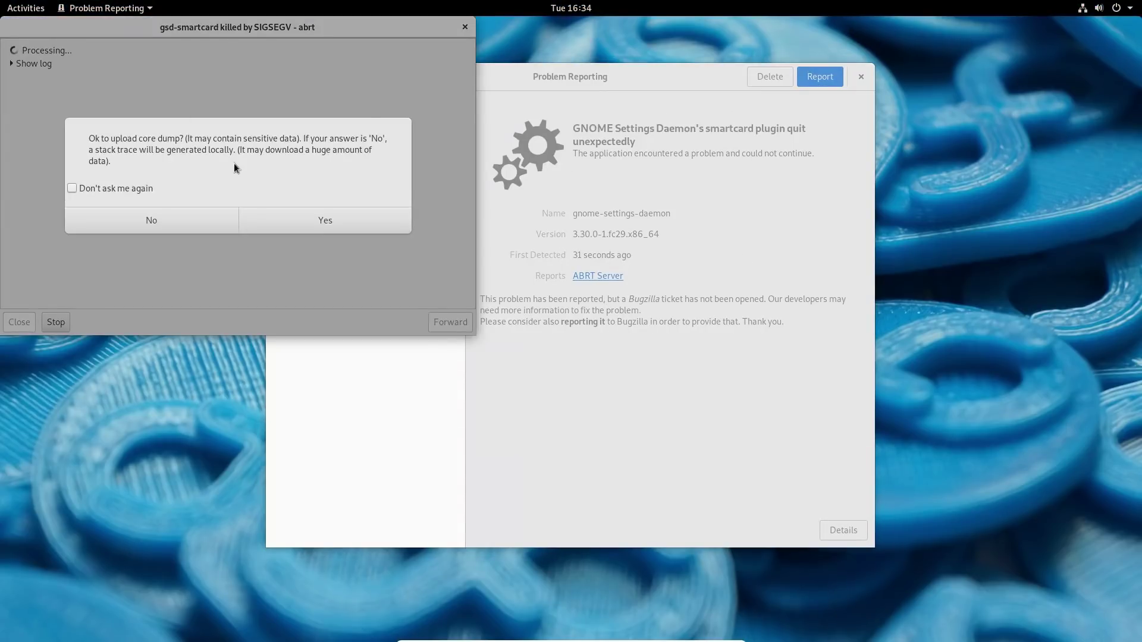
click(339, 221)
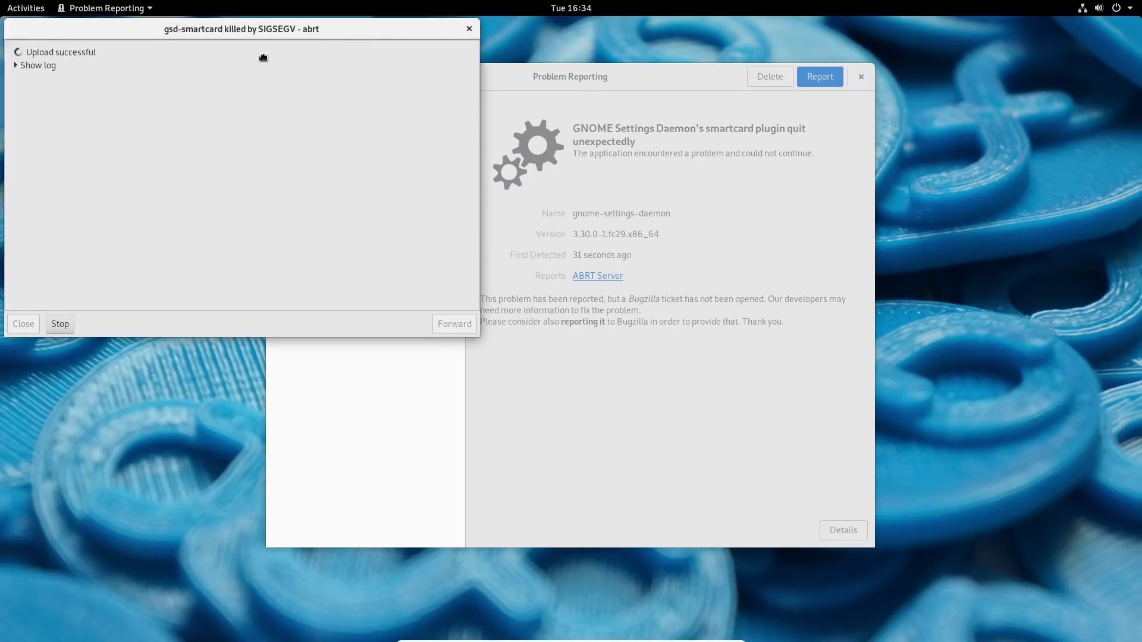
Reposition the report progress window and expand its processing log.
drag(201, 27, 461, 191)
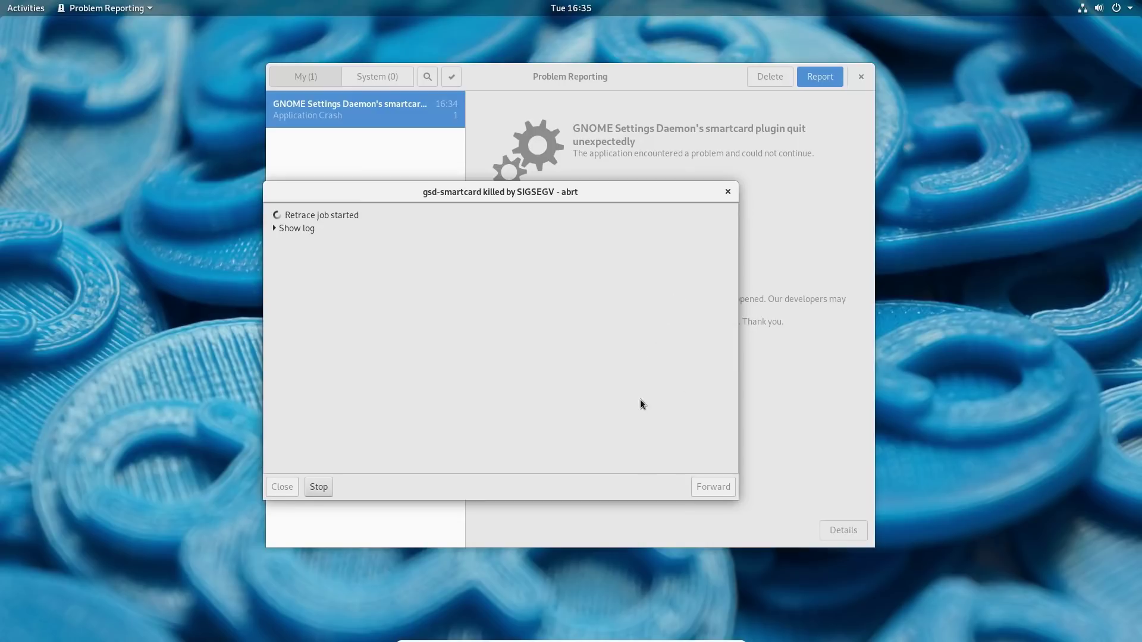
click(284, 228)
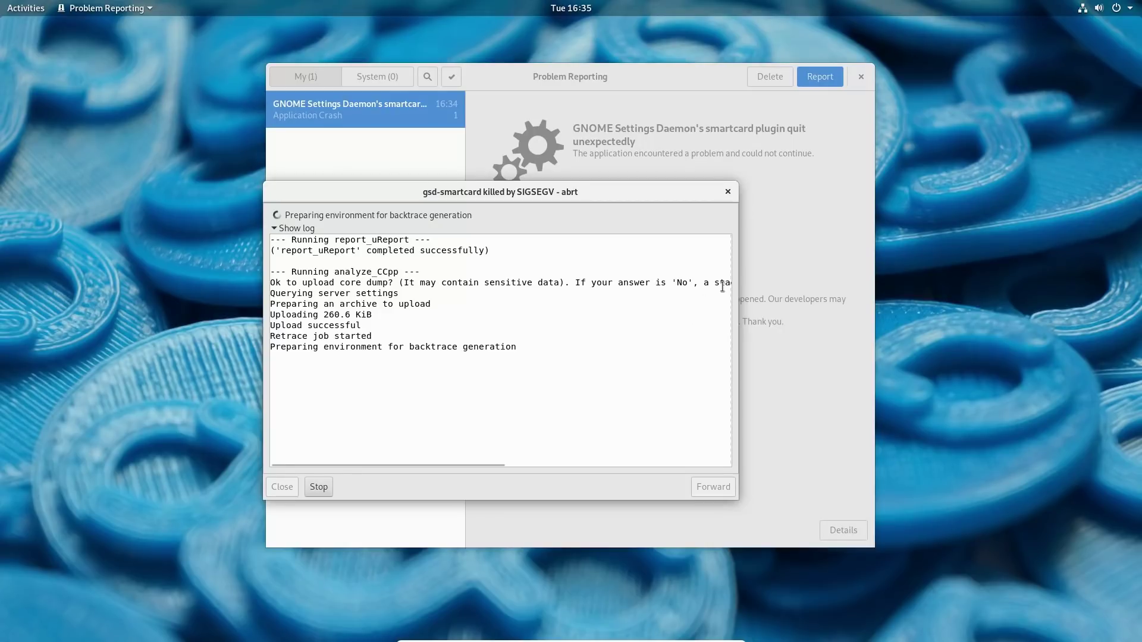
drag(557, 195, 693, 182)
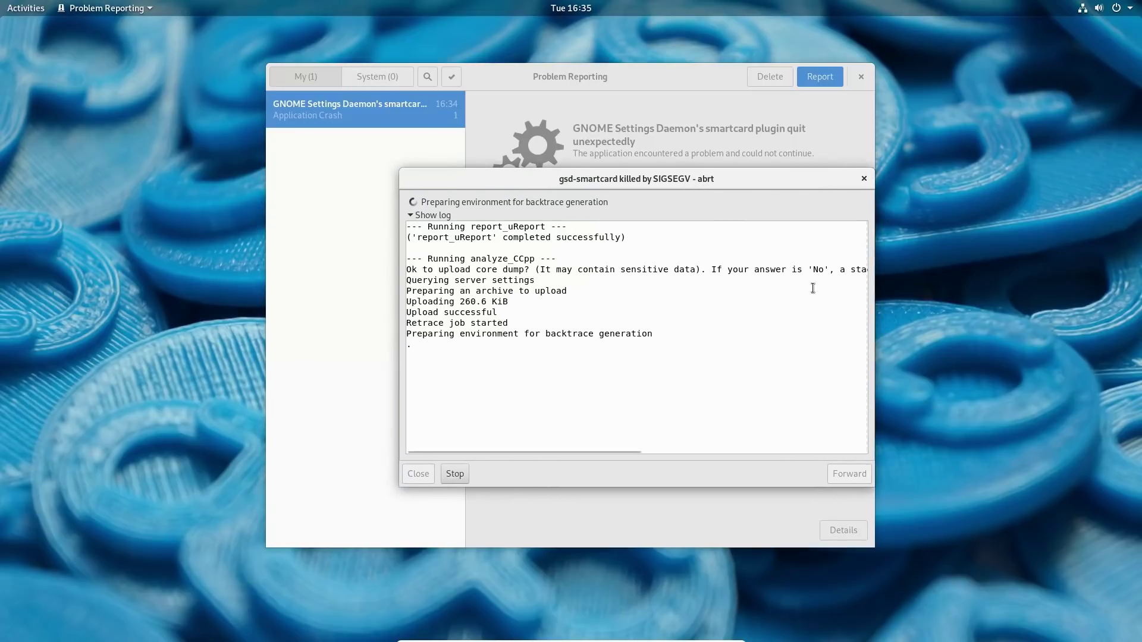
Launch System Monitor from the Utilities folder in the application grid.
click(27, 10)
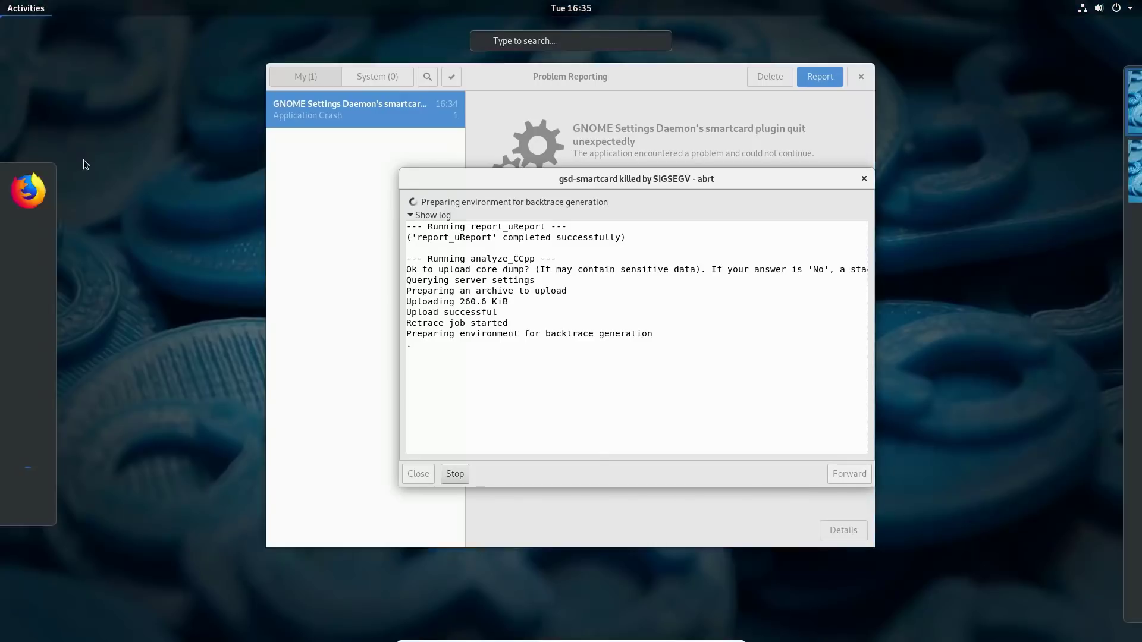
click(33, 500)
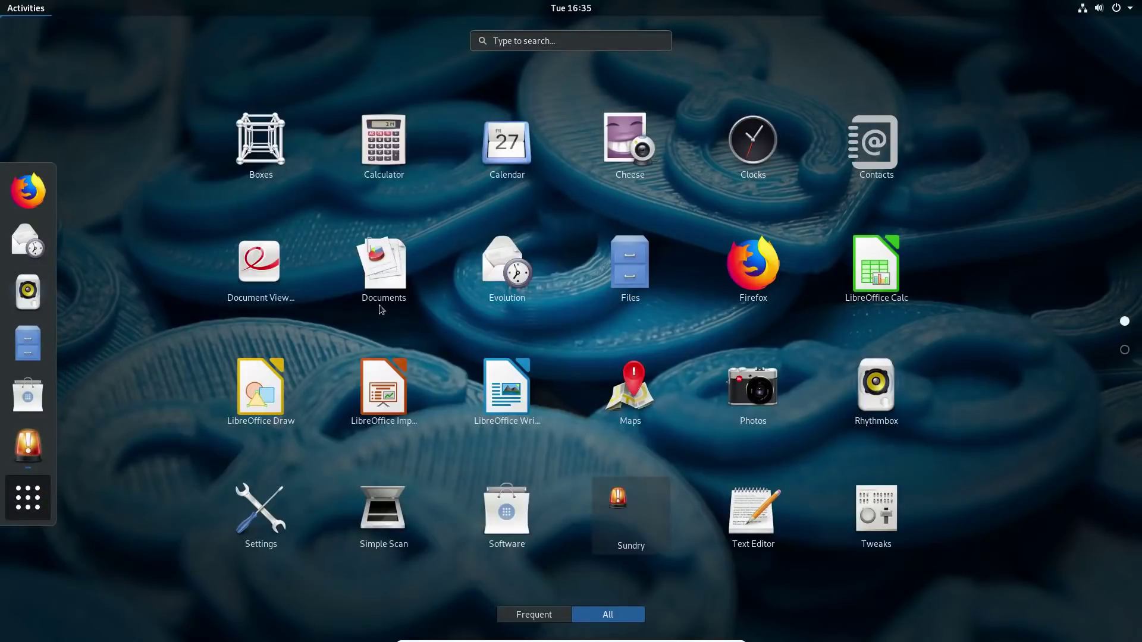
scroll(503, 357, down, 1)
scroll(452, 186, up, 1)
scroll(311, 354, down, 1)
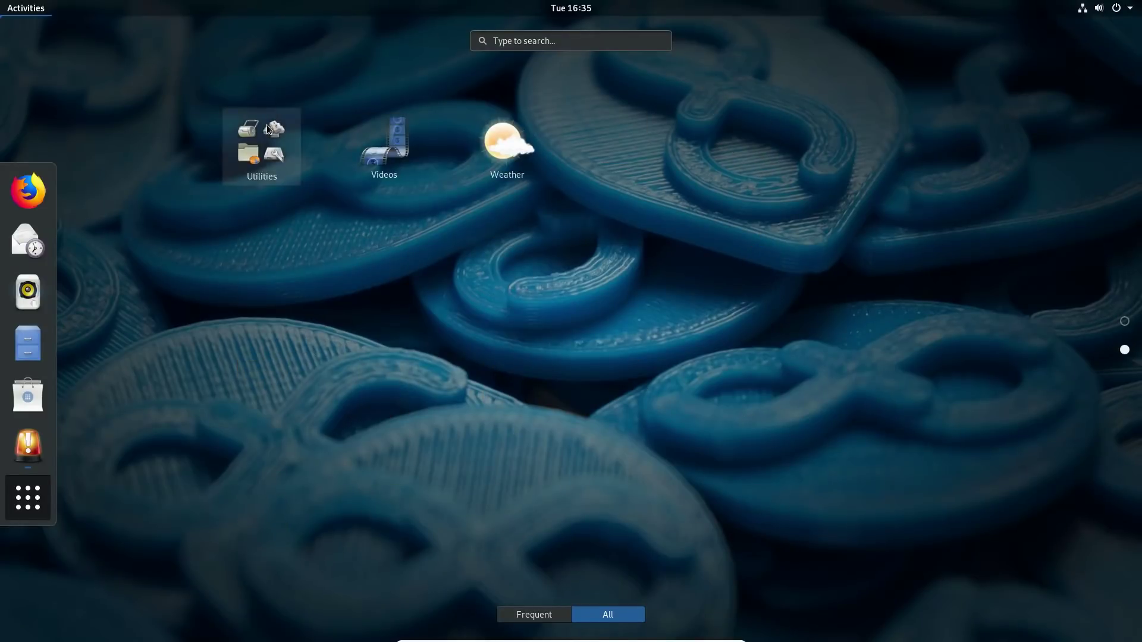
click(271, 150)
click(631, 388)
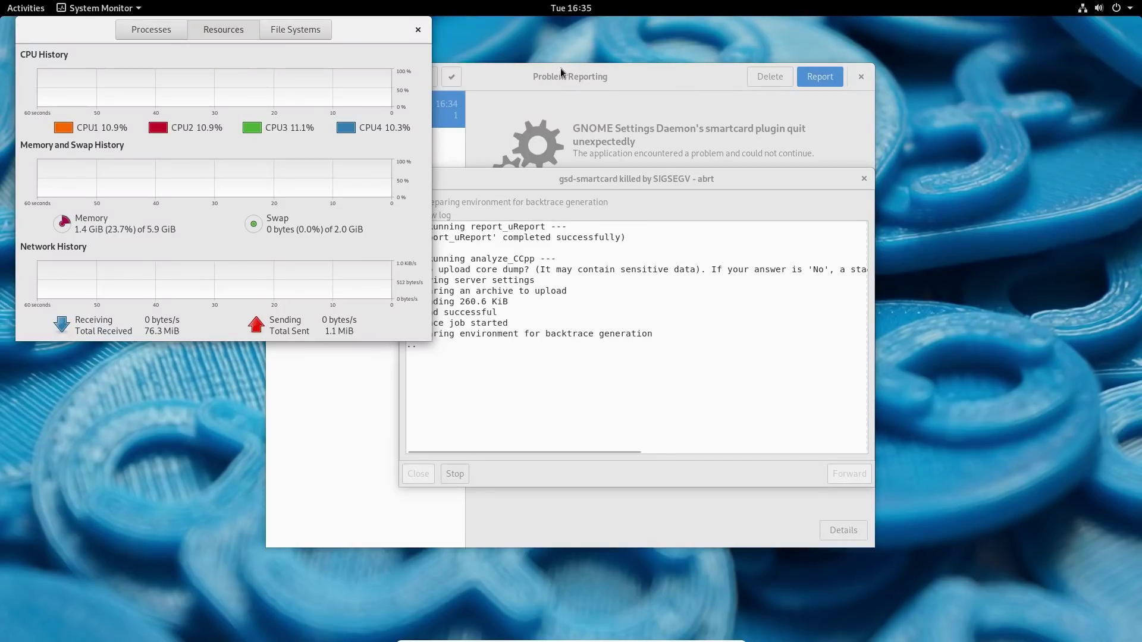
Stop and dismiss the crash log and Problem Reporting window, then centre and close System Monitor.
click(698, 99)
drag(698, 99, 856, 103)
drag(715, 92, 825, 184)
click(512, 204)
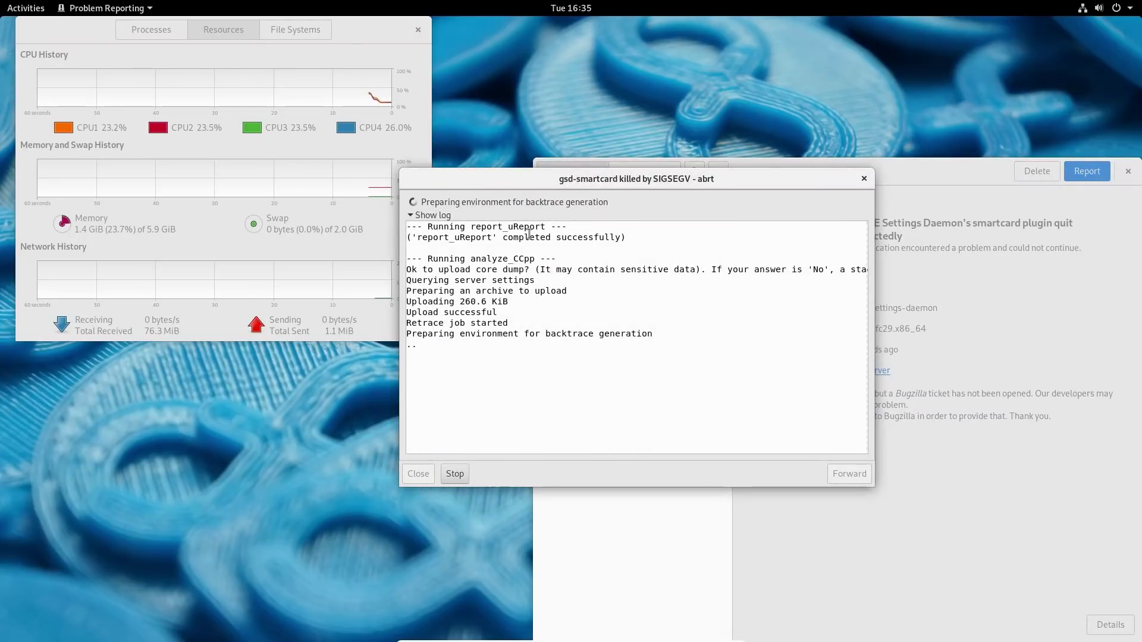
click(455, 474)
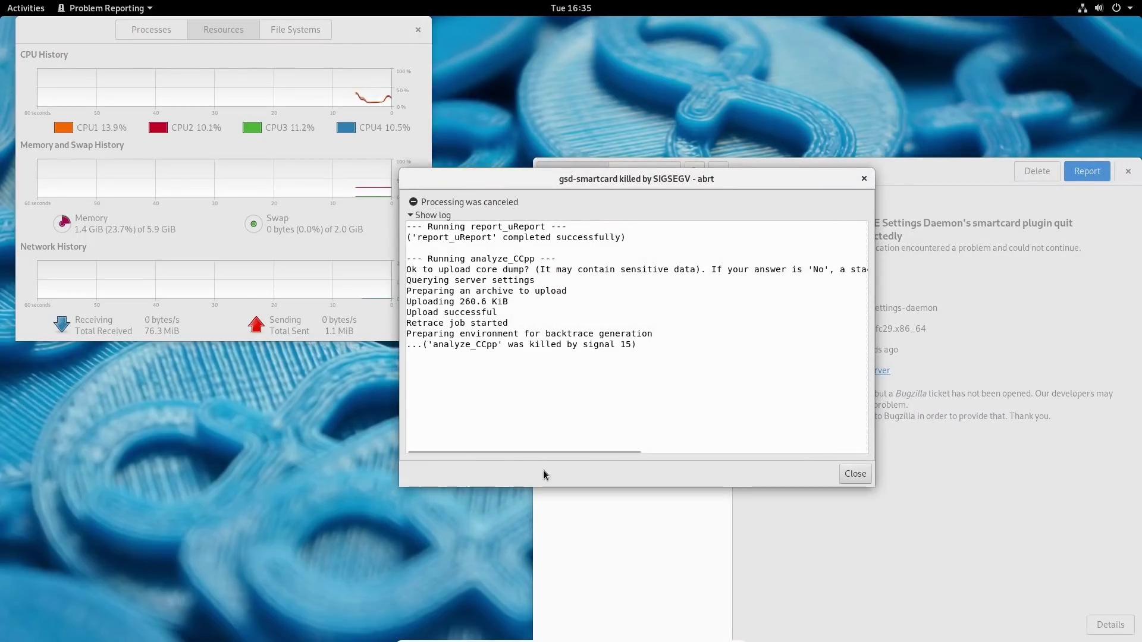
click(856, 474)
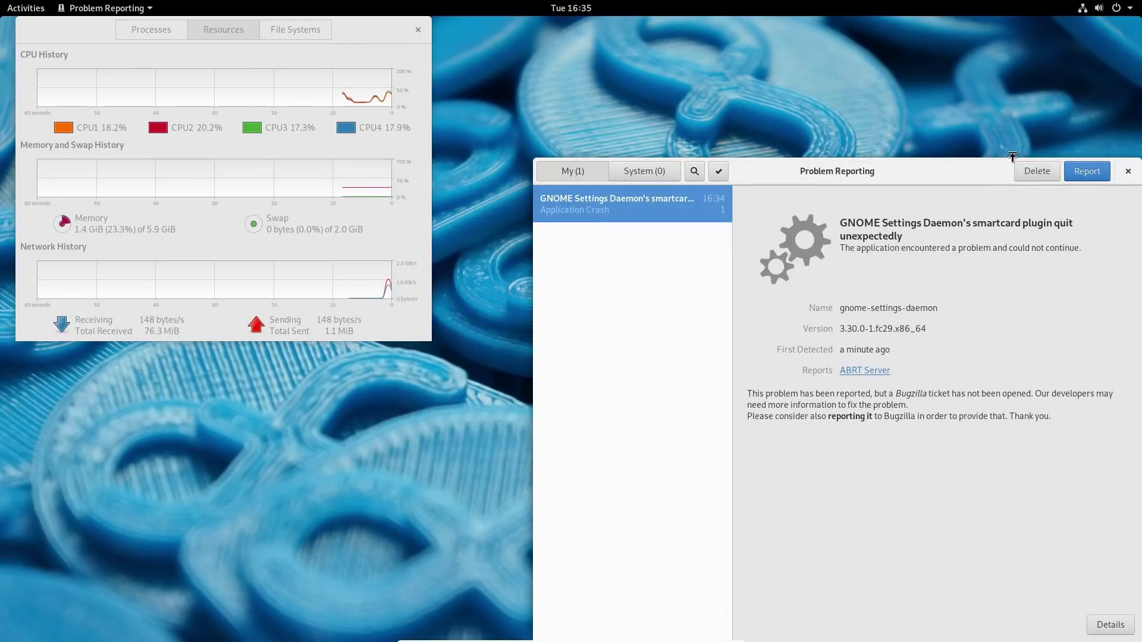
click(1128, 171)
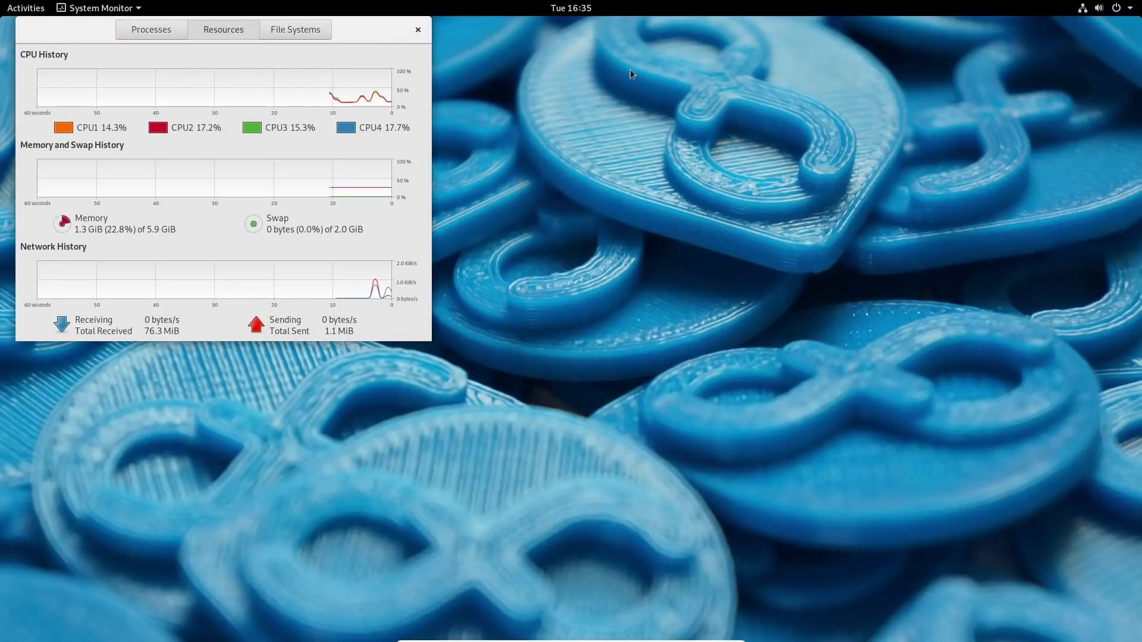
drag(66, 29, 355, 128)
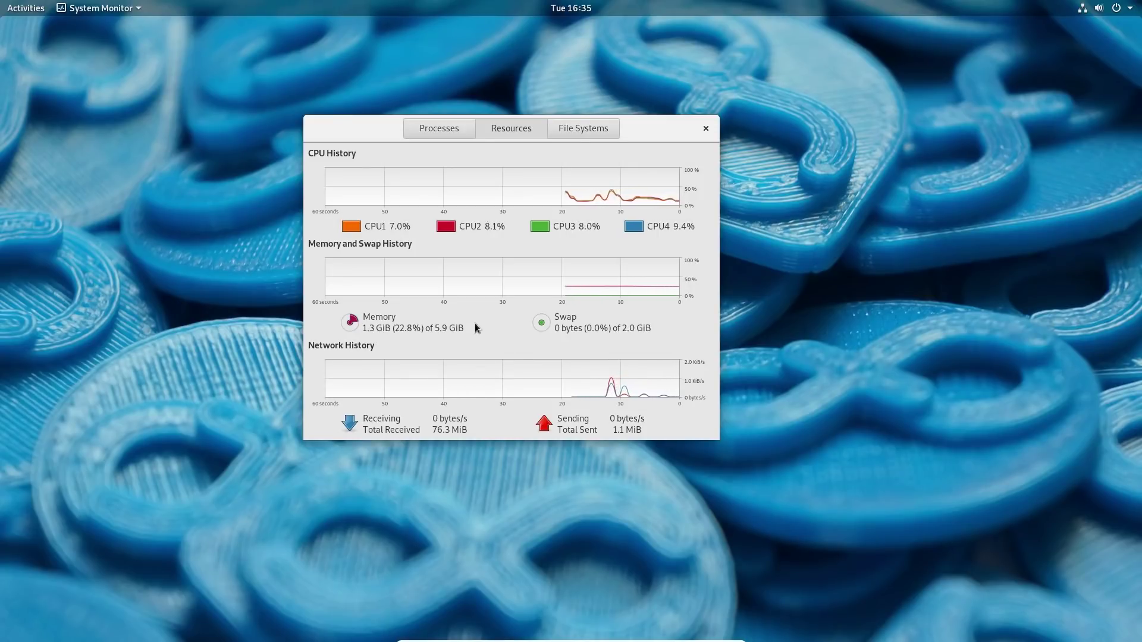
click(706, 128)
Browse the application grid briefly, then return to the plain desktop.
mouse_move(3, 2)
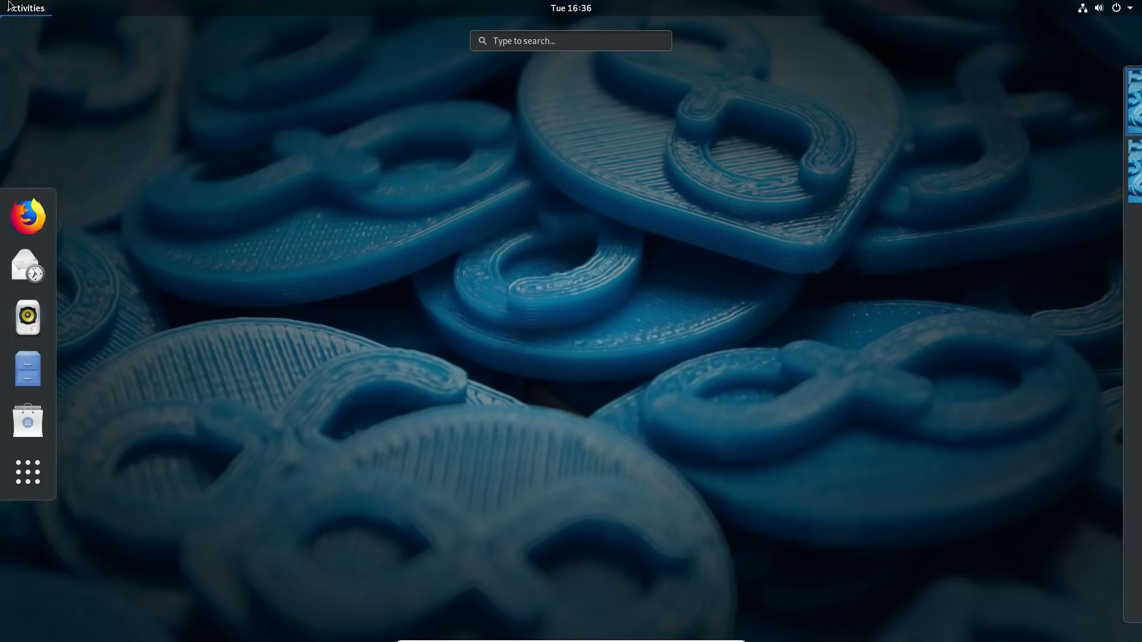
click(27, 472)
scroll(762, 391, down, 1)
scroll(765, 397, up, 1)
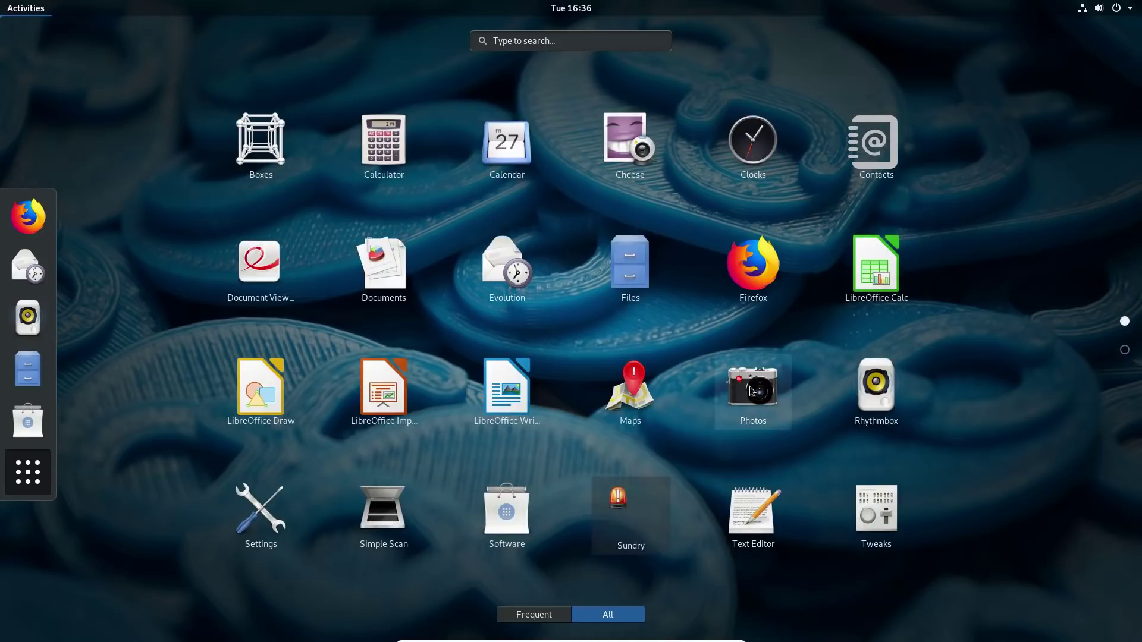
click(28, 472)
click(587, 299)
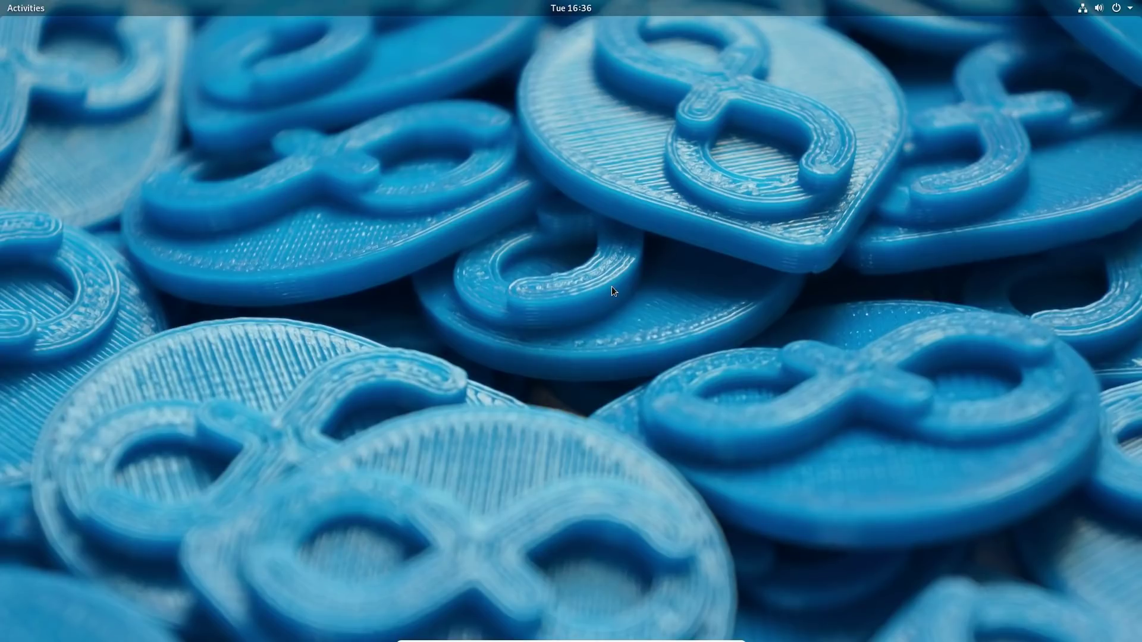
Toggle the Activities overview and the system status menu open and closed.
click(28, 8)
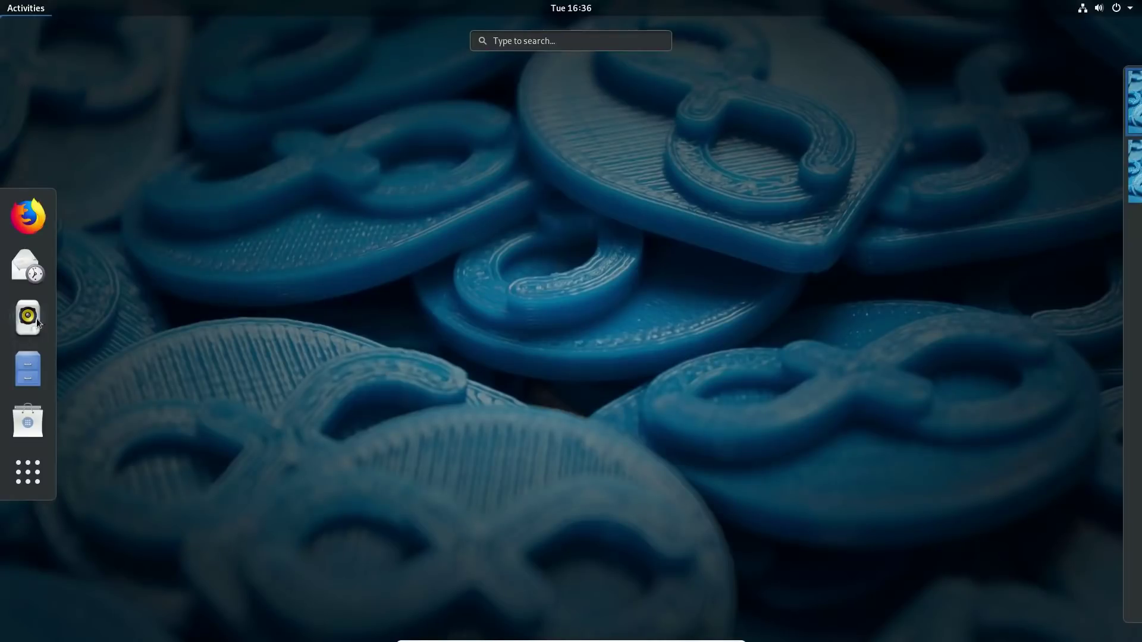
click(564, 374)
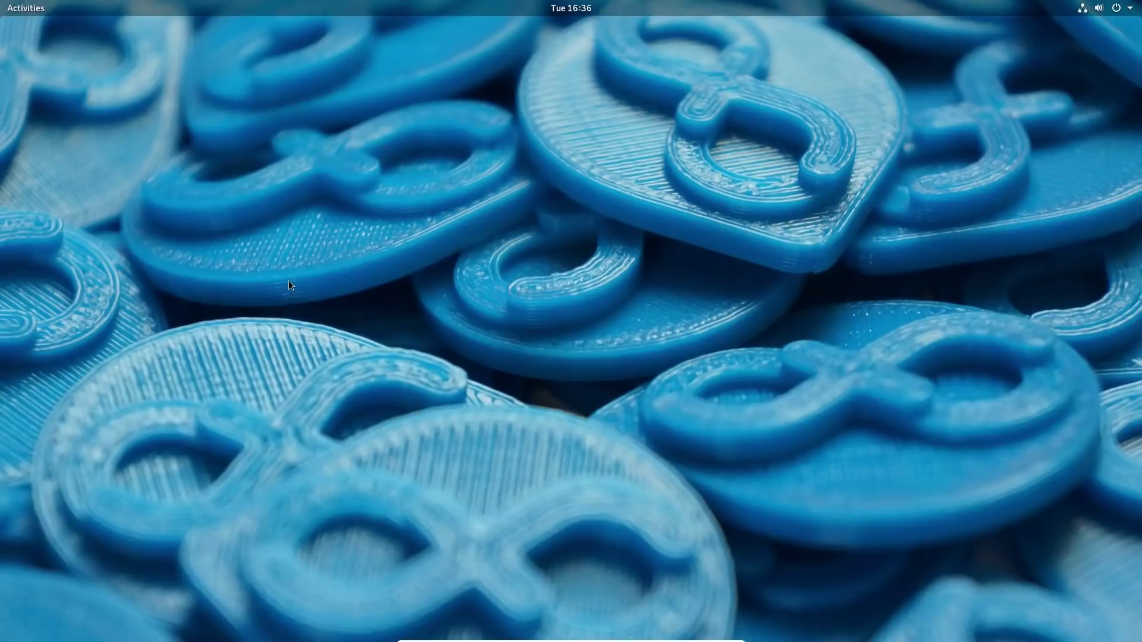
click(1132, 11)
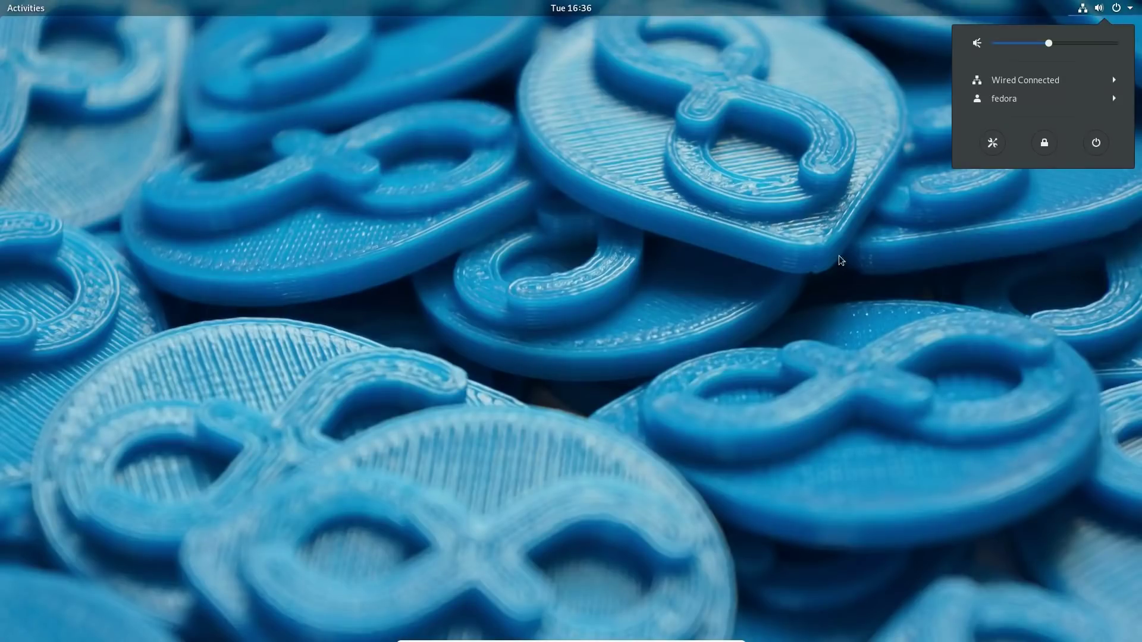
click(796, 335)
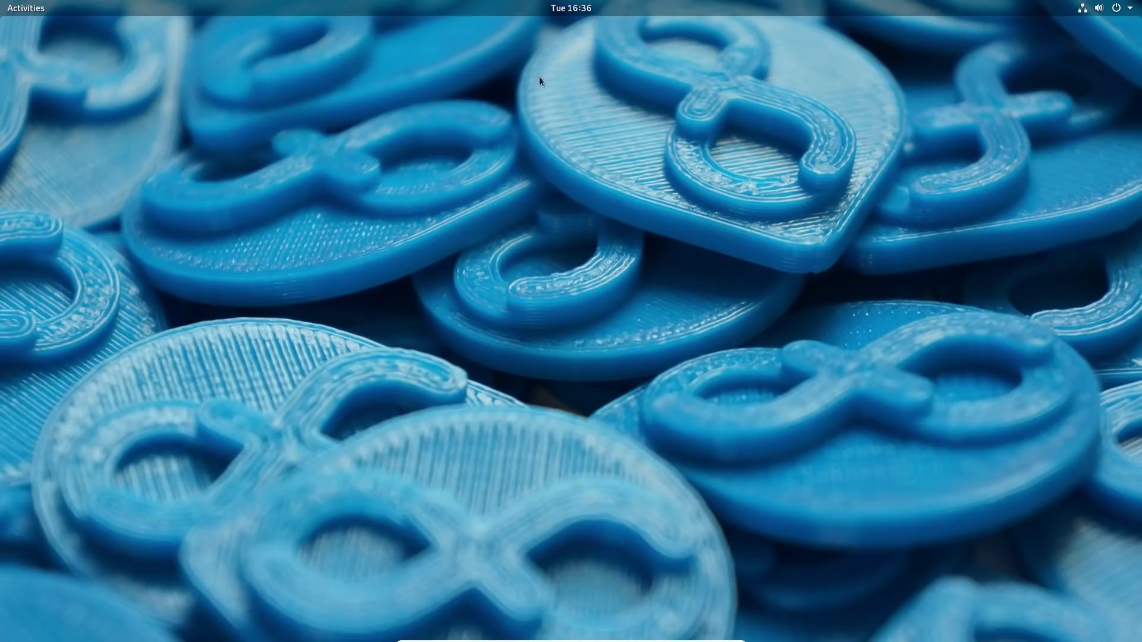
Show all installed applications from the overview and launch Maps.
click(31, 6)
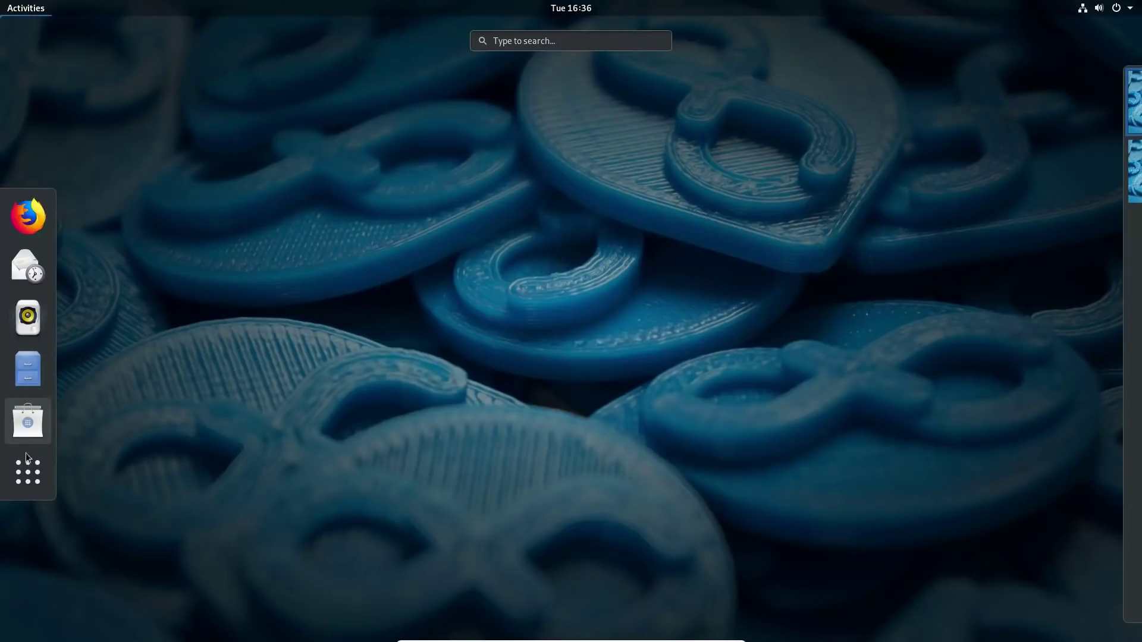
click(28, 472)
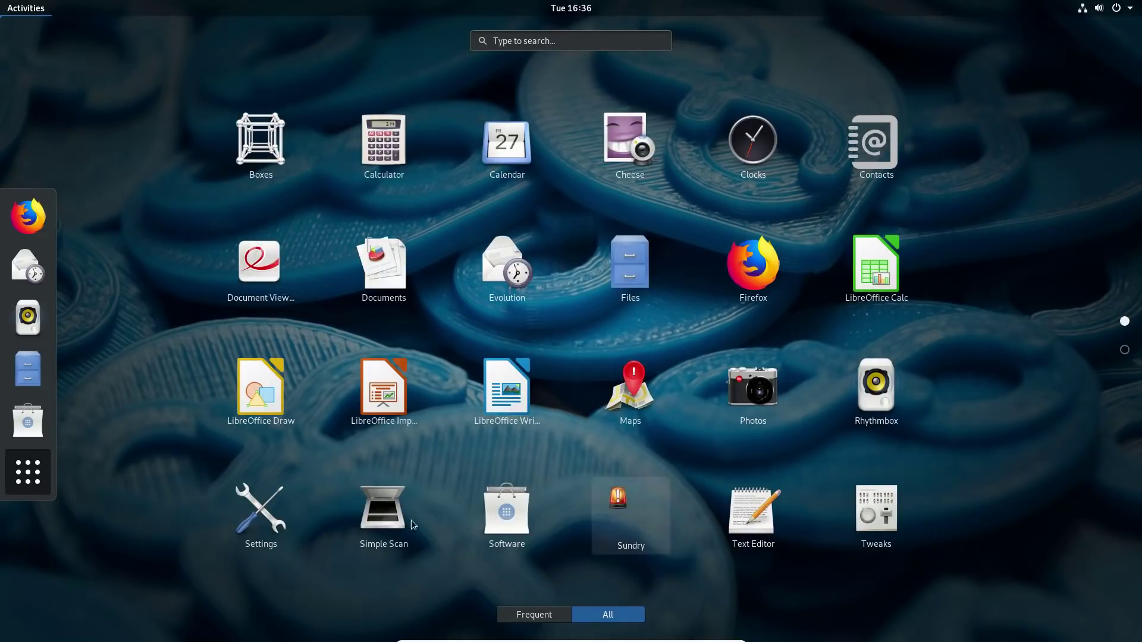
click(631, 386)
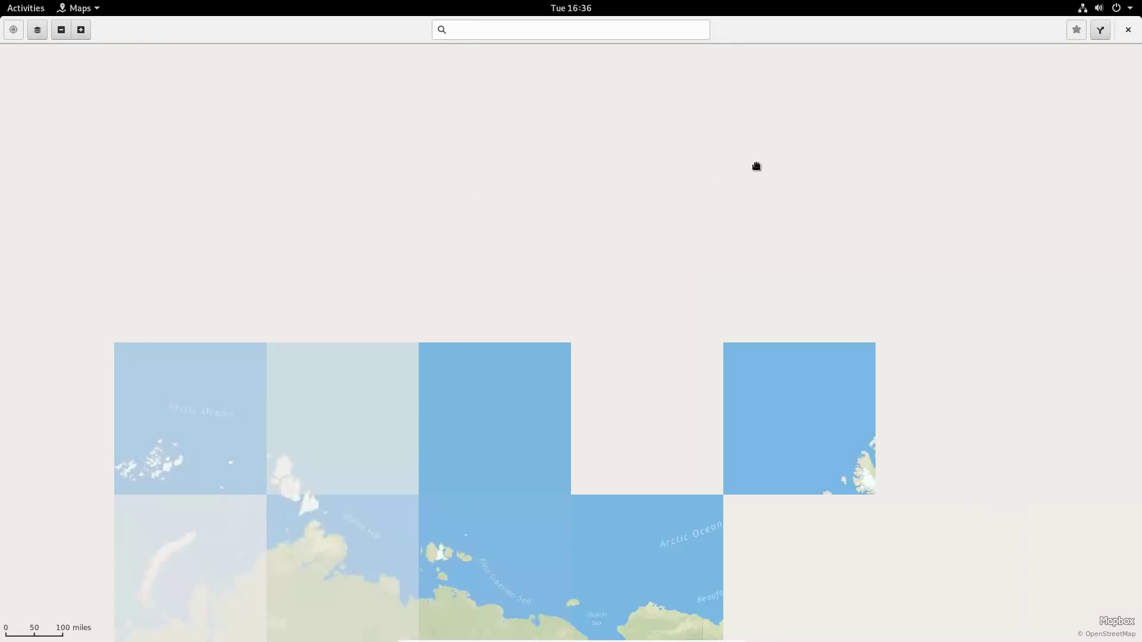
Pan the map and zoom into Beaver Stadium in State College, Pennsylvania, then close Maps.
drag(678, 375, 723, 376)
scroll(723, 376, up, 1)
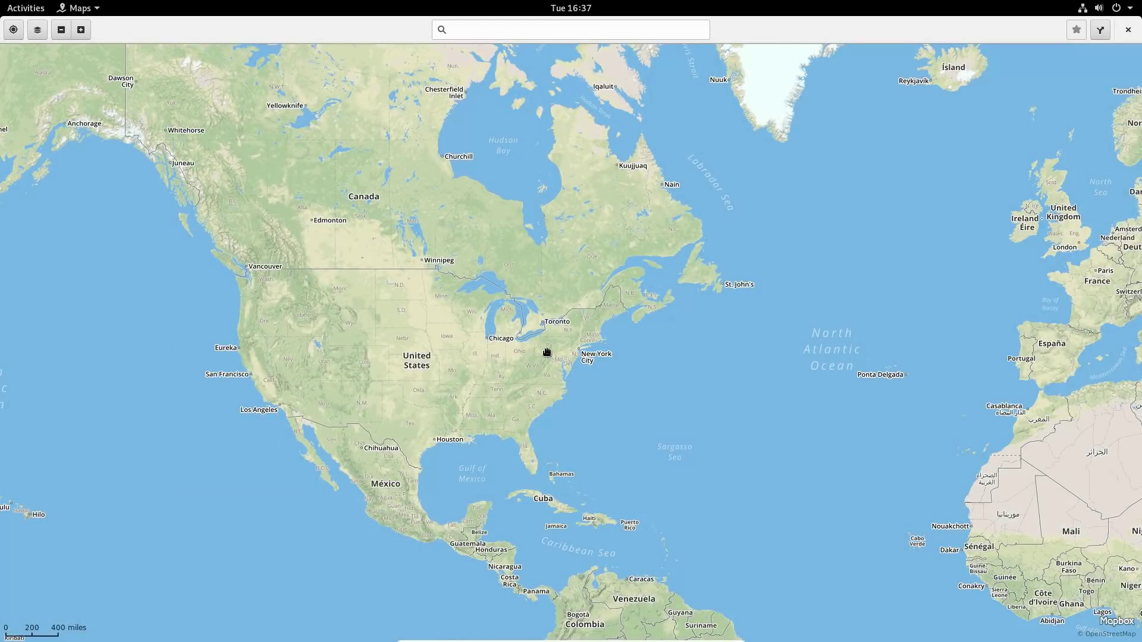
scroll(546, 352, up, 4)
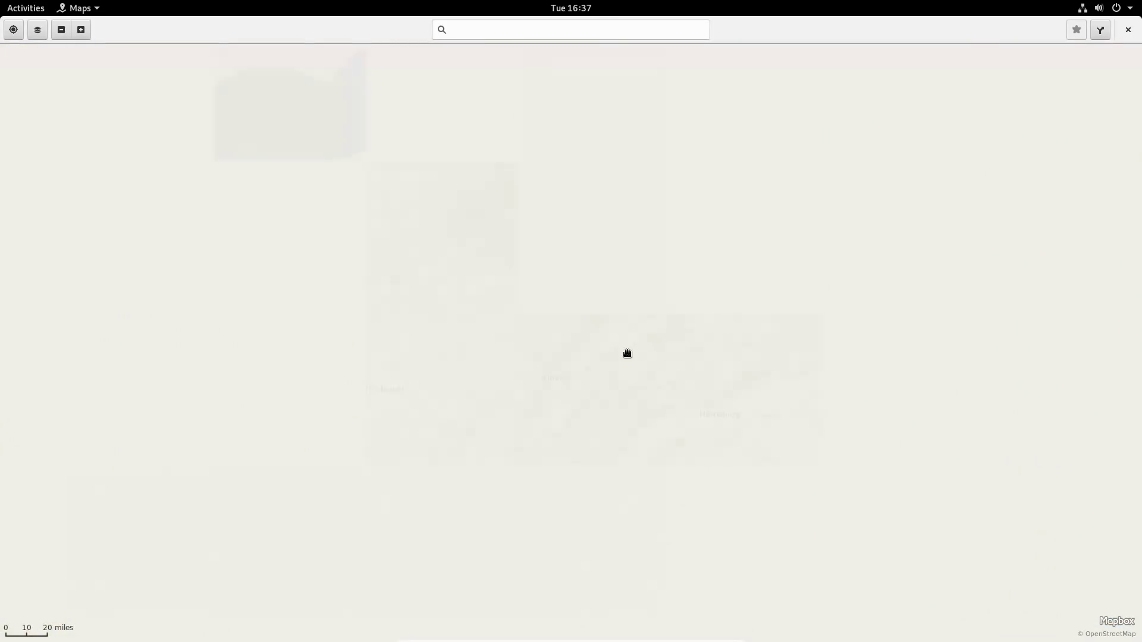
scroll(581, 446, up, 2)
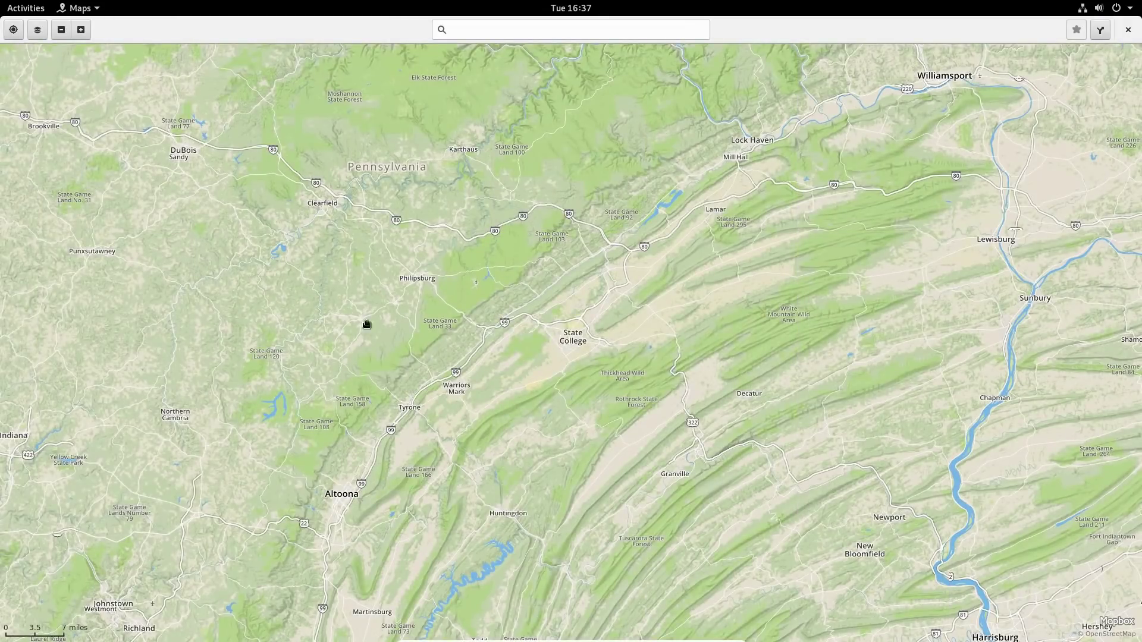
scroll(538, 349, up, 3)
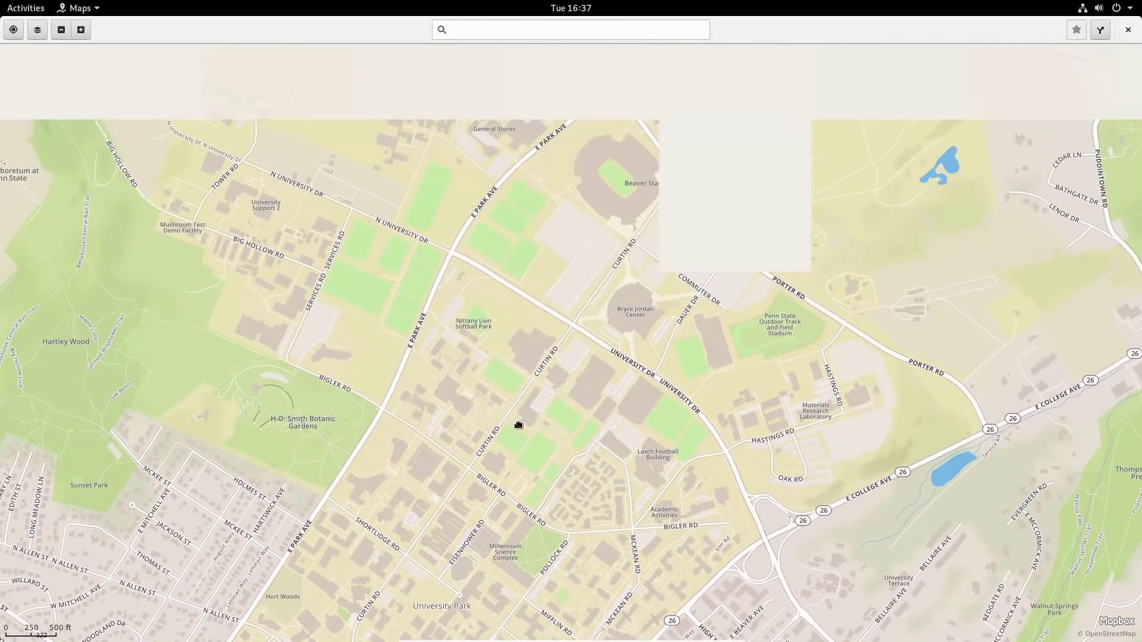
scroll(597, 272, up, 3)
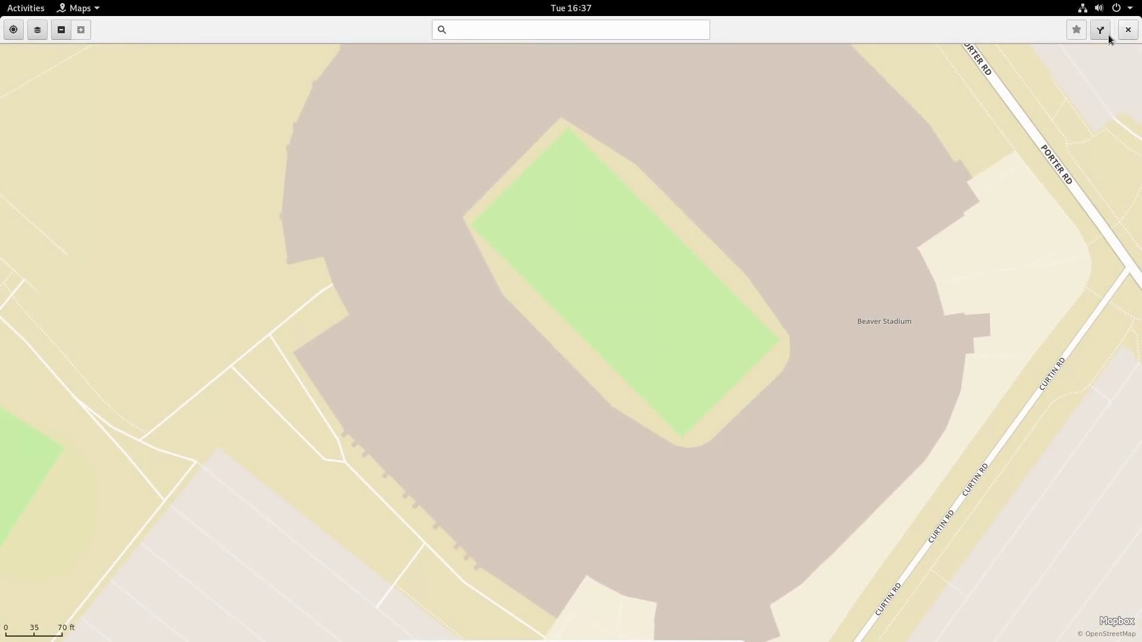
click(1129, 30)
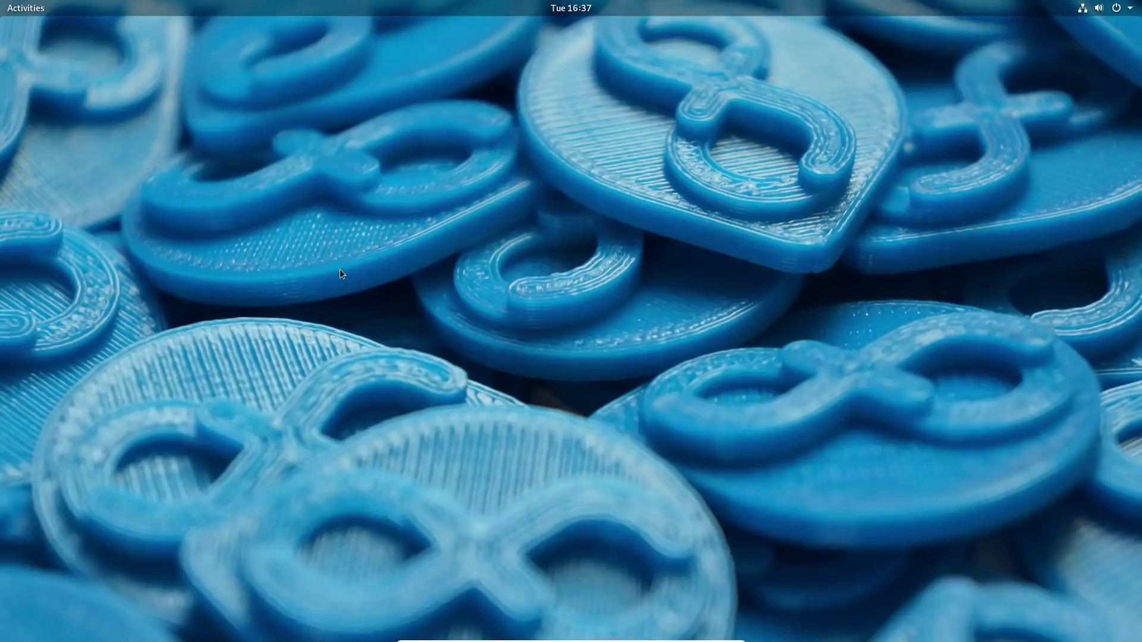
Launch the Software app from the application grid.
click(15, 4)
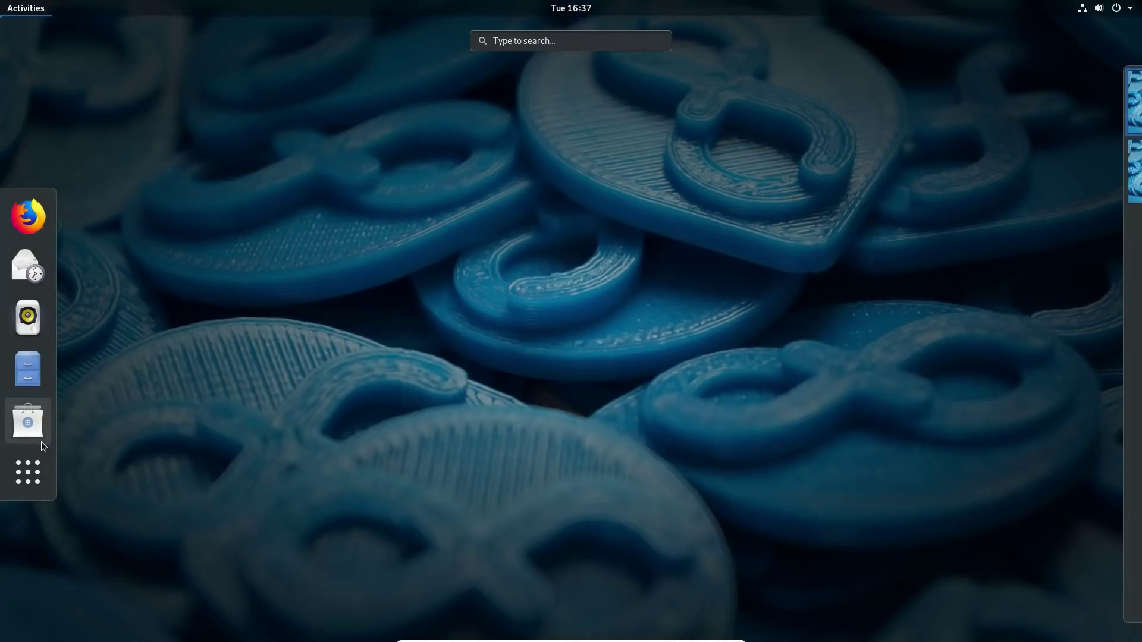
click(34, 475)
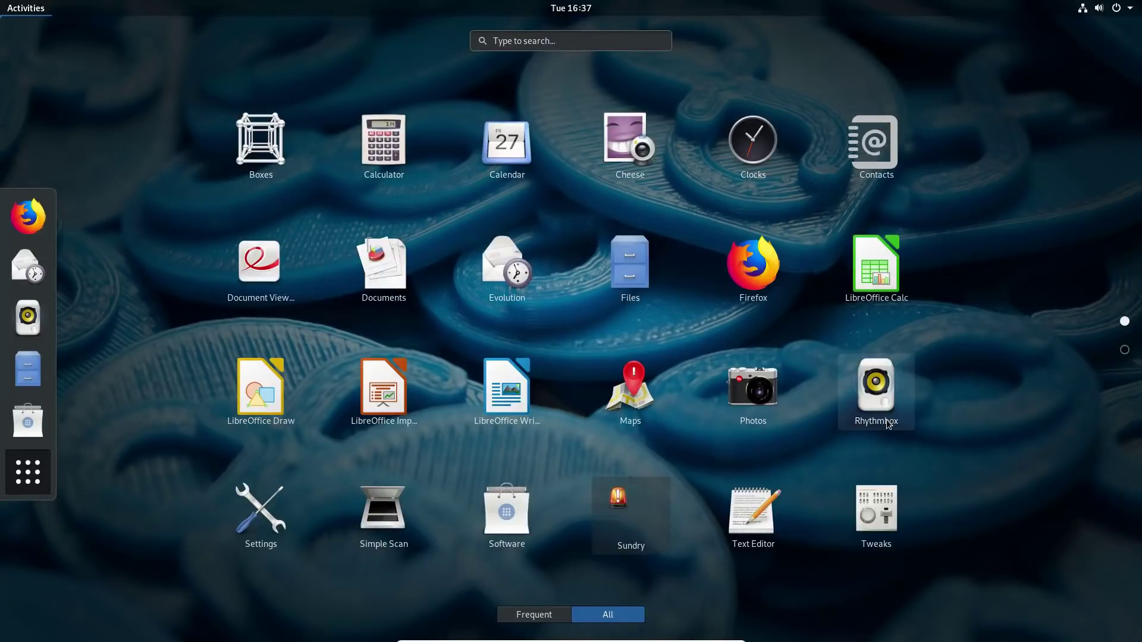
scroll(783, 317, down, 1)
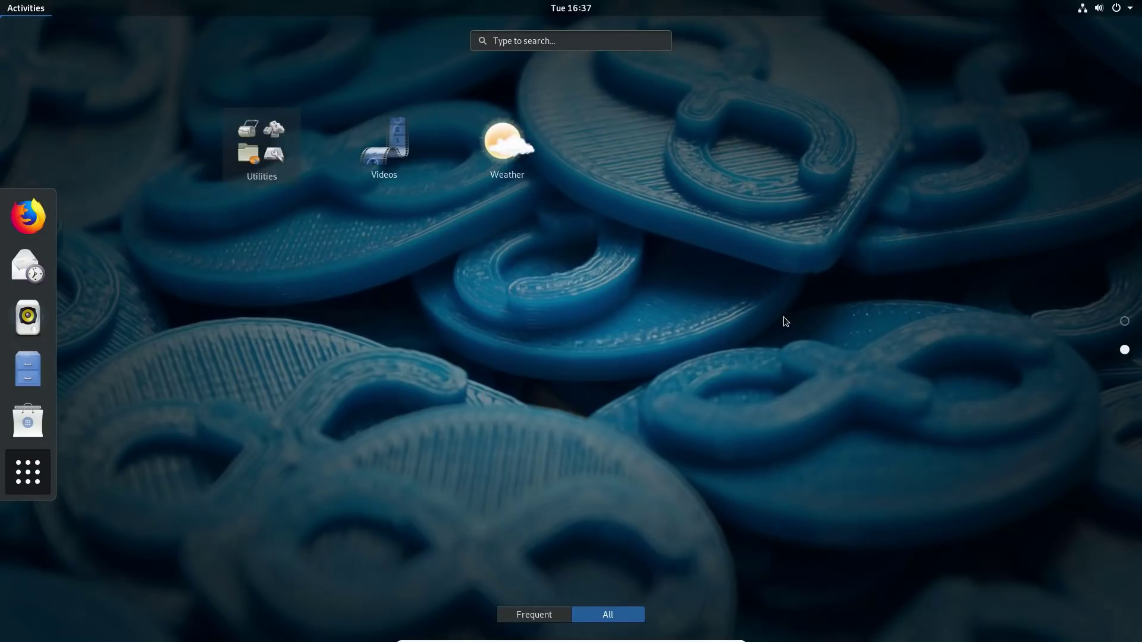
scroll(784, 316, up, 1)
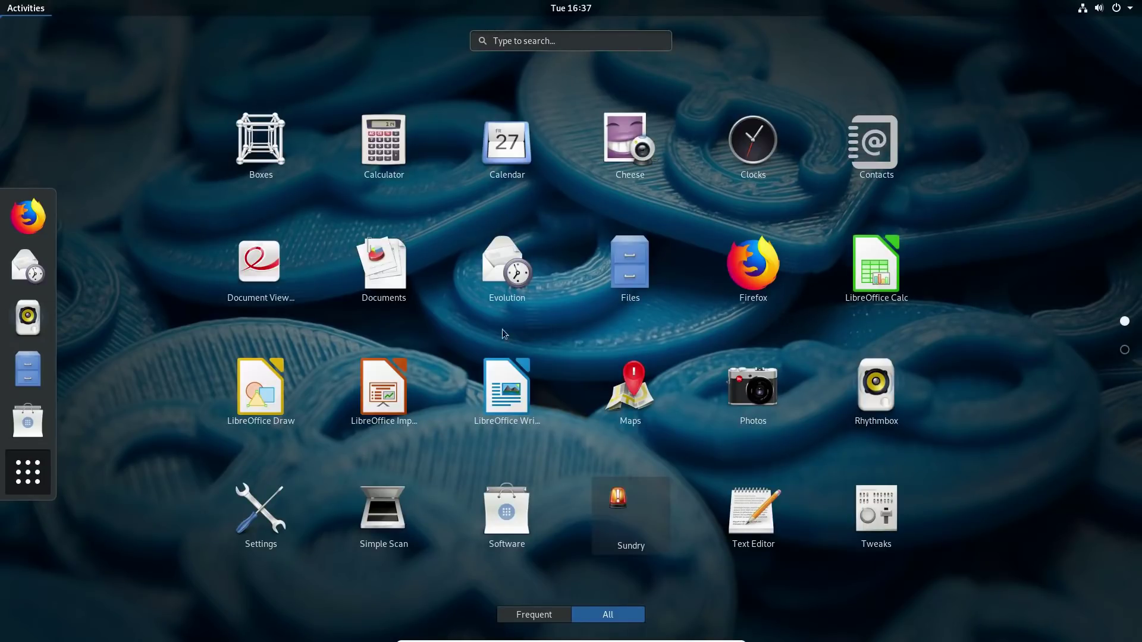
click(515, 541)
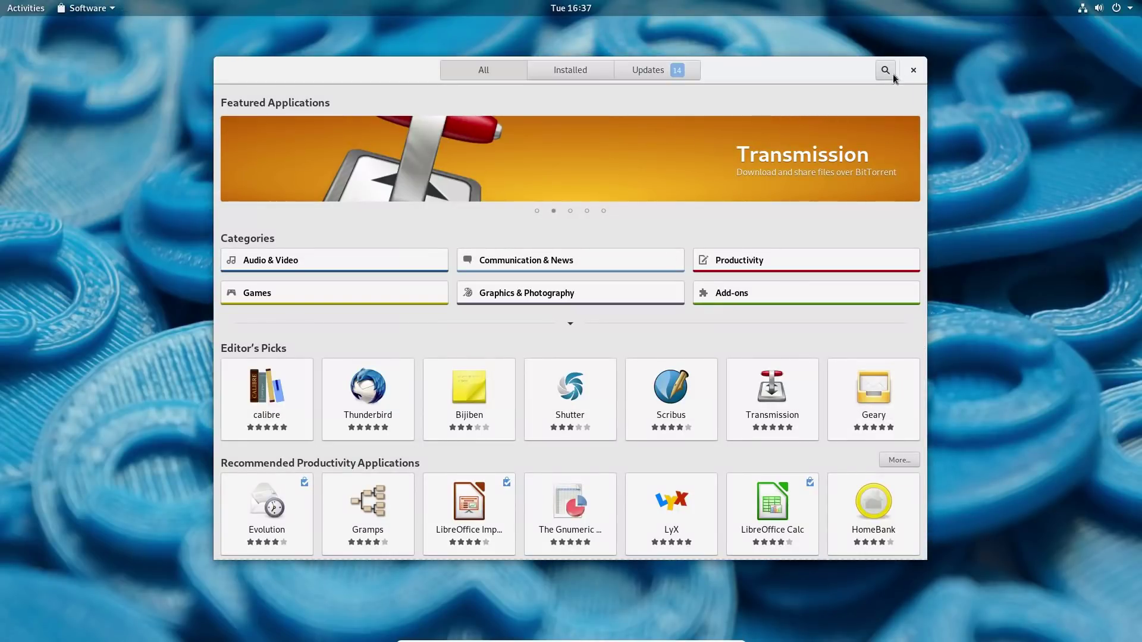
Search for 'podcas', then show Software Repositories from the Software app menu.
click(889, 74)
text(podcas)
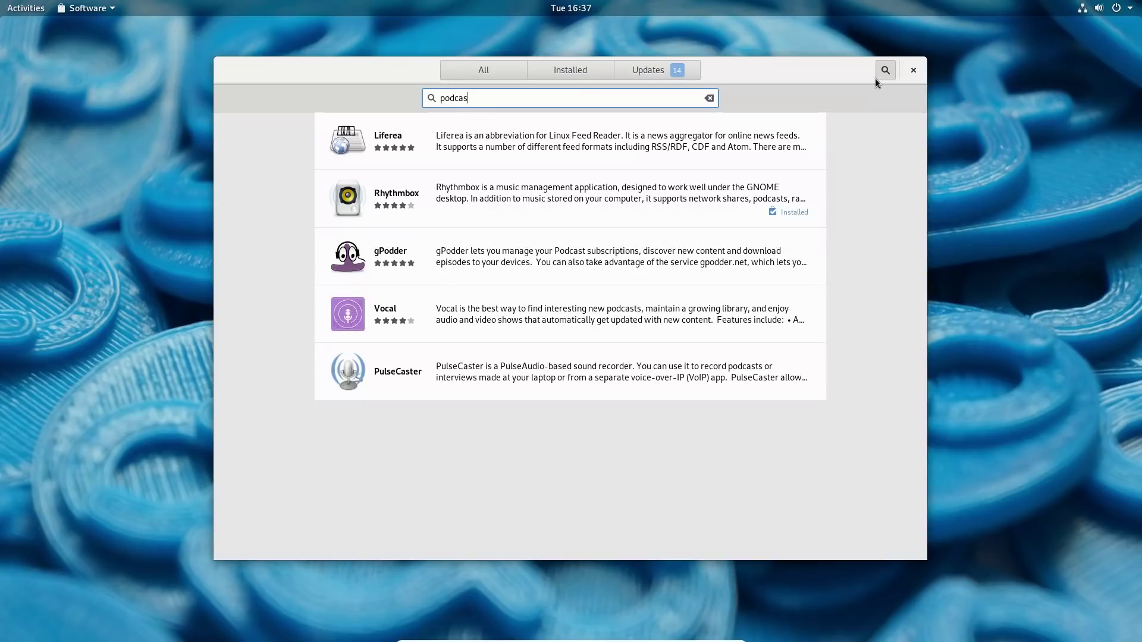
key(BackSpace)
key(BackSpace)
key(BackSpace)
click(88, 8)
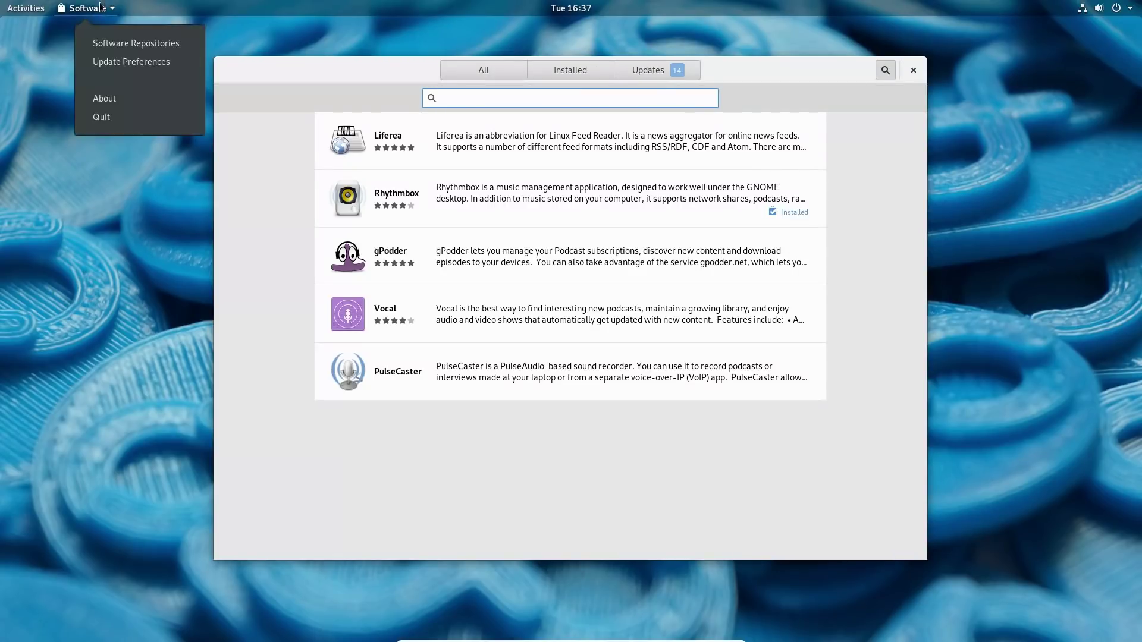
click(118, 45)
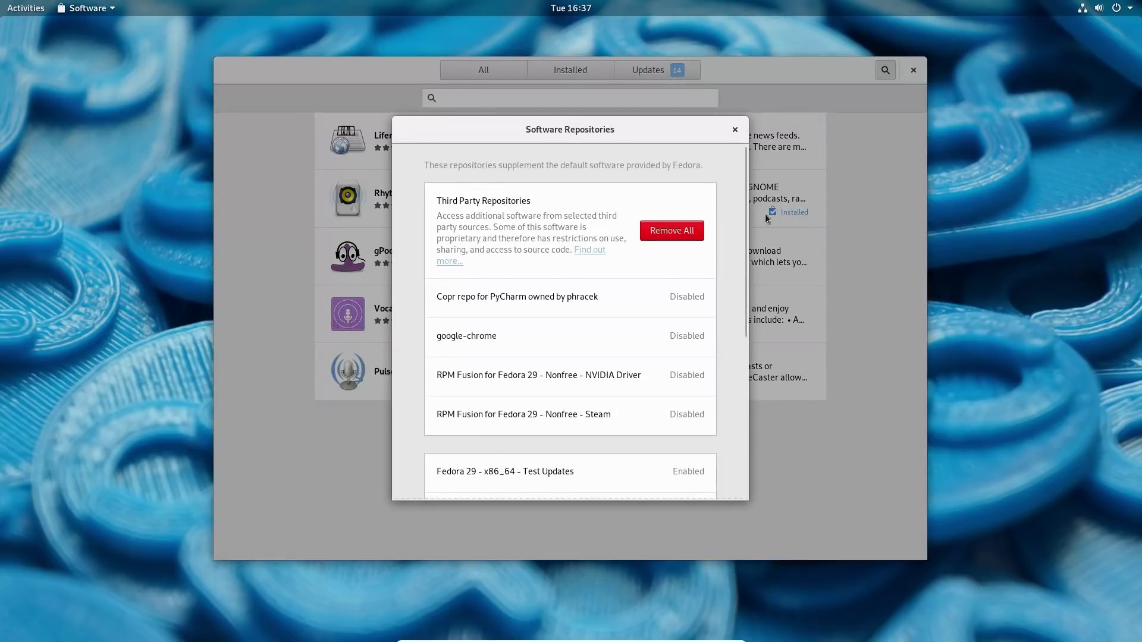